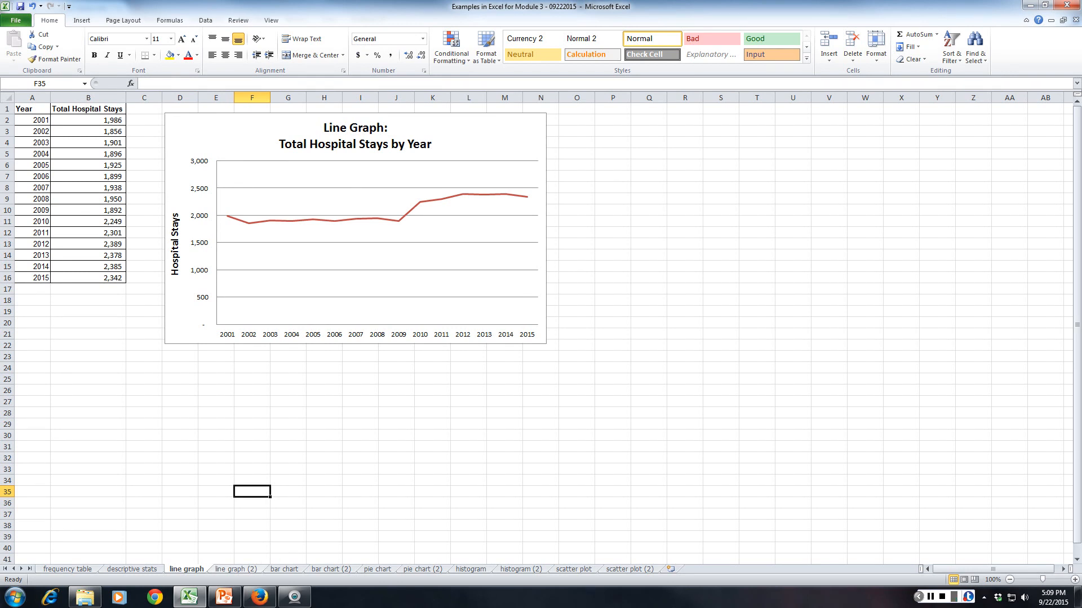
Copy the Year column with its header (A23:A38) from the summary hospital data table on the descriptive stats sheet.
left_click(236, 569)
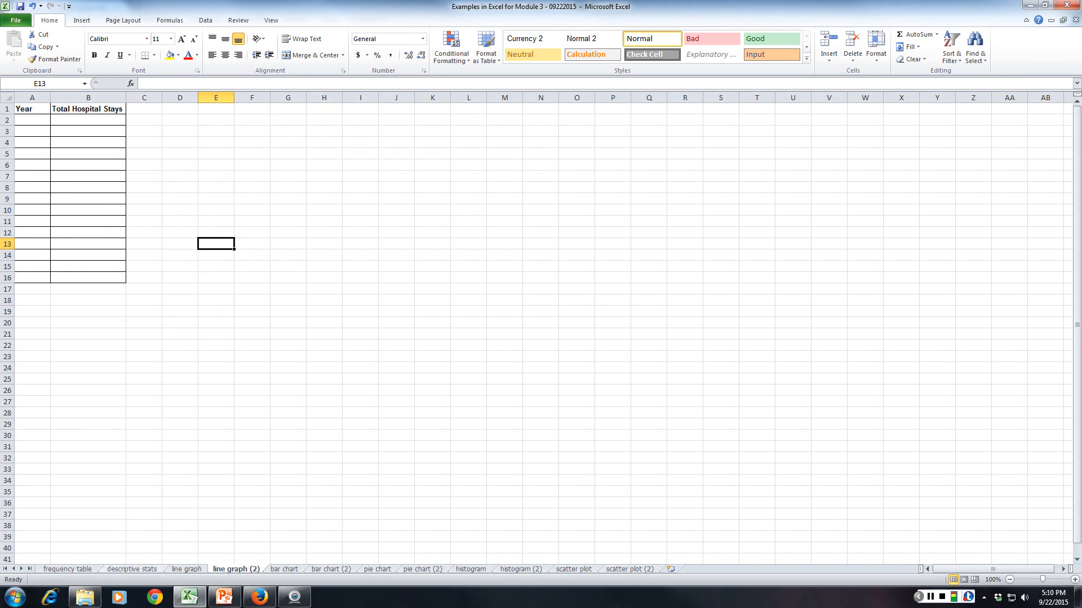
left_click(129, 569)
scroll(111, 539, "down", 2)
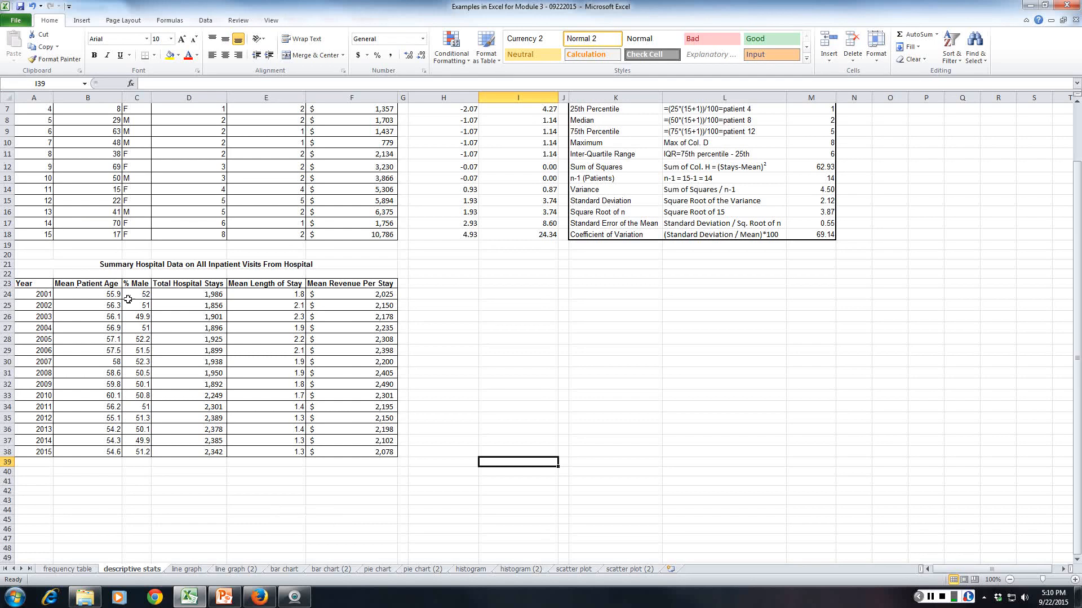
left_click(244, 264)
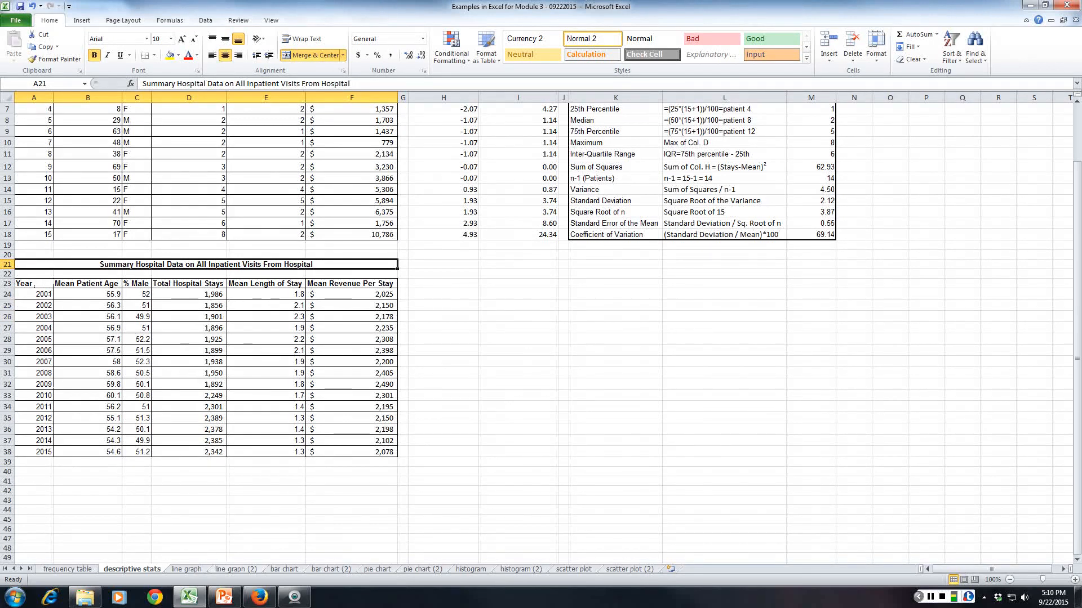
left_click(236, 569)
left_click(132, 569)
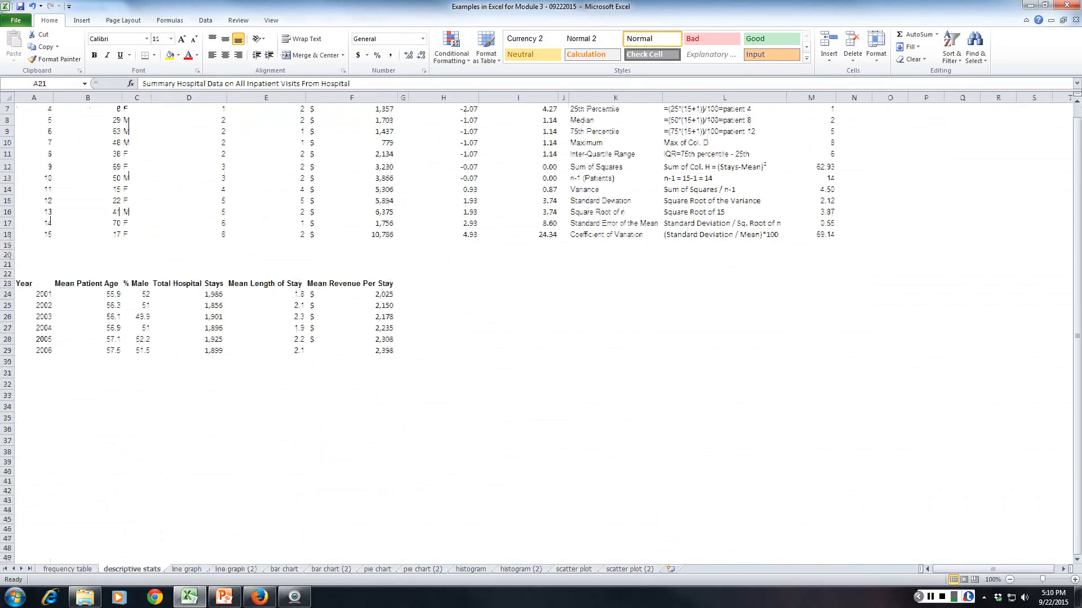
left_click_drag(34, 284, 42, 384)
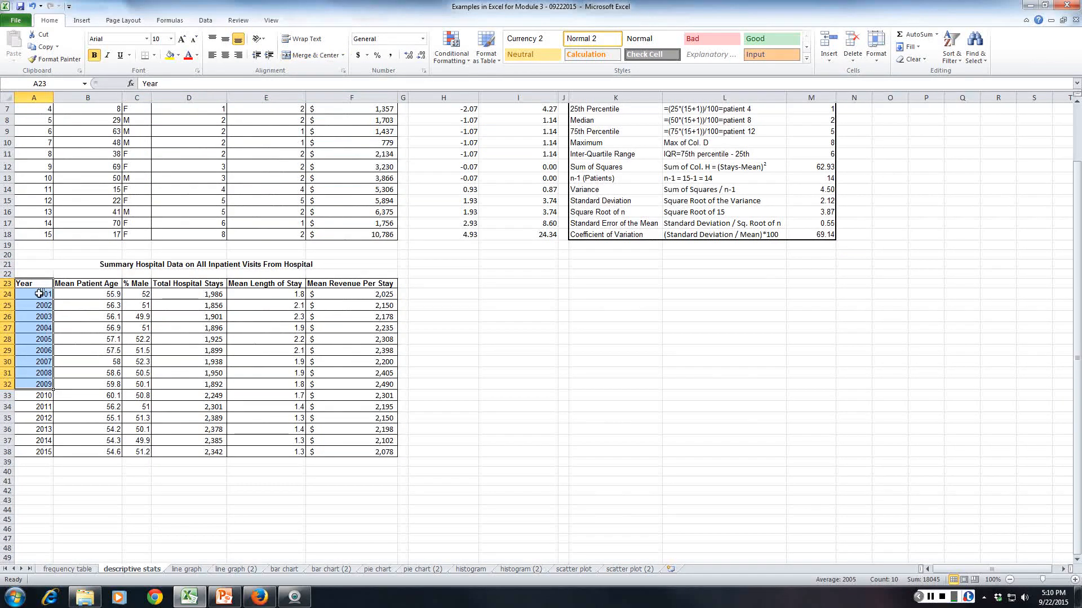
left_click(34, 433, "shift")
left_click_drag(34, 432, 35, 453)
key("ctrl+c")
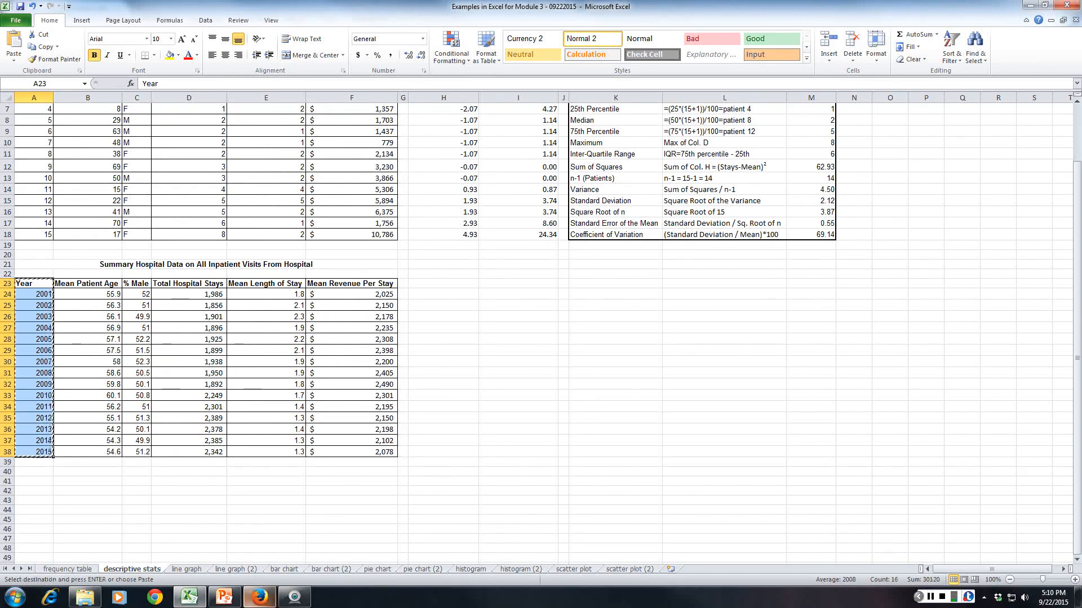
Paste the copied Year column into the line graph (2) sheet starting at cell A1.
left_click(236, 569)
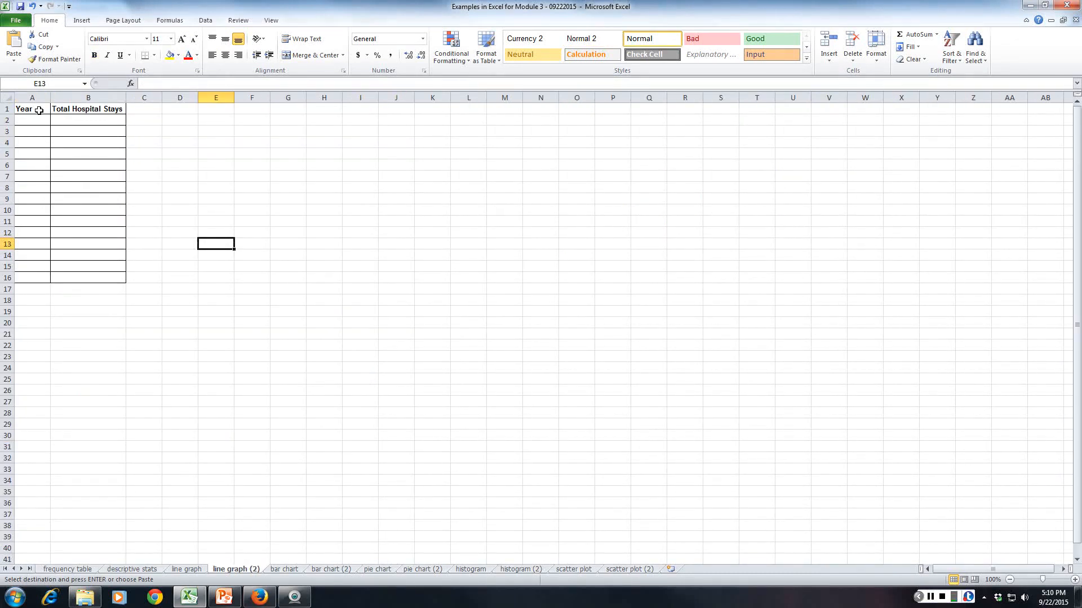
left_click(39, 110)
key("ctrl+v")
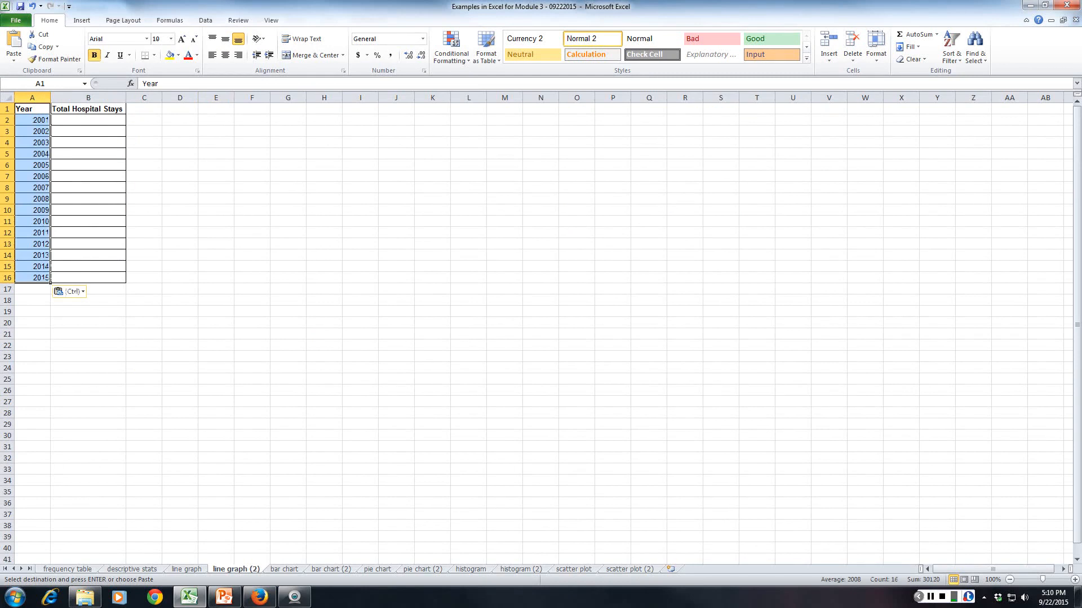
Copy the Total Hospital Stays column (D23:D38) from the descriptive stats sheet into the line graph (2) sheet starting at B1.
left_click(131, 569)
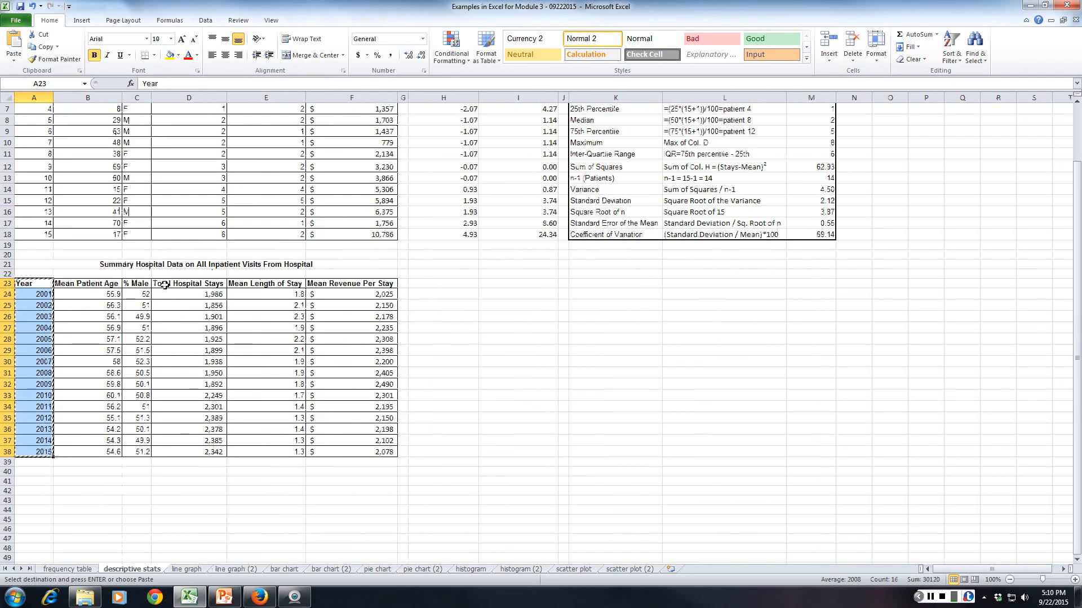
left_click_drag(164, 285, 188, 451)
key("ctrl+c")
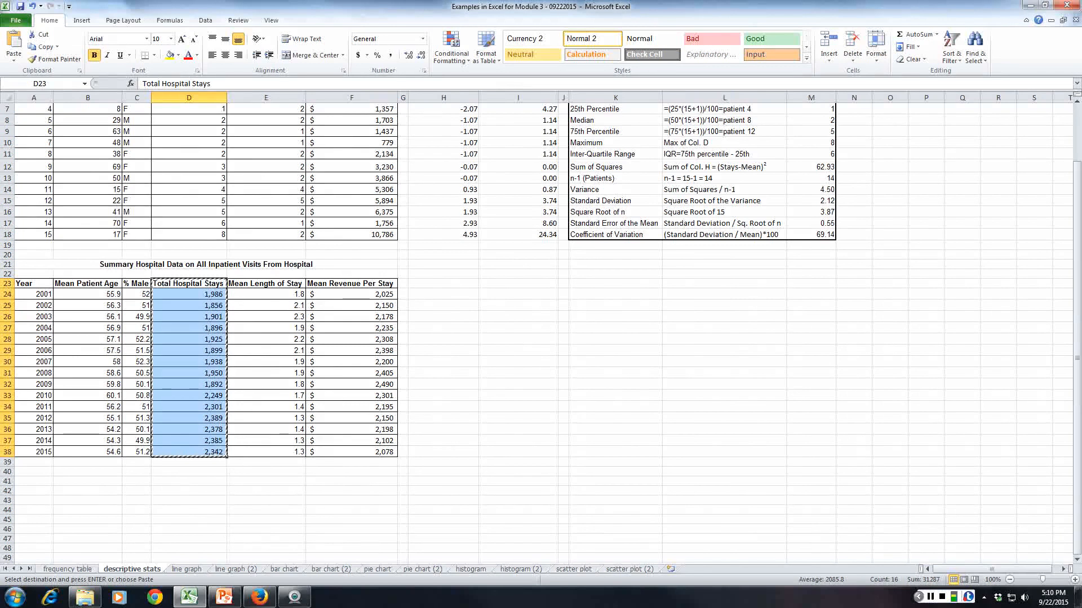
left_click(236, 569)
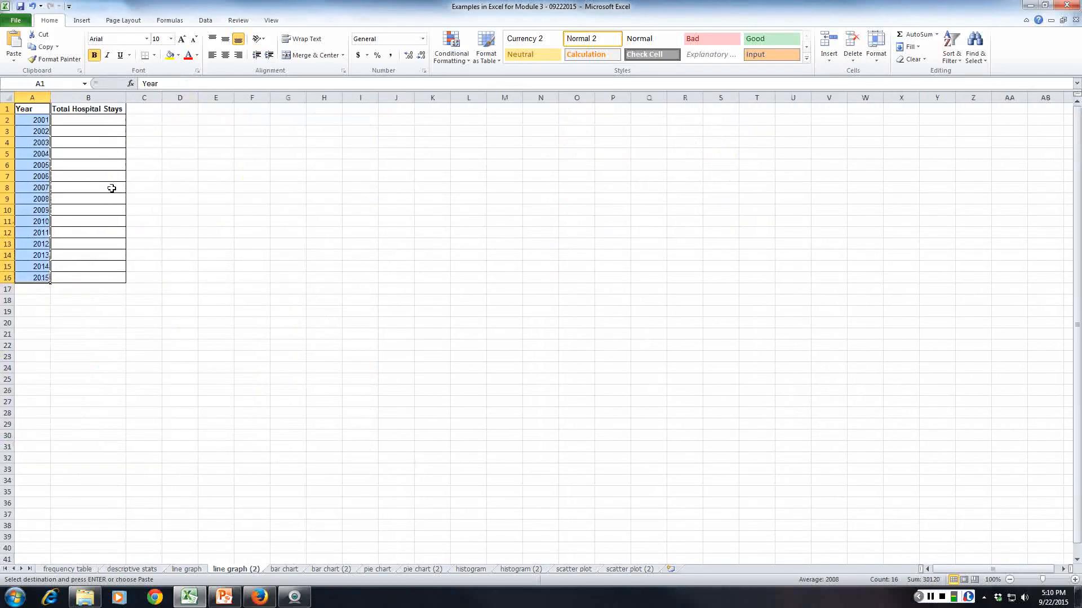
left_click(99, 110)
key("ctrl+v")
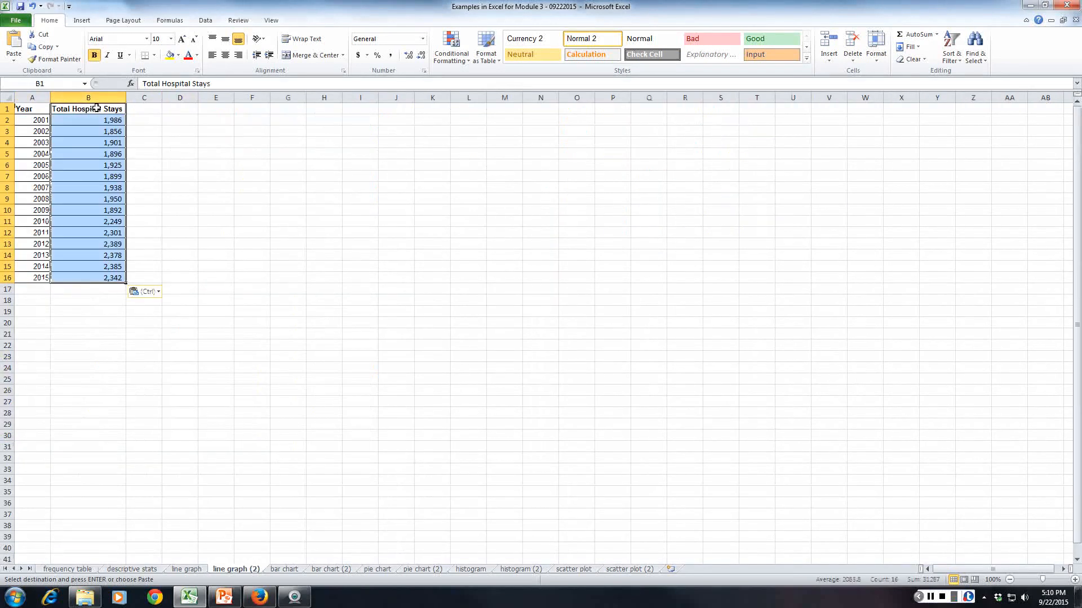
left_click(54, 461)
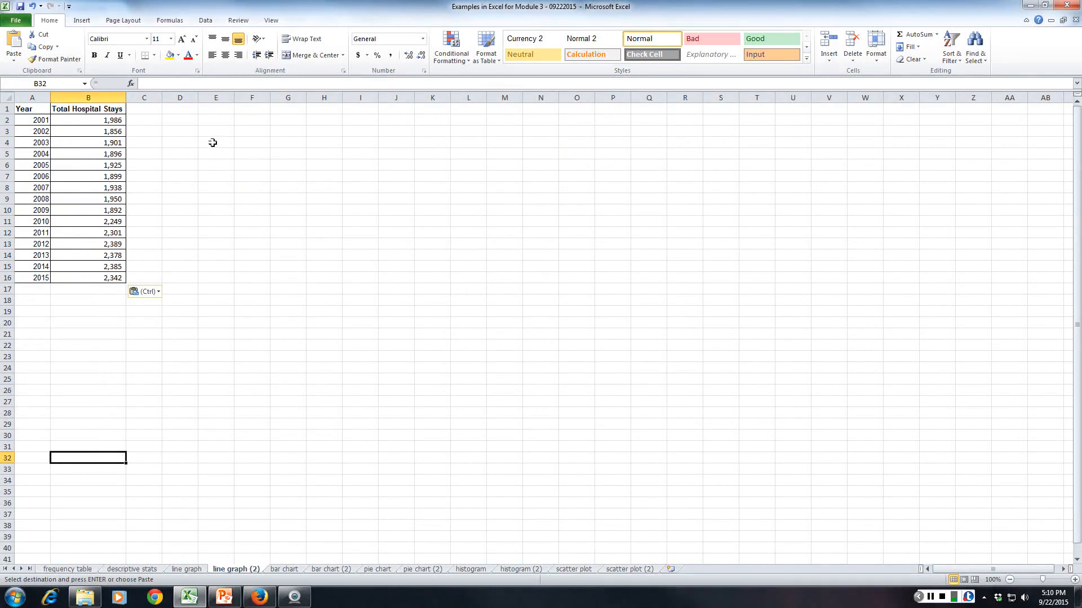
Insert a basic 2-D line chart from A1:B16 and move it beside the data, with its upper-left corner near E3.
left_click(34, 110)
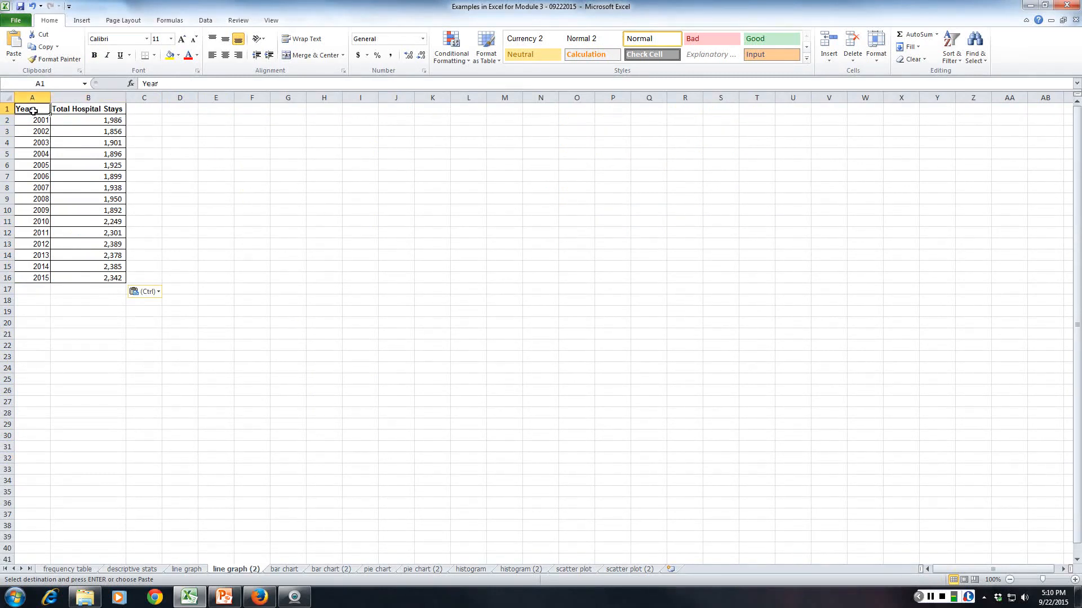
left_click_drag(33, 110, 107, 276)
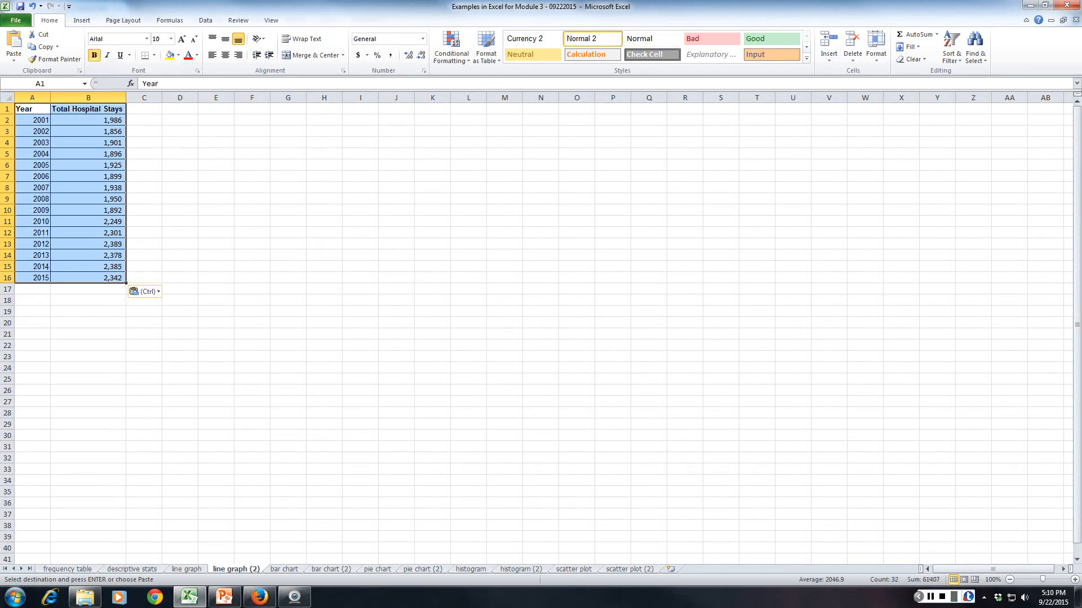
left_click(81, 20)
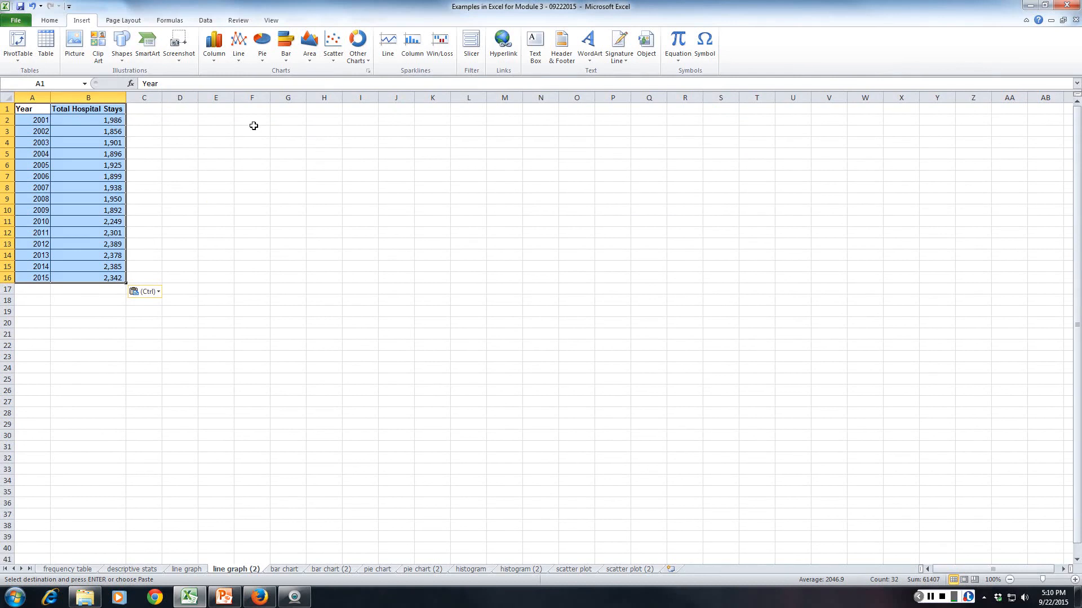
left_click(238, 48)
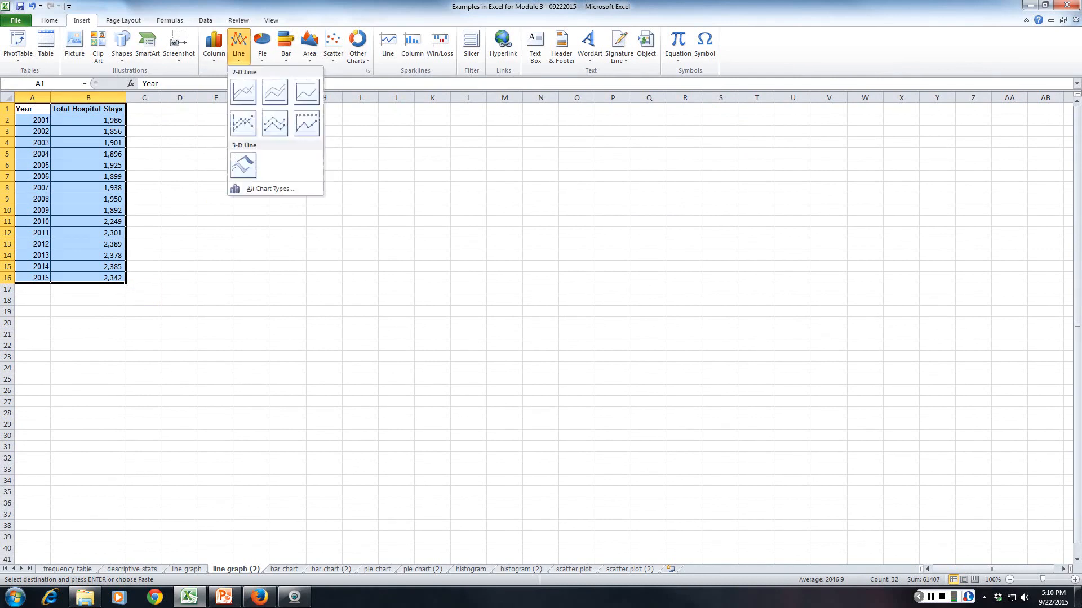
left_click(244, 91)
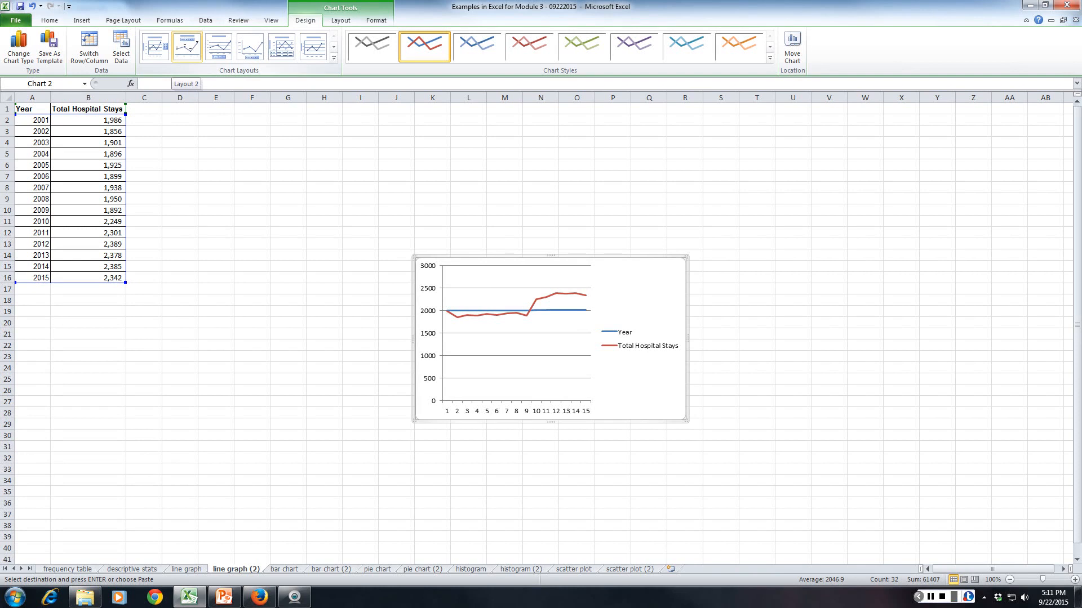
left_click_drag(495, 259, 289, 133)
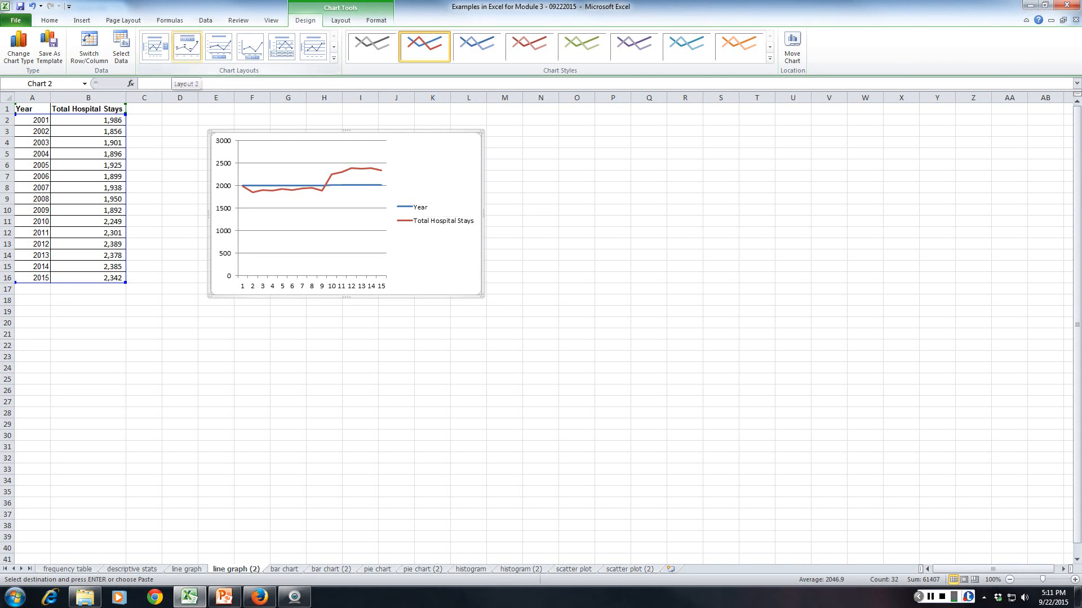
Apply chart Layout 3 to the line chart and set its title to "Total Hospital Stays by Year".
left_click(187, 46)
left_click(219, 46)
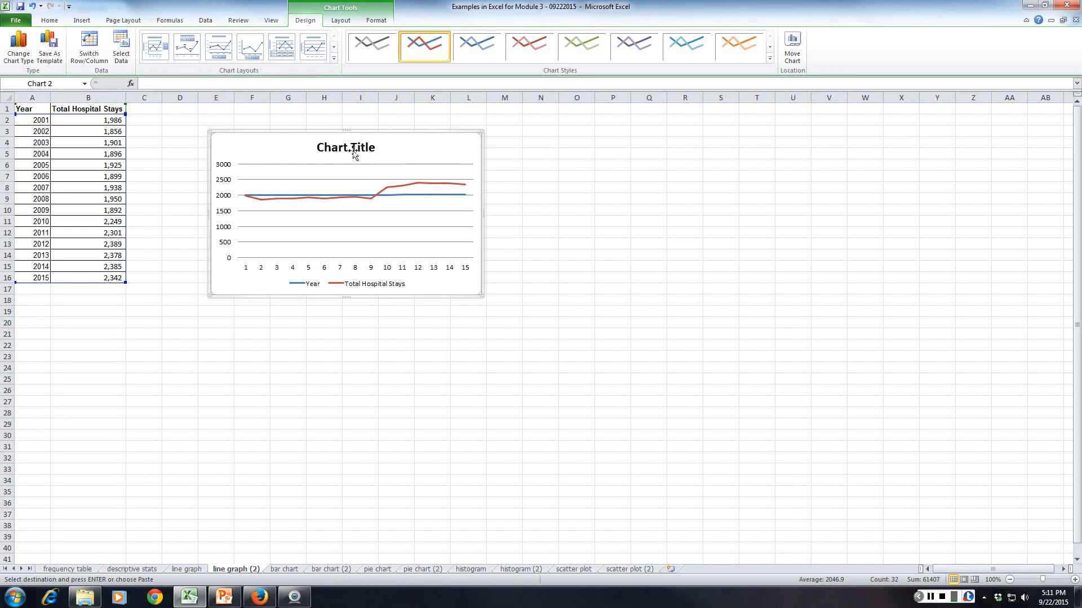
left_click(370, 148)
triple_click(337, 149)
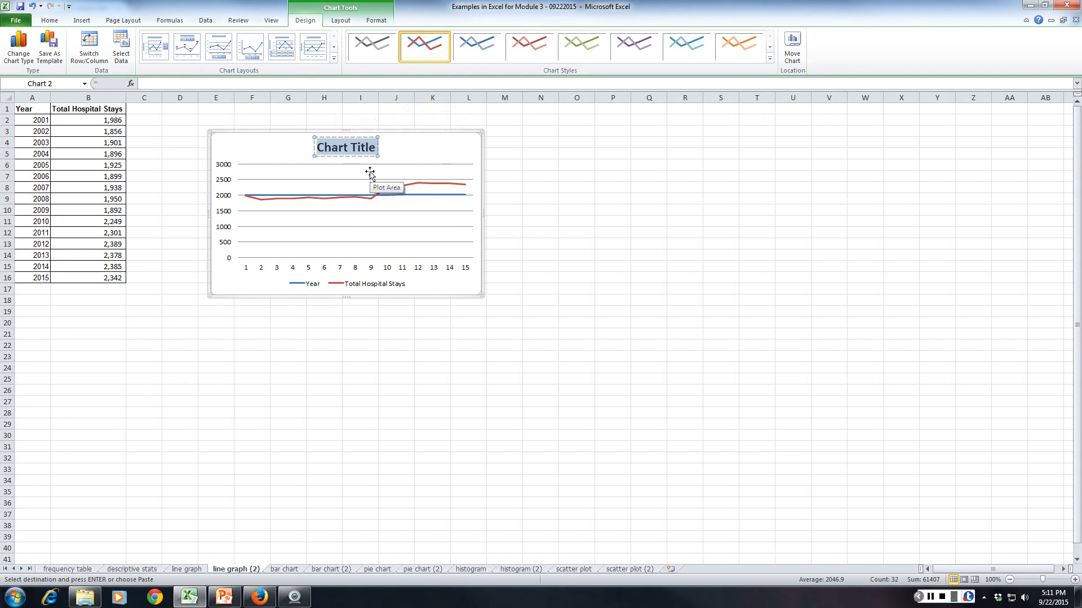
type("T")
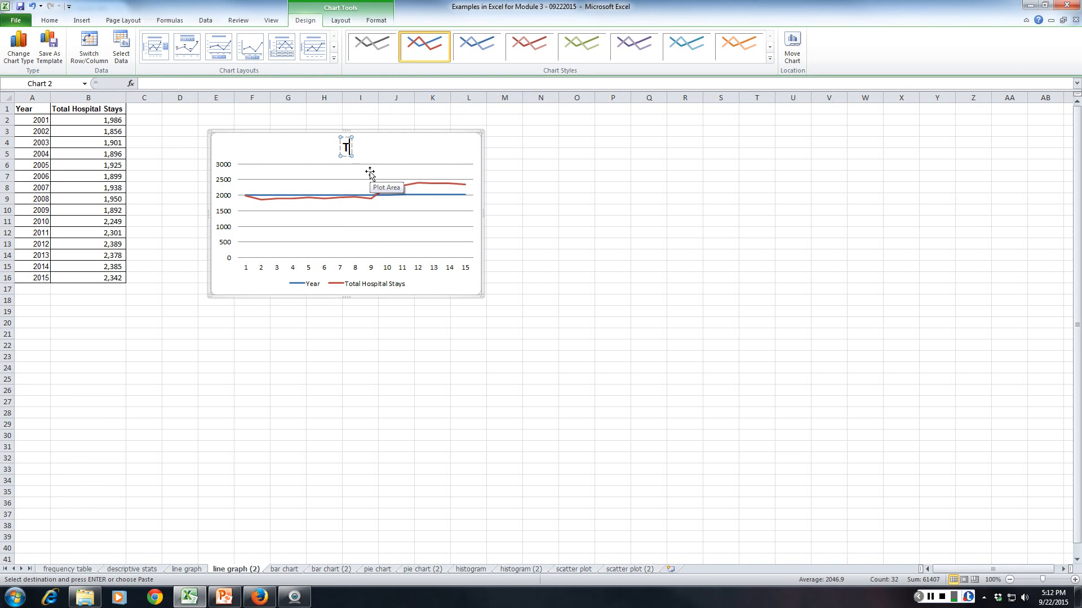
type("otal Hospital Stays")
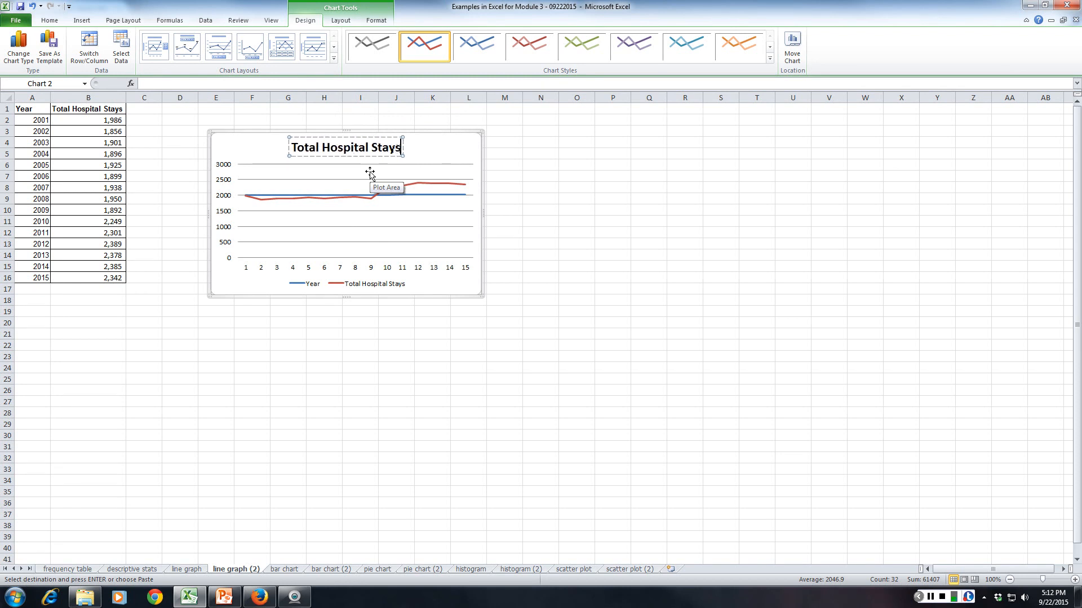
type(" by Year")
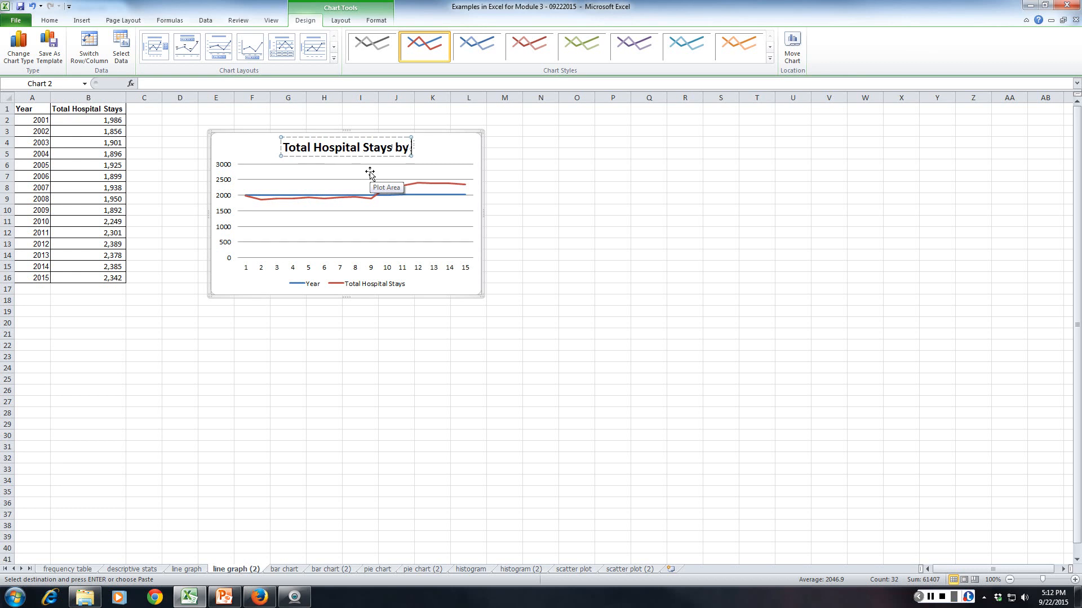
left_click(448, 153)
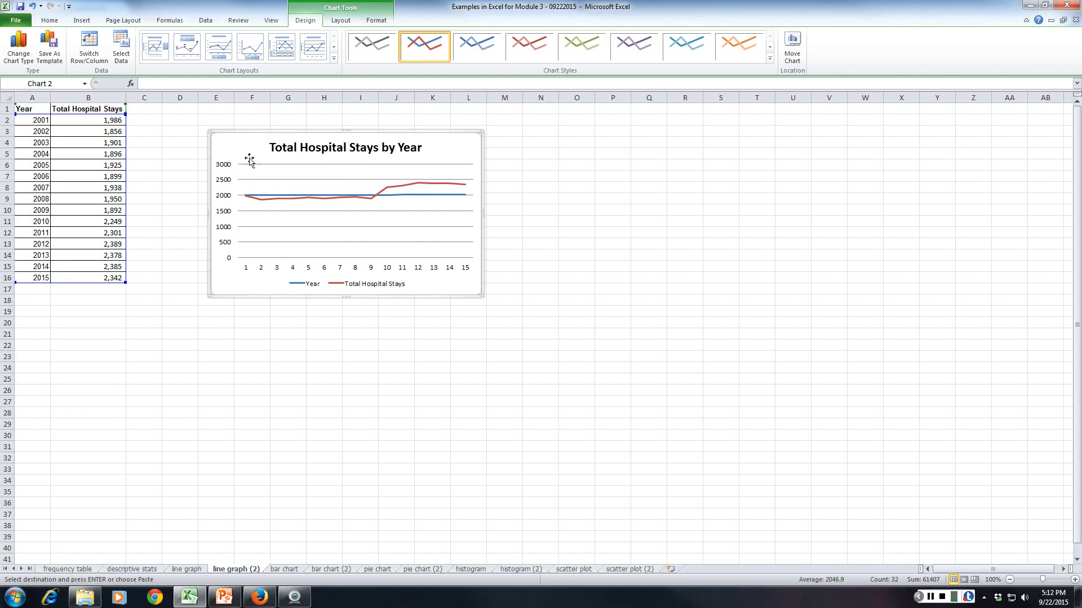
Remove the Year series from the chart's data source.
right_click(443, 151)
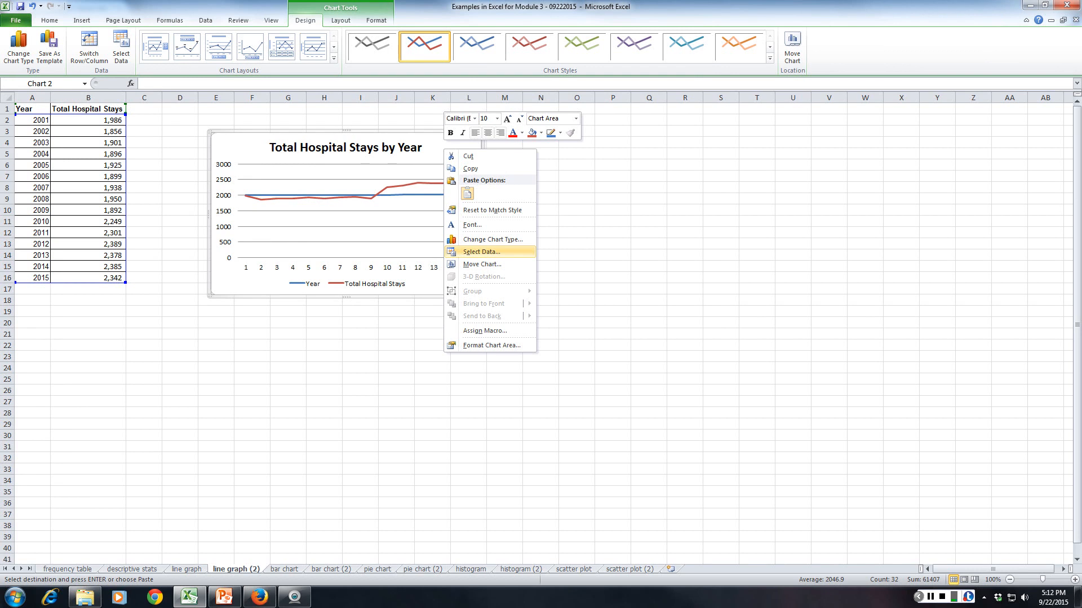
left_click(481, 252)
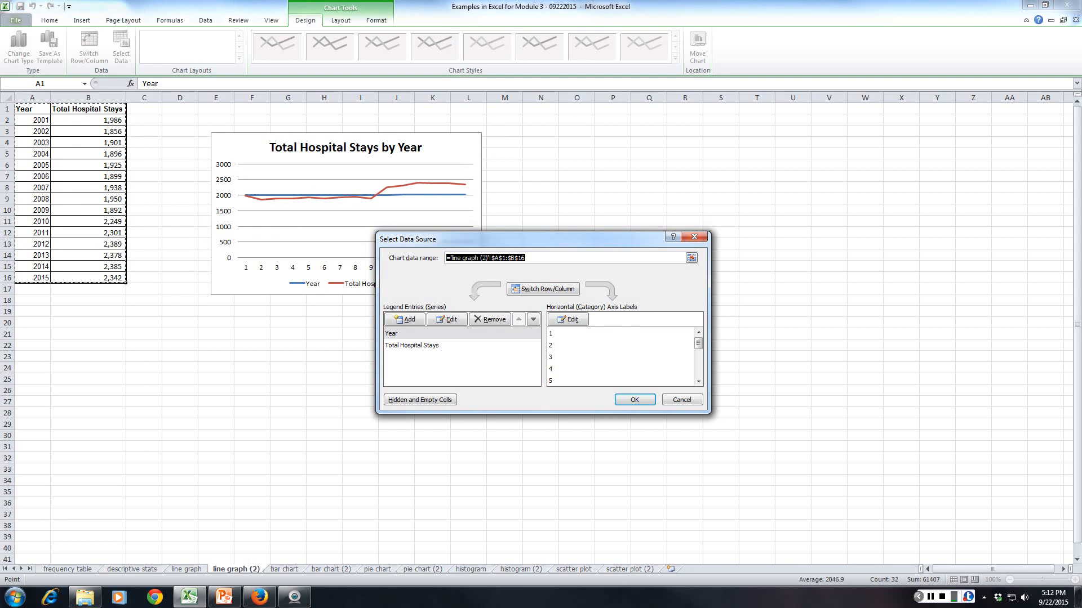
left_click(391, 334)
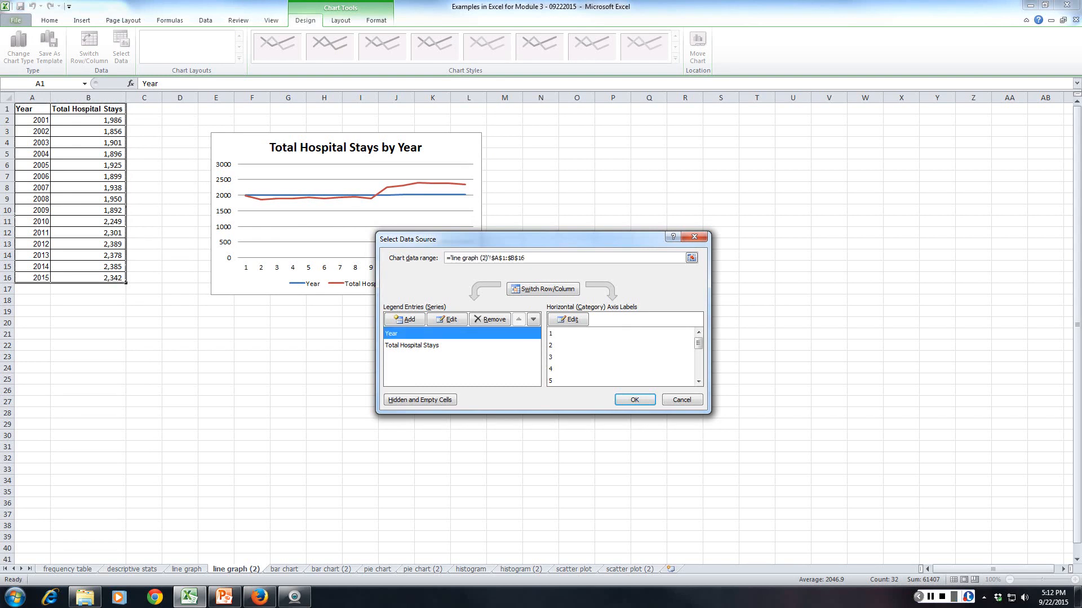
left_click(490, 319)
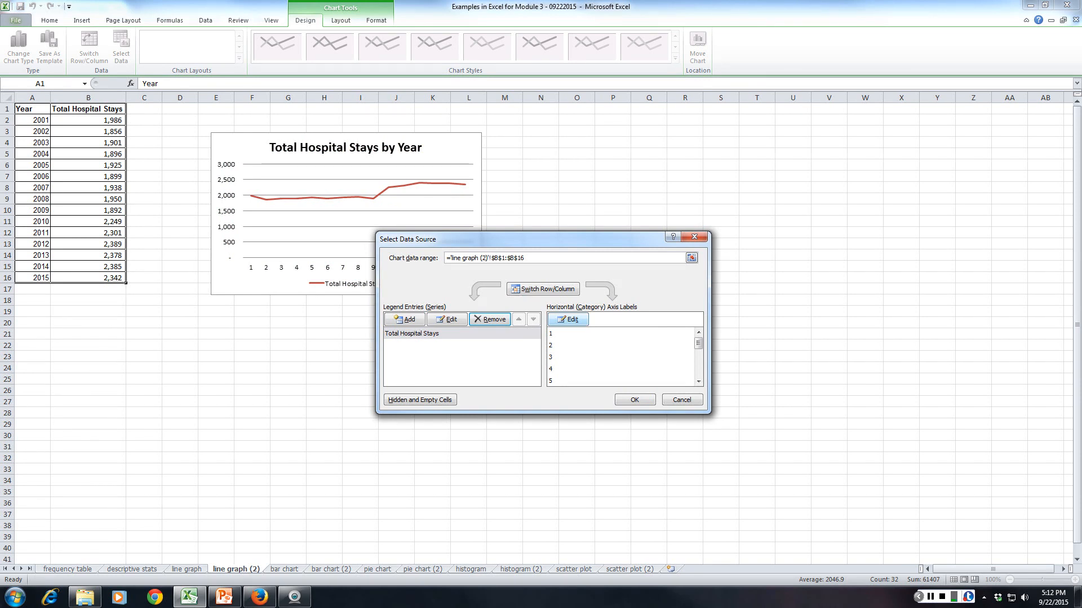
Set the chart's horizontal axis labels to the years in A2:A16 and apply the data source changes.
left_click(568, 320)
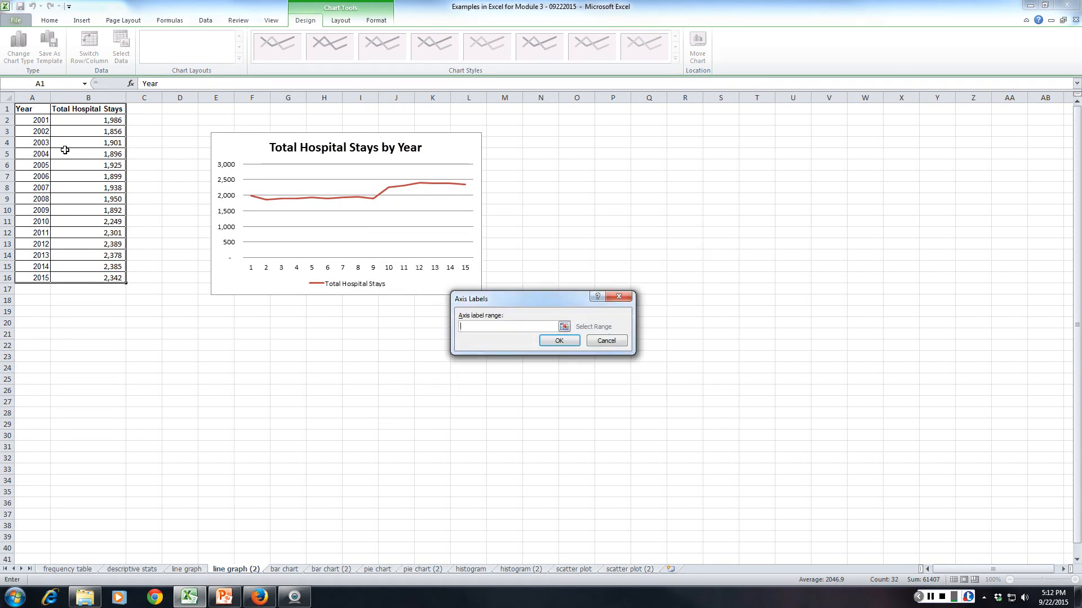
left_click_drag(34, 119, 35, 273)
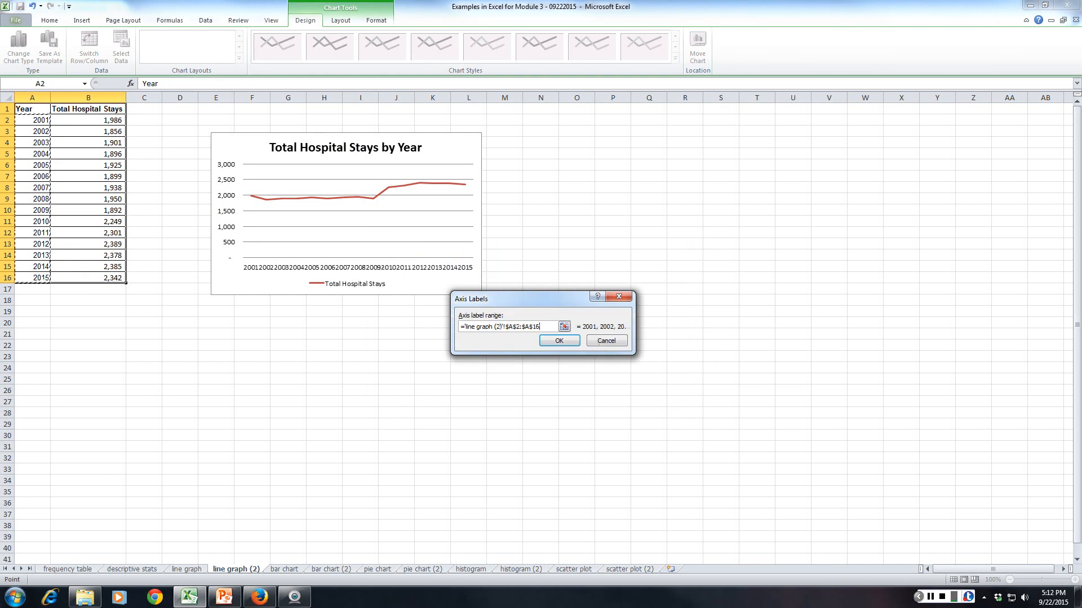
left_click(559, 340)
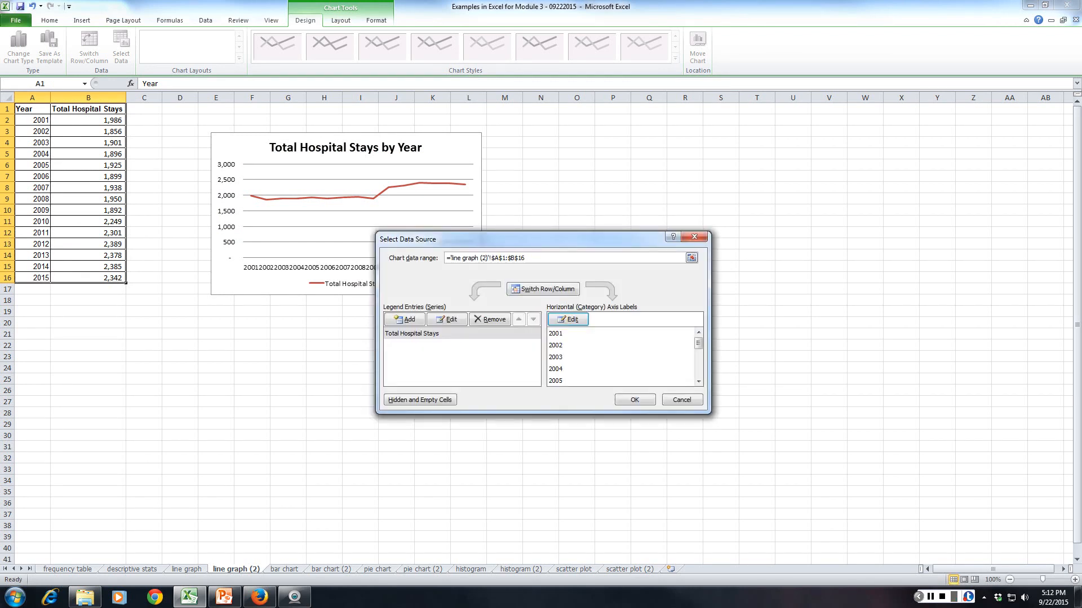
left_click(634, 400)
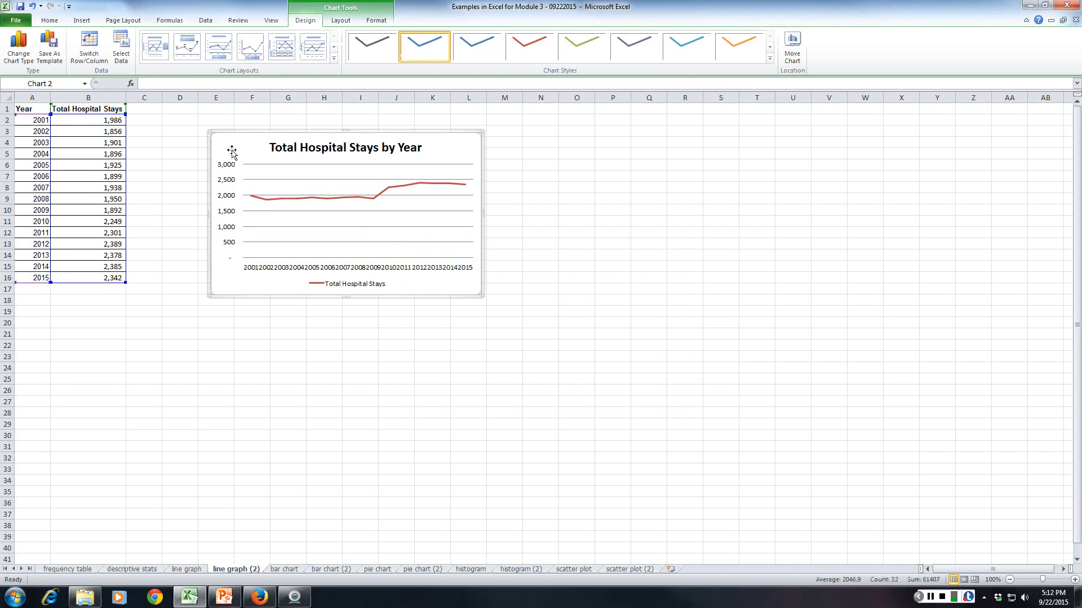
Enlarge the chart and move it closer to the data table, covering roughly C2 to P26.
left_click_drag(482, 296, 684, 407)
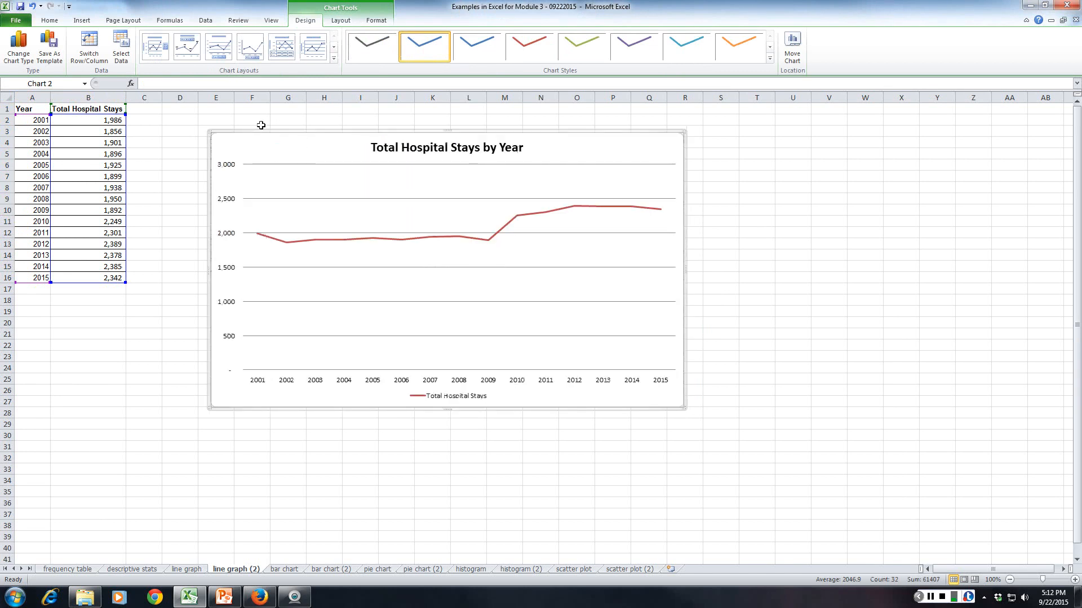
left_click_drag(261, 140, 202, 128)
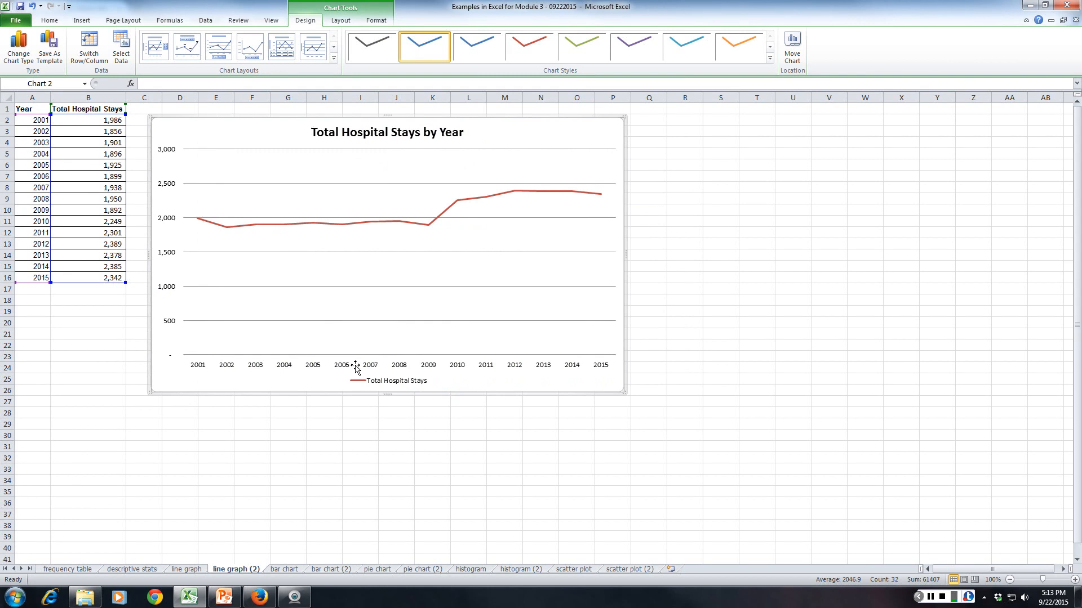
Delete the line chart's legend and add a rotated primary vertical axis title.
left_click(377, 382)
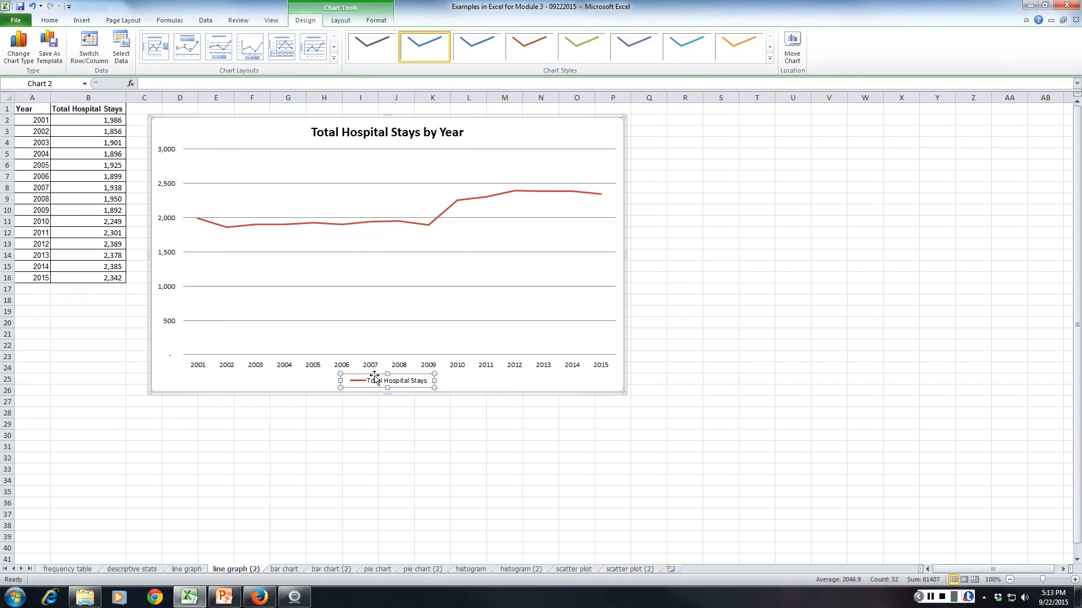
key("Delete")
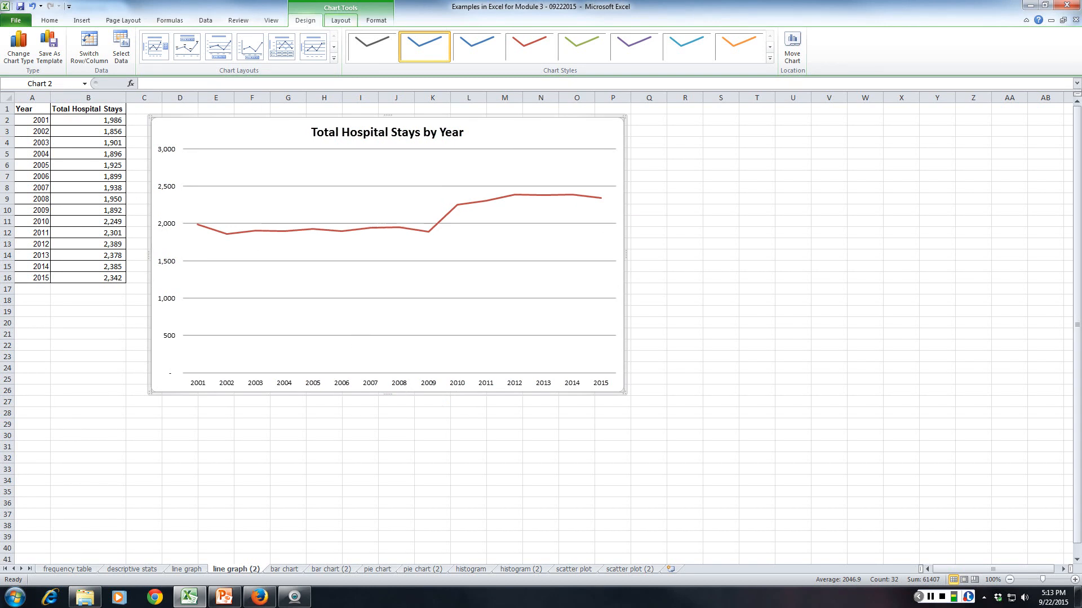
left_click(340, 21)
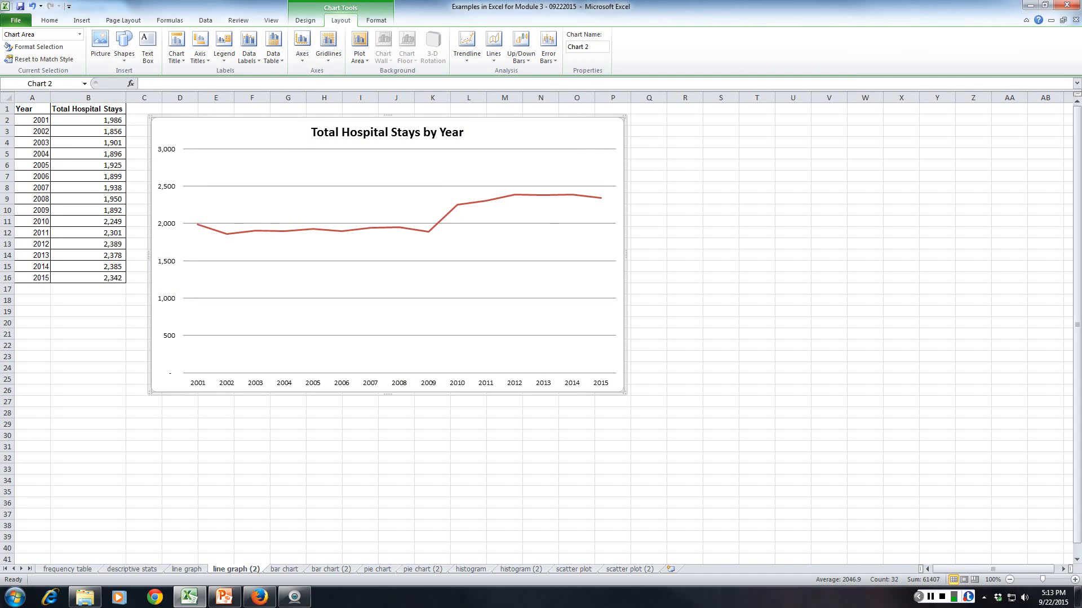
left_click(302, 48)
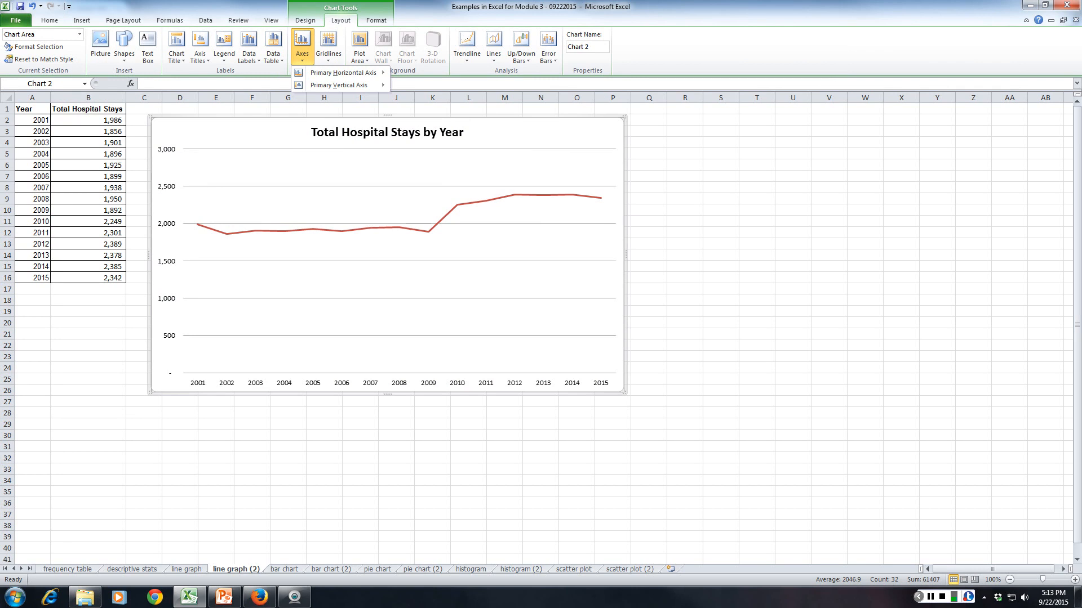
left_click(200, 48)
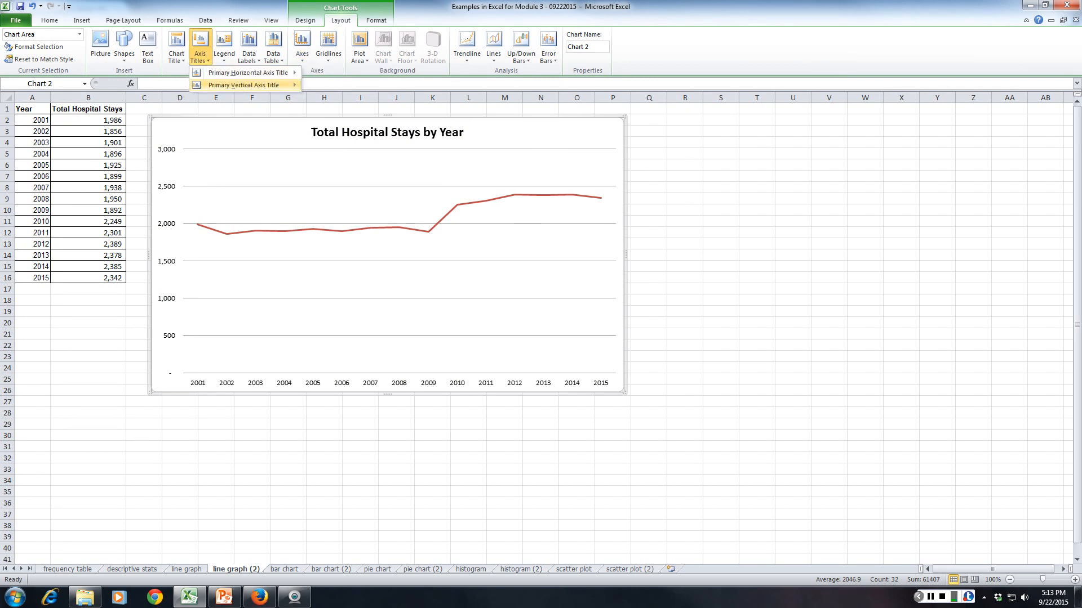
mouse_move(243, 85)
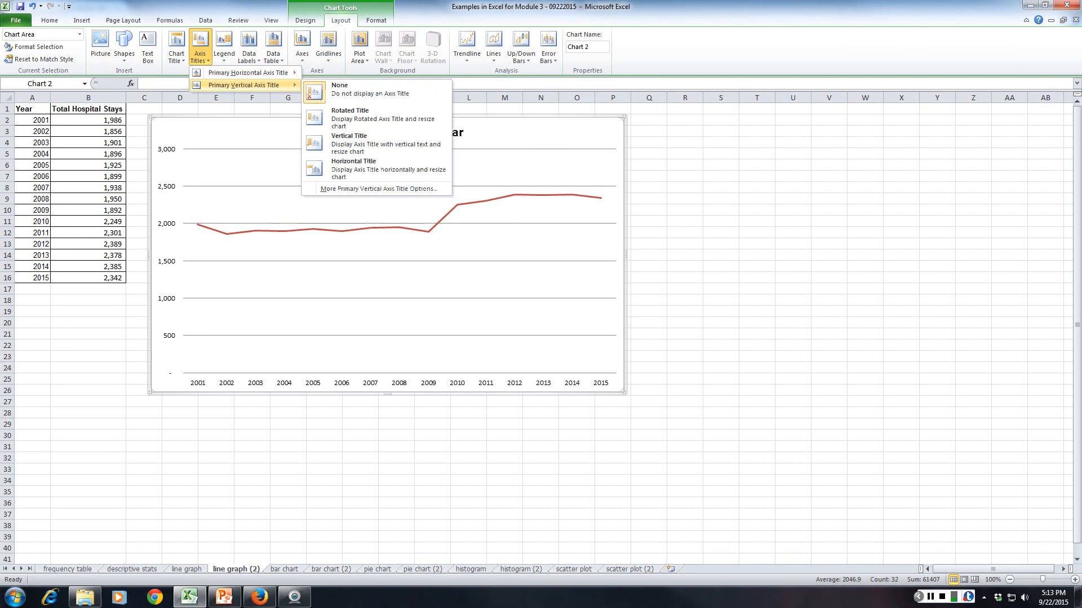
left_click(350, 115)
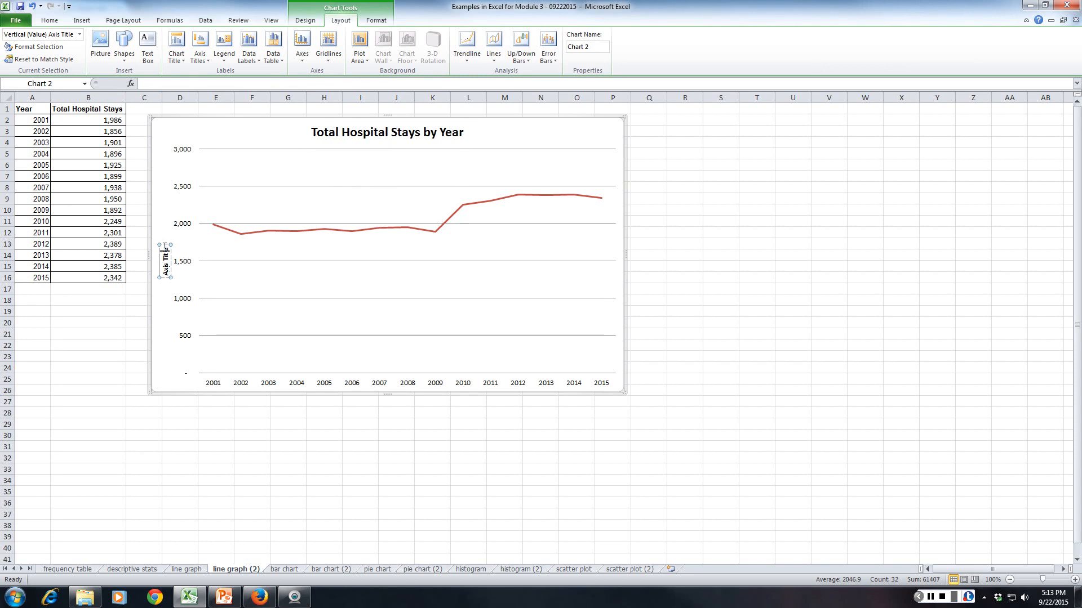
Replace the vertical axis title's placeholder text with "Total Hospital Stays".
left_click_drag(166, 272, 164, 247)
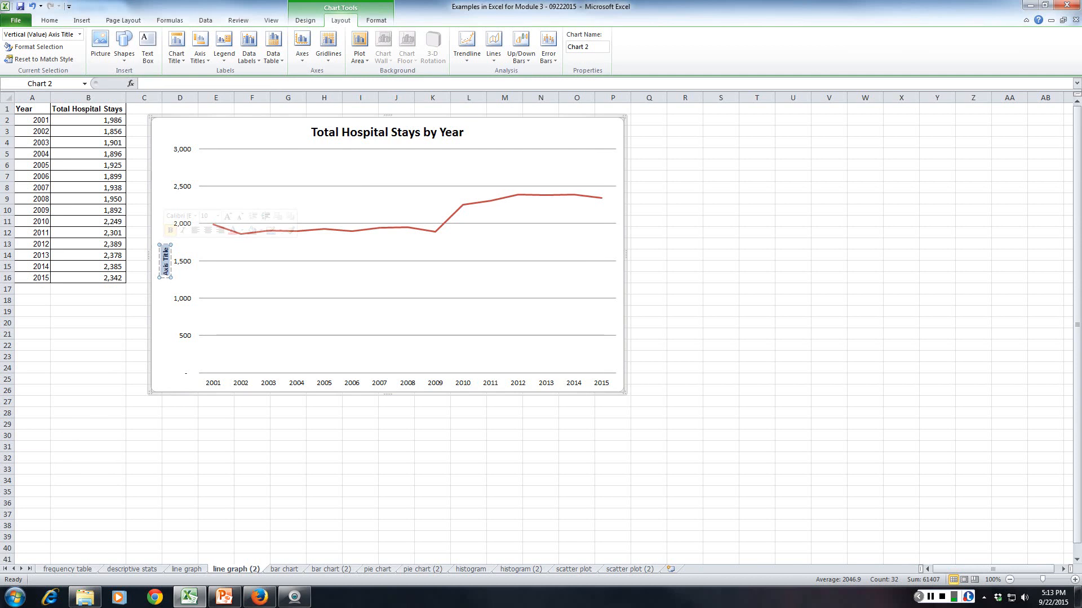
key("BackSpace")
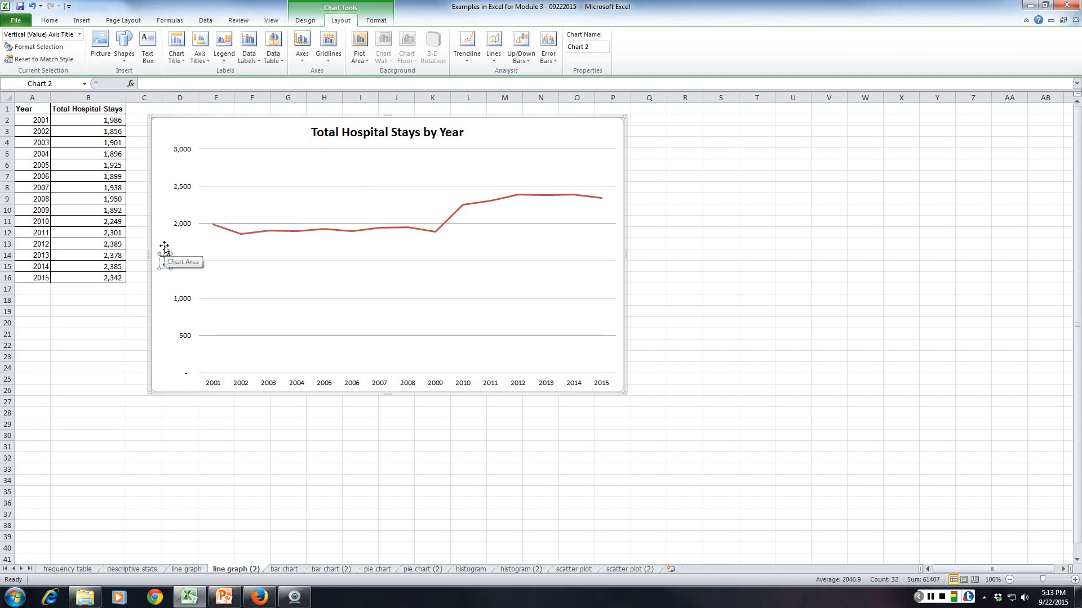
type("Total Hospital")
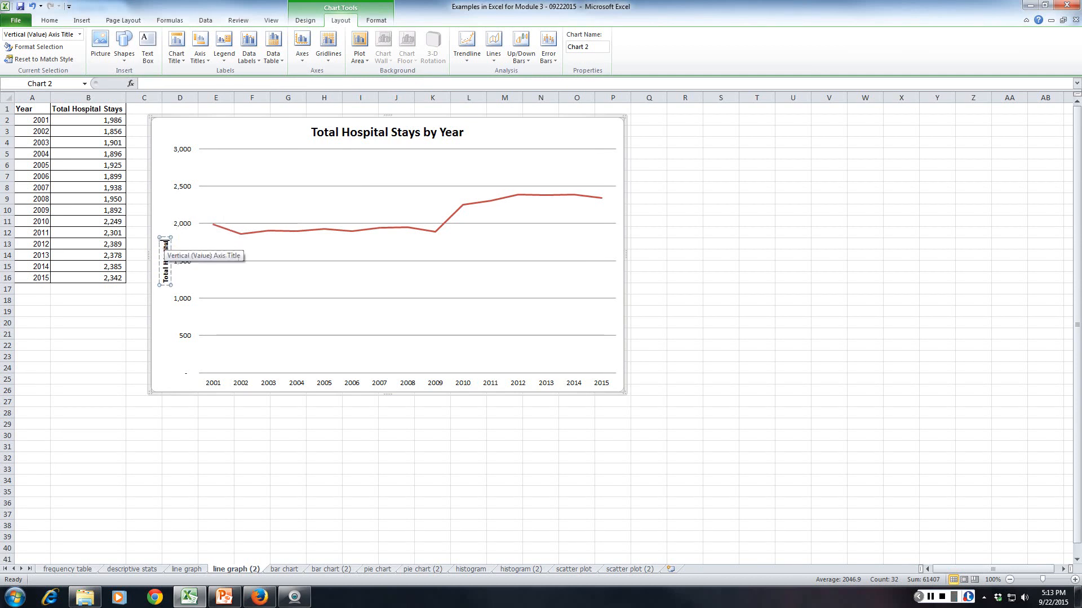
type(" Stays")
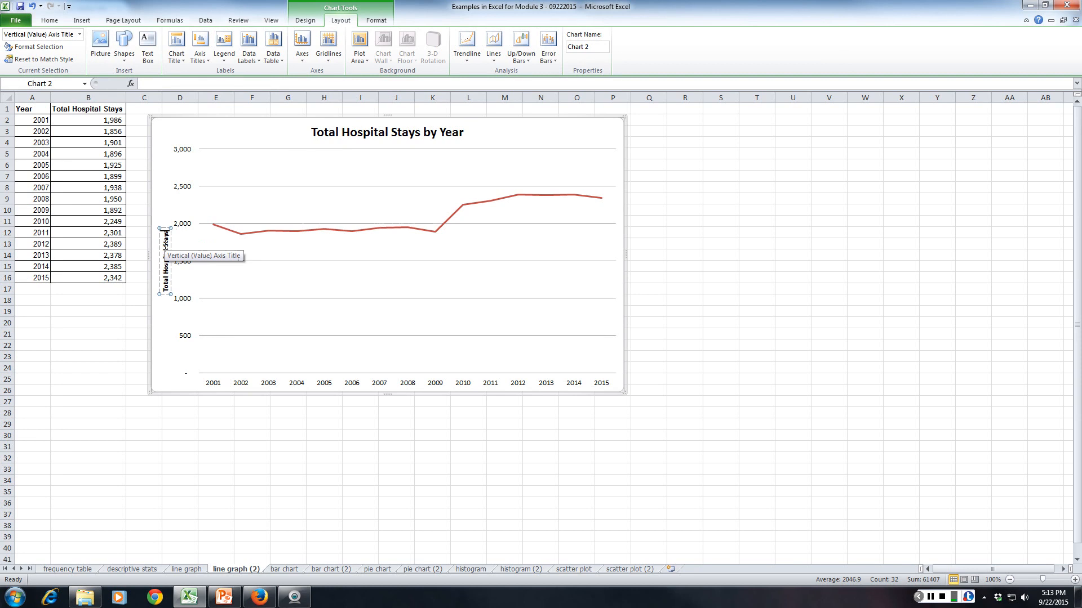
left_click(155, 126)
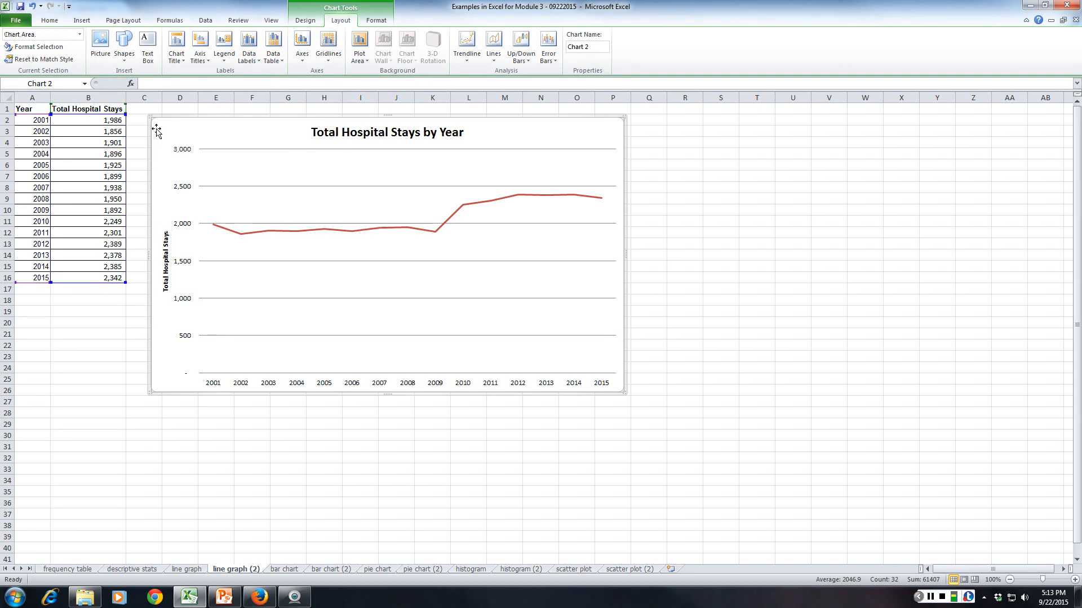
Set the vertical axis title's font size to 12 and deselect the chart.
left_click(165, 248)
left_click(49, 20)
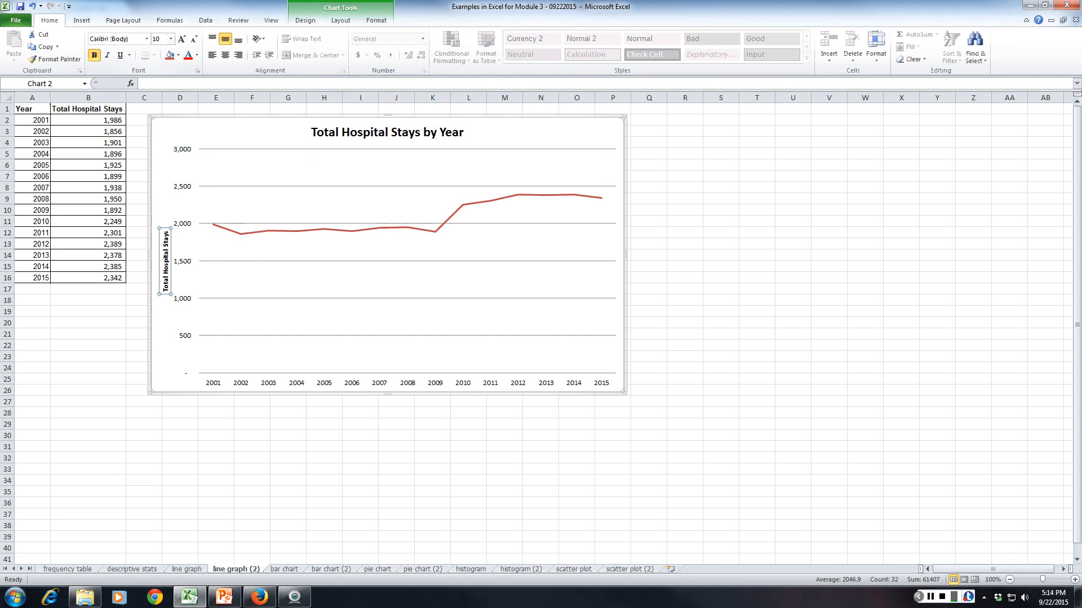
left_click(171, 38)
left_click(158, 99)
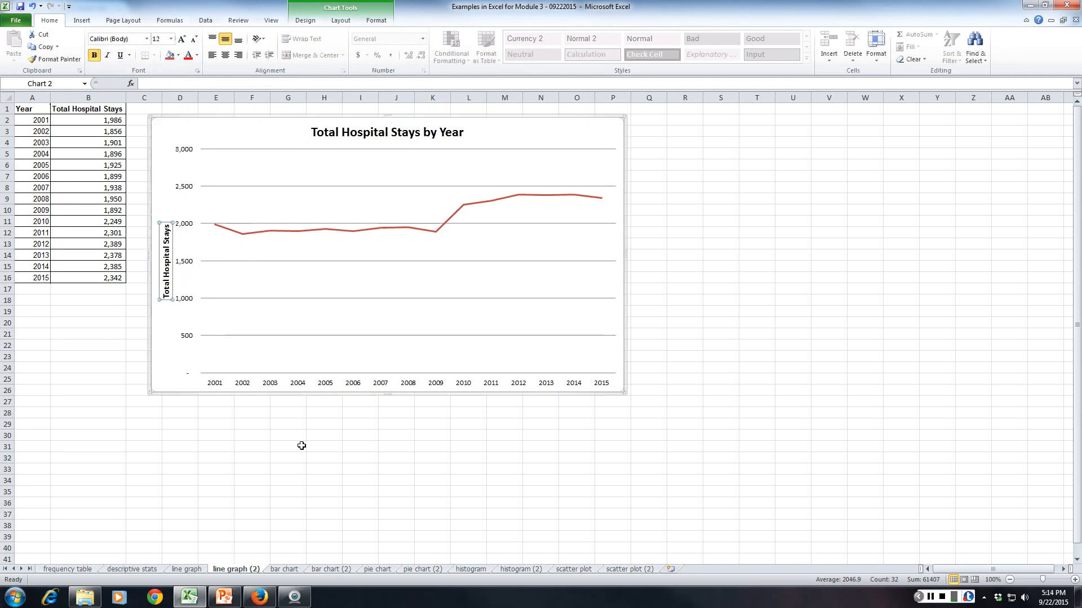
left_click(180, 413)
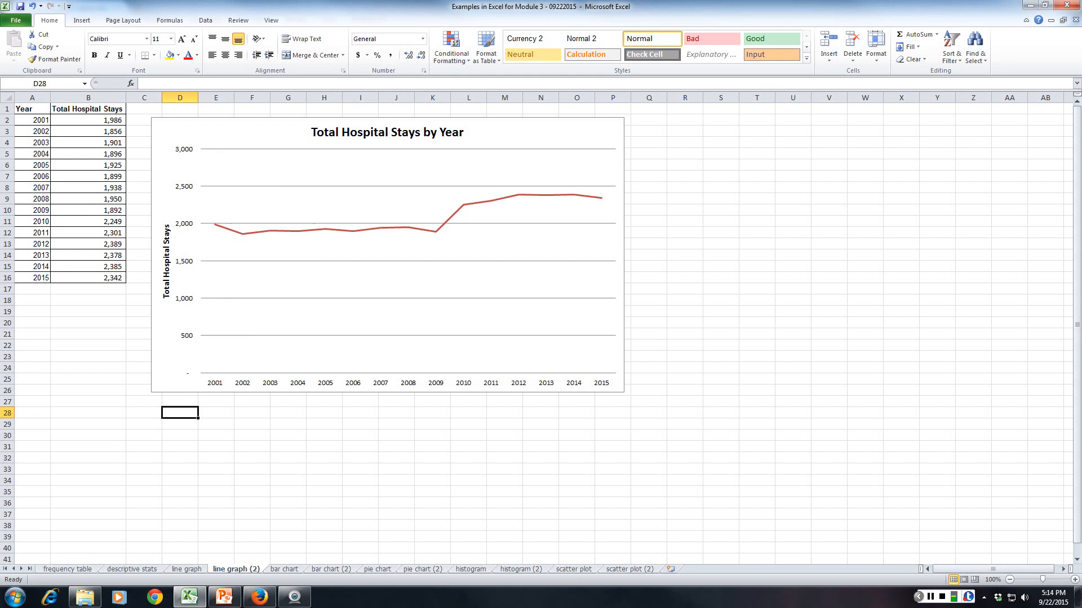
View the finished example charts on the bar chart sheet and open the bar chart (2) sheet.
mouse_move(434, 231)
left_click(285, 569)
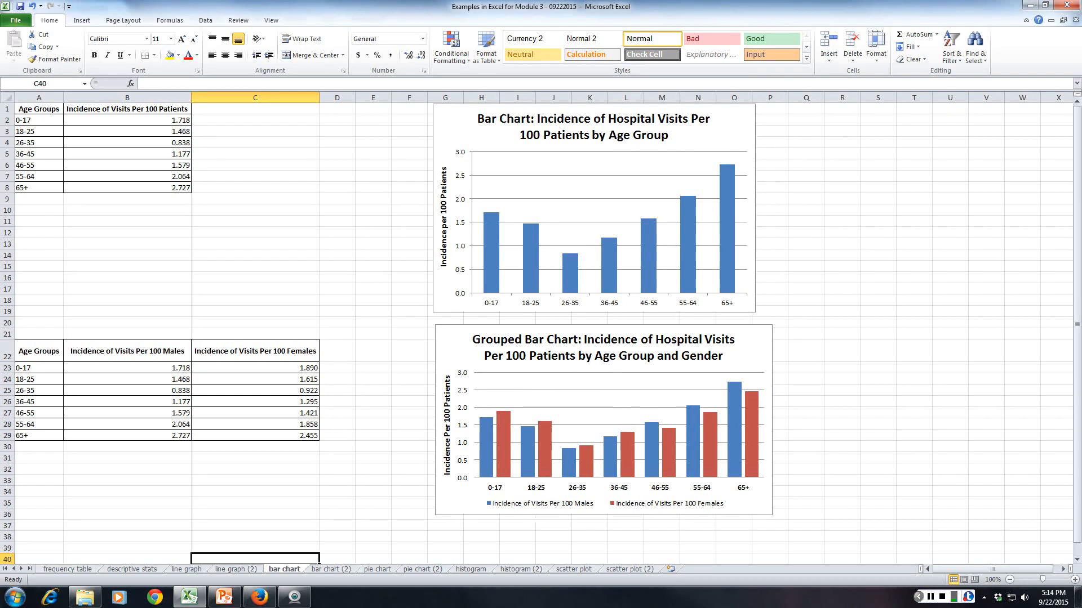
left_click(341, 568)
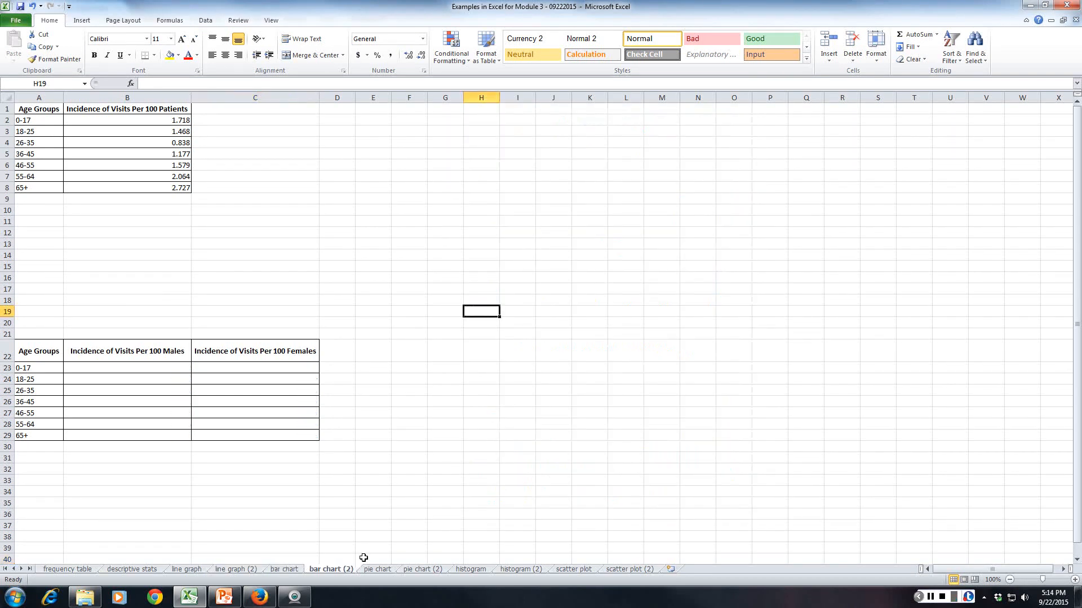
left_click(160, 290)
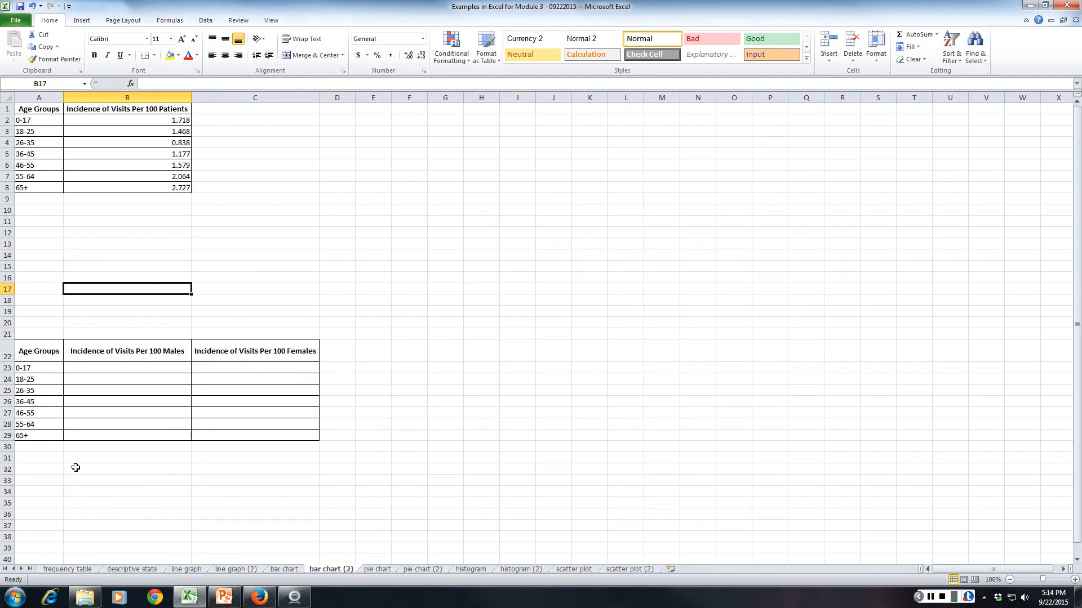
Copy the hospital visit frequencies in C4:C10 of the frequency table sheet into B2:B8 of bar chart (2).
left_click(67, 569)
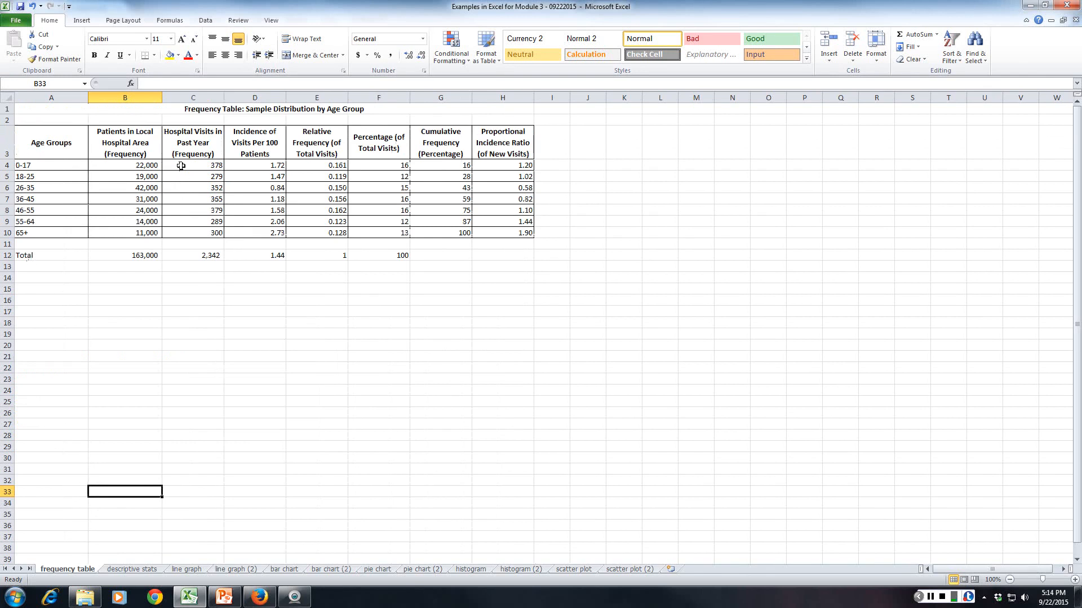
left_click_drag(181, 166, 192, 233)
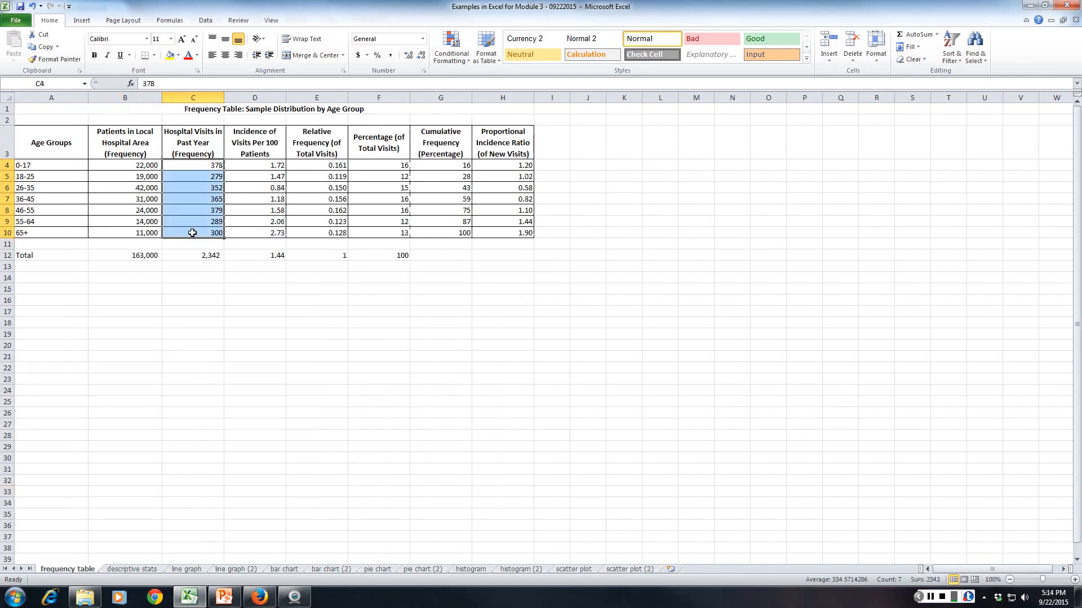
key("ctrl+c")
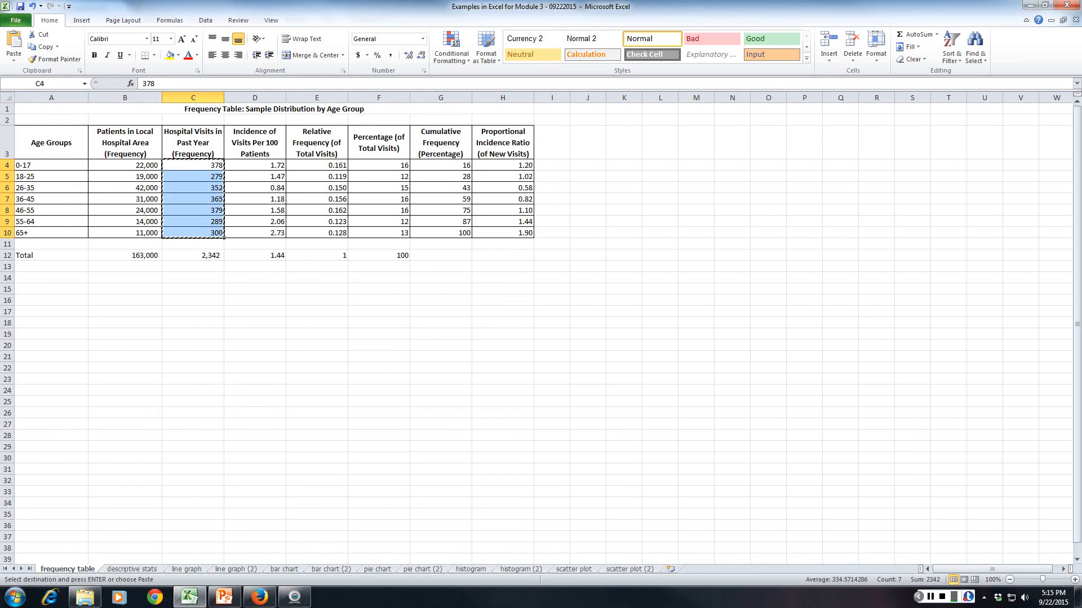
left_click(331, 569)
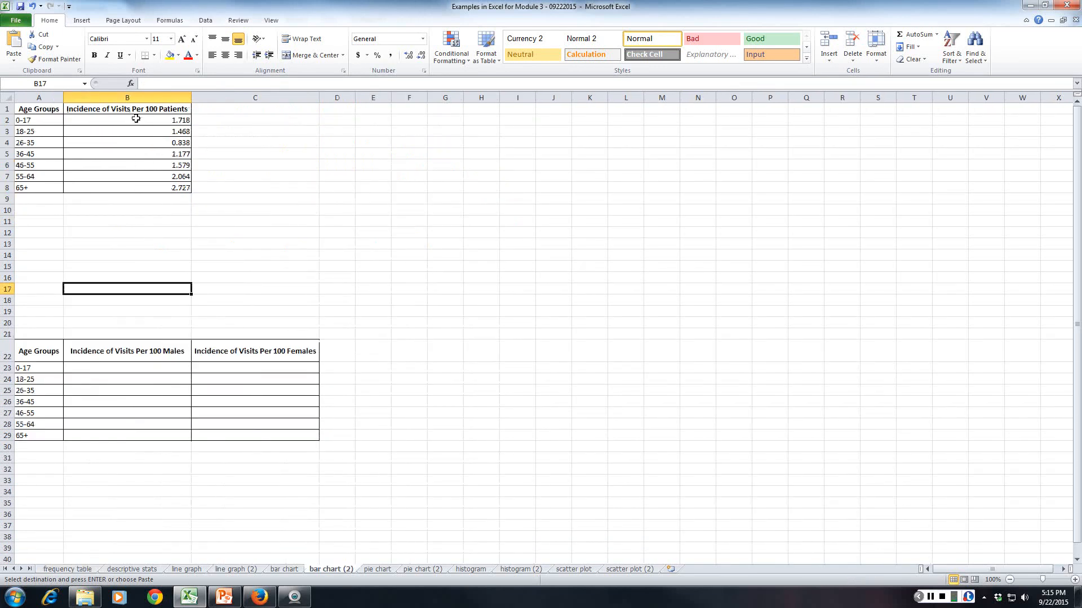
left_click(136, 119)
key("ctrl+v")
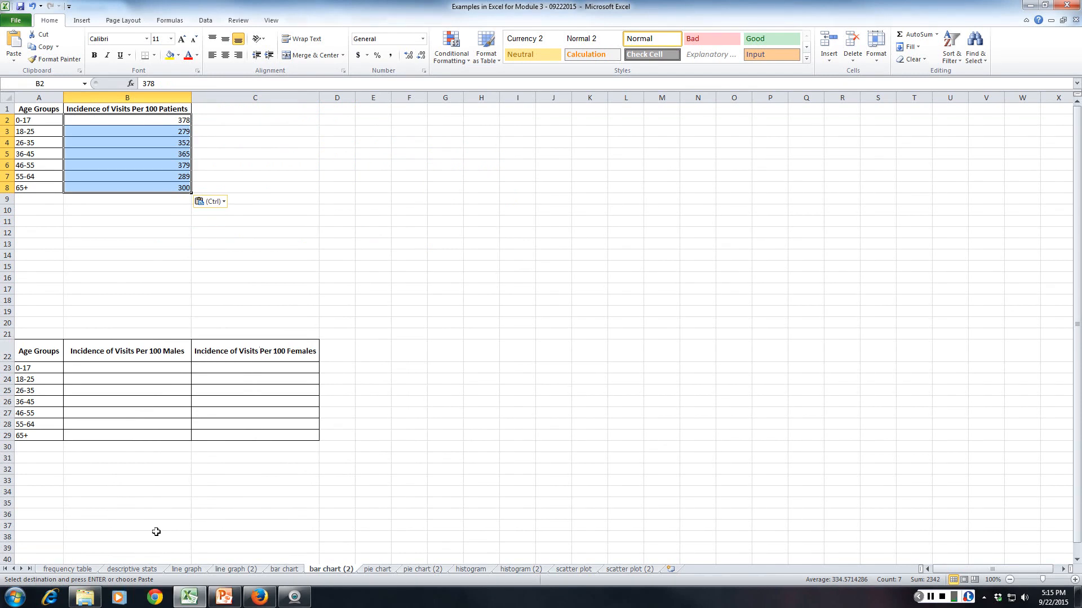
Copy the incidence of visits per 100 patients in D4:D10 of the frequency table sheet into B2:B8 of bar chart (2).
left_click(68, 569)
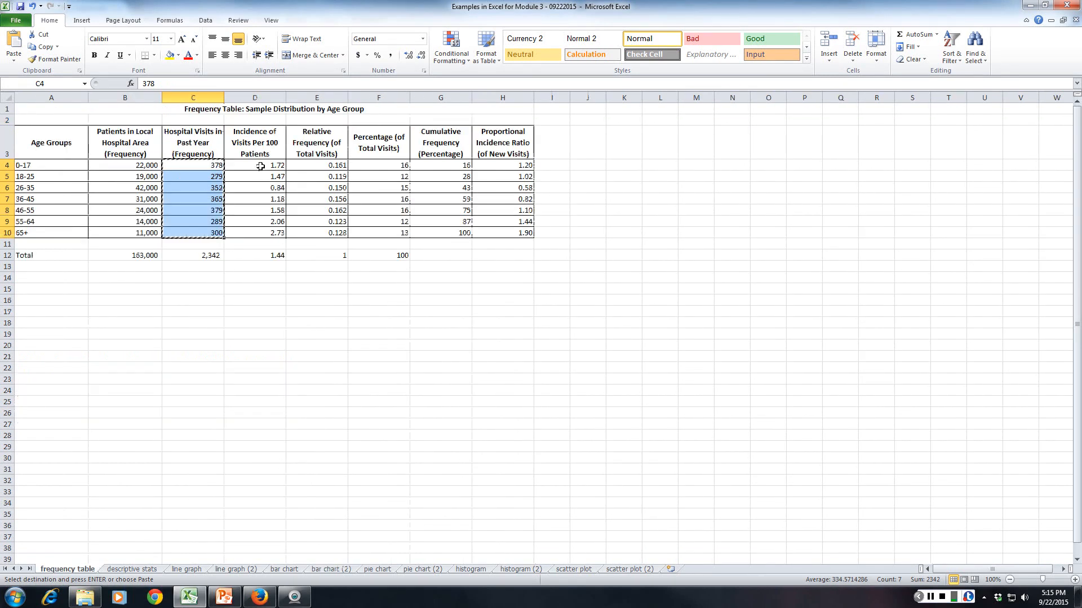
left_click_drag(261, 167, 261, 227)
key("ctrl+c")
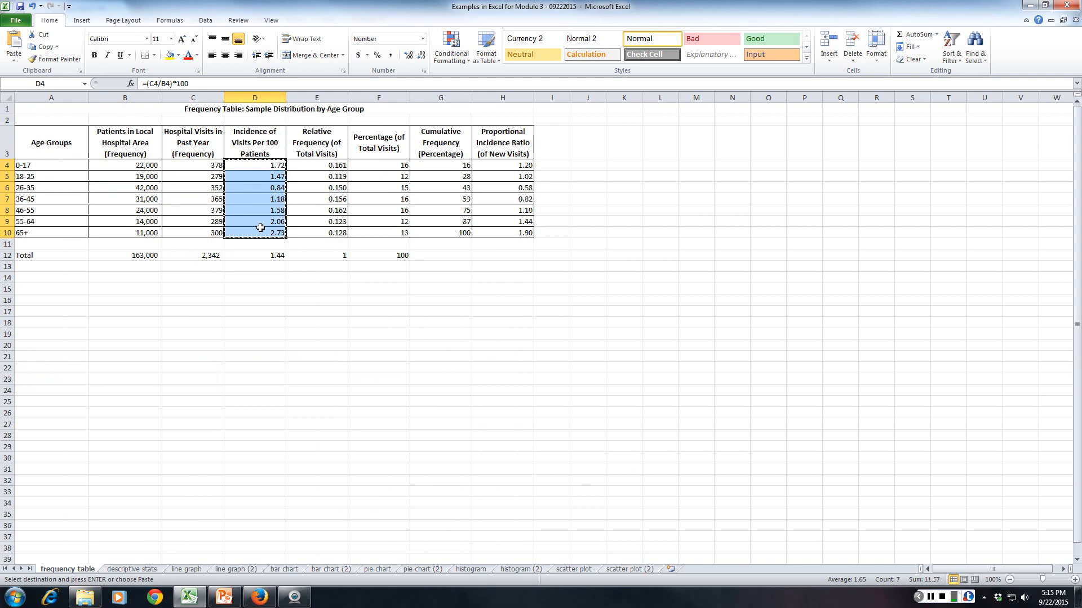
left_click(331, 569)
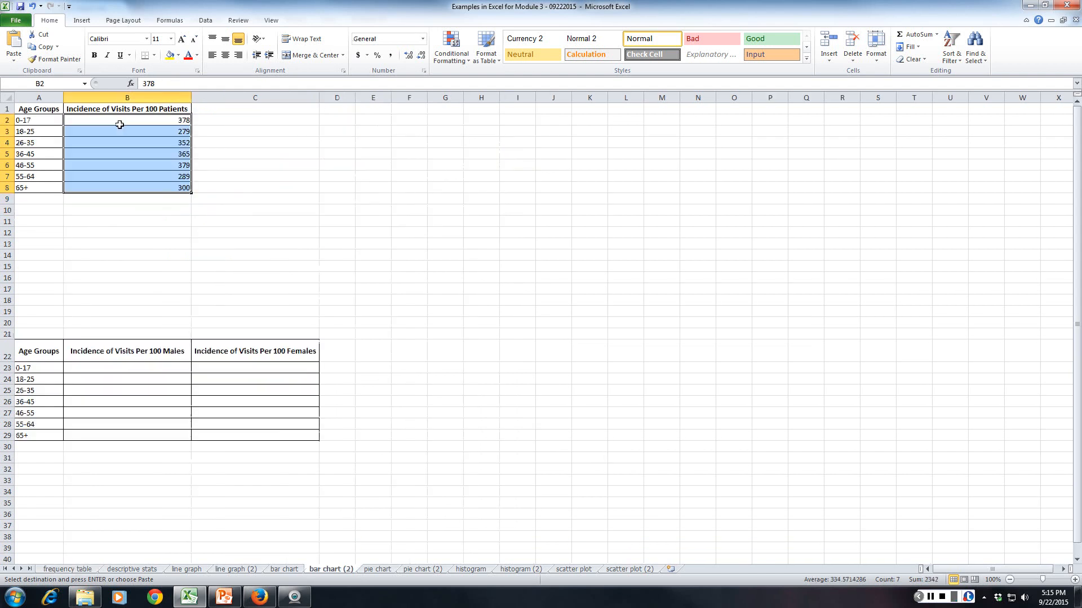
left_click(119, 118)
key("ctrl+v")
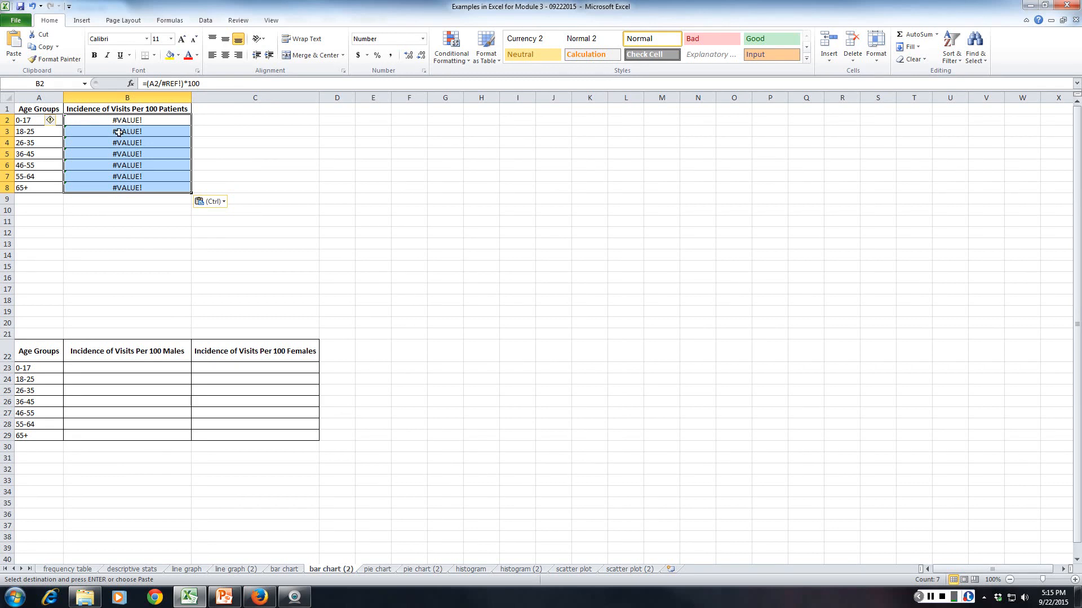
Paste the copied incidence figures again as values only, starting at B2.
left_click(92, 120)
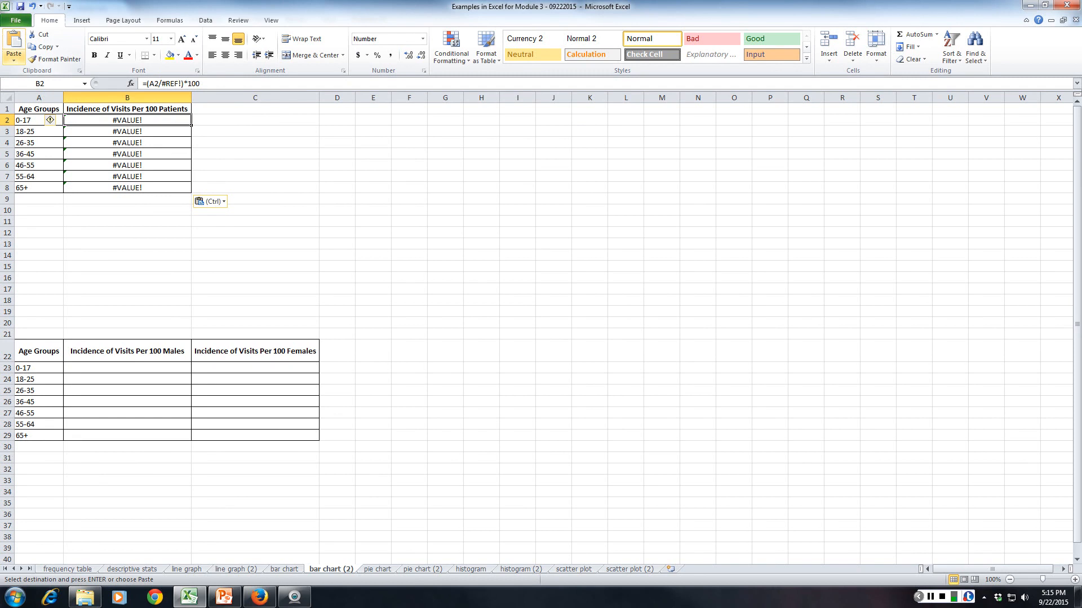
left_click(14, 56)
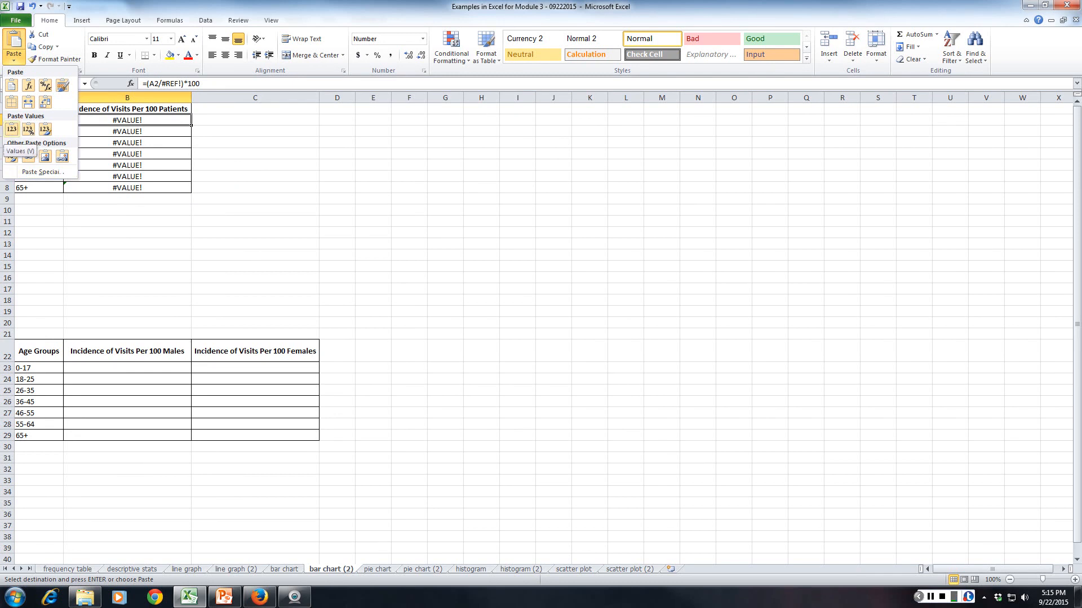
left_click(11, 129)
left_click(256, 161)
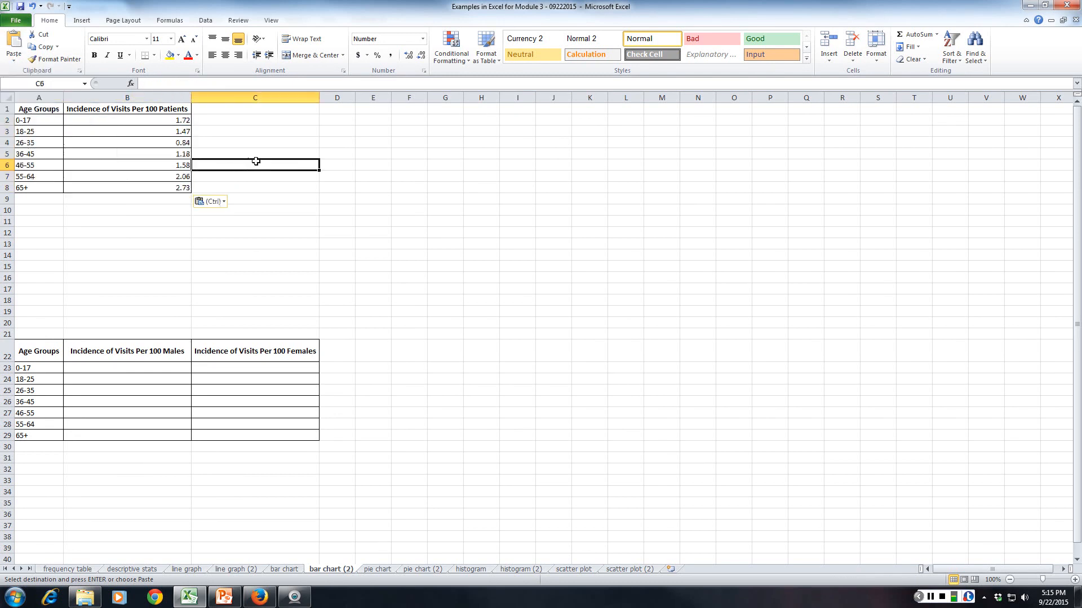
left_click(177, 124)
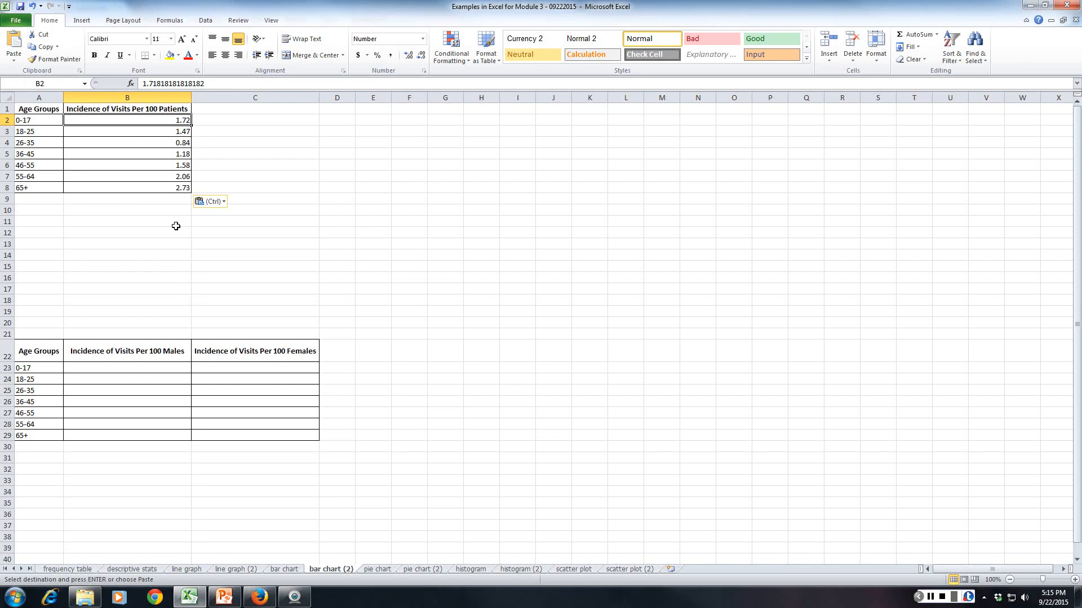
left_click(176, 224)
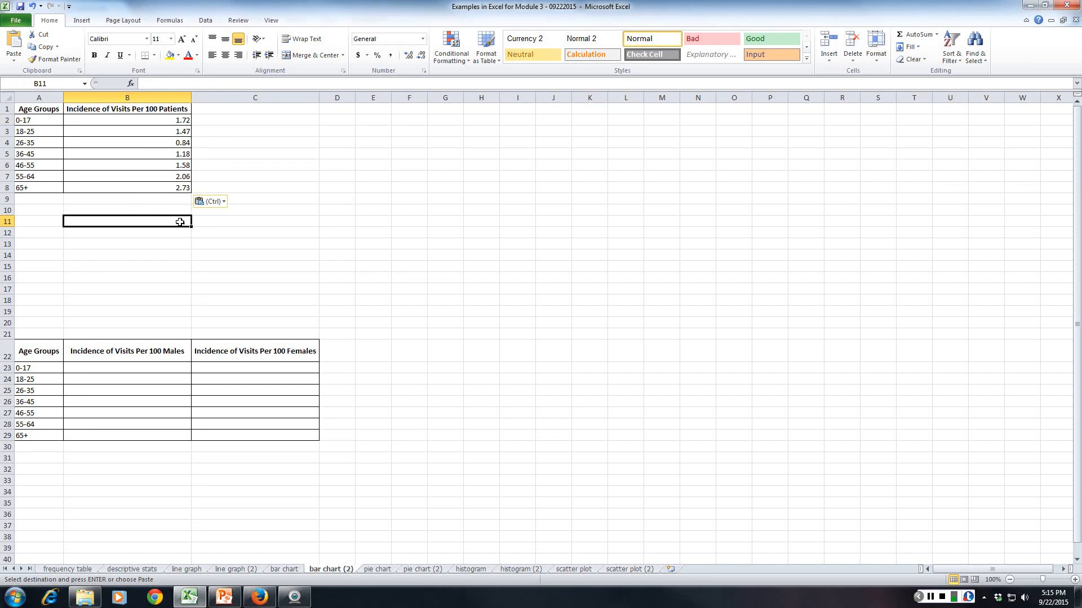
Insert a 2-D clustered column chart from the age group incidence data in A1:B8.
left_click_drag(25, 112, 141, 189)
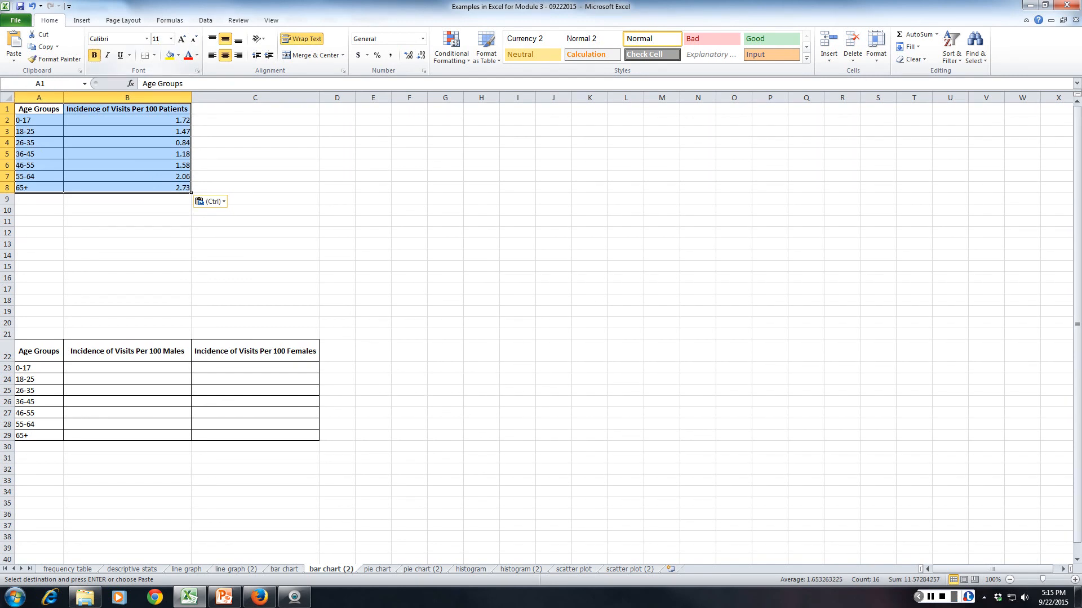
left_click(82, 21)
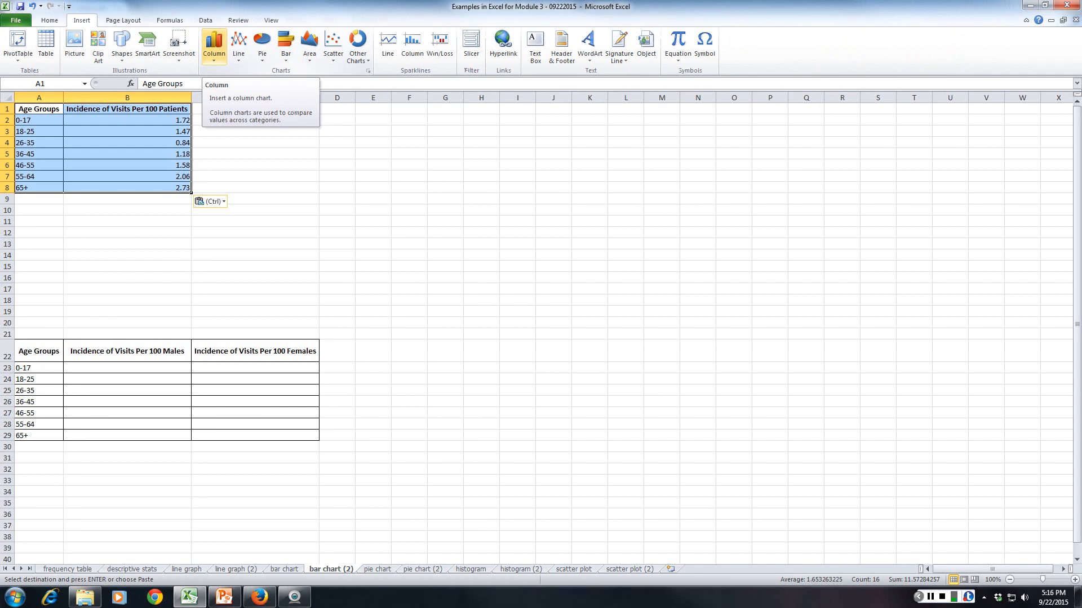
left_click(213, 46)
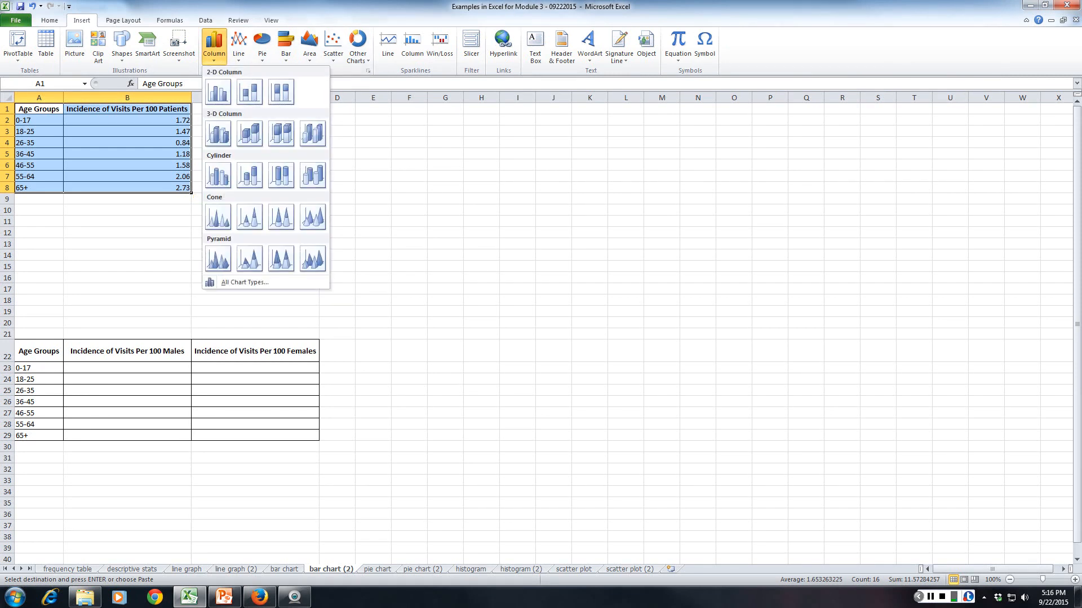
left_click(218, 91)
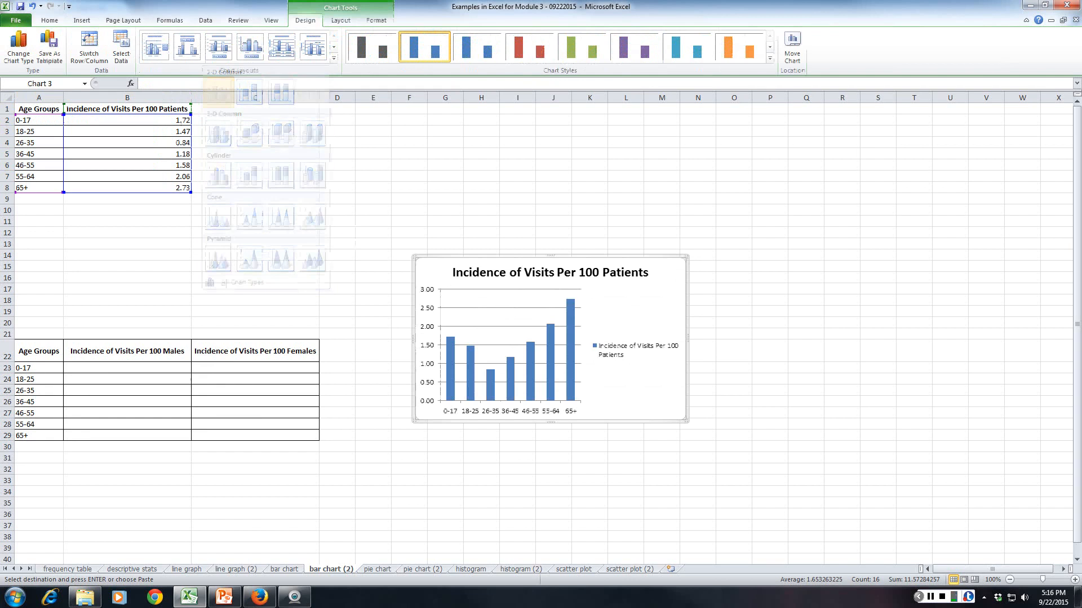
Enlarge the column chart and place it beside the data, spanning roughly columns E to M from row 1 to row 20.
left_click_drag(514, 257, 409, 161)
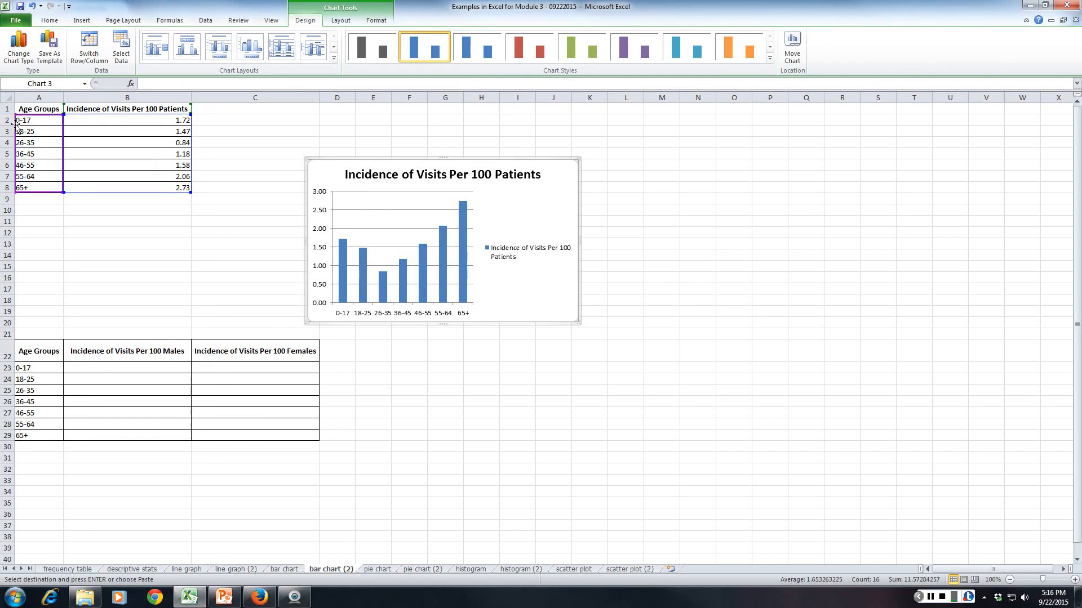
mouse_move(416, 172)
left_mouse_down()
mouse_move(403, 108)
mouse_move(418, 172)
left_mouse_up()
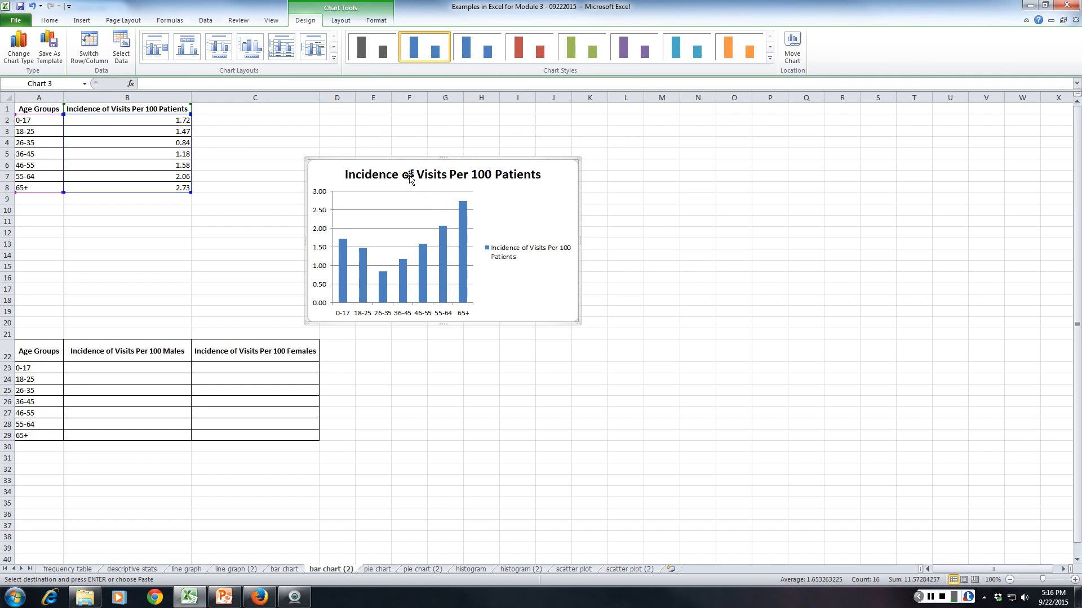
key("Escape")
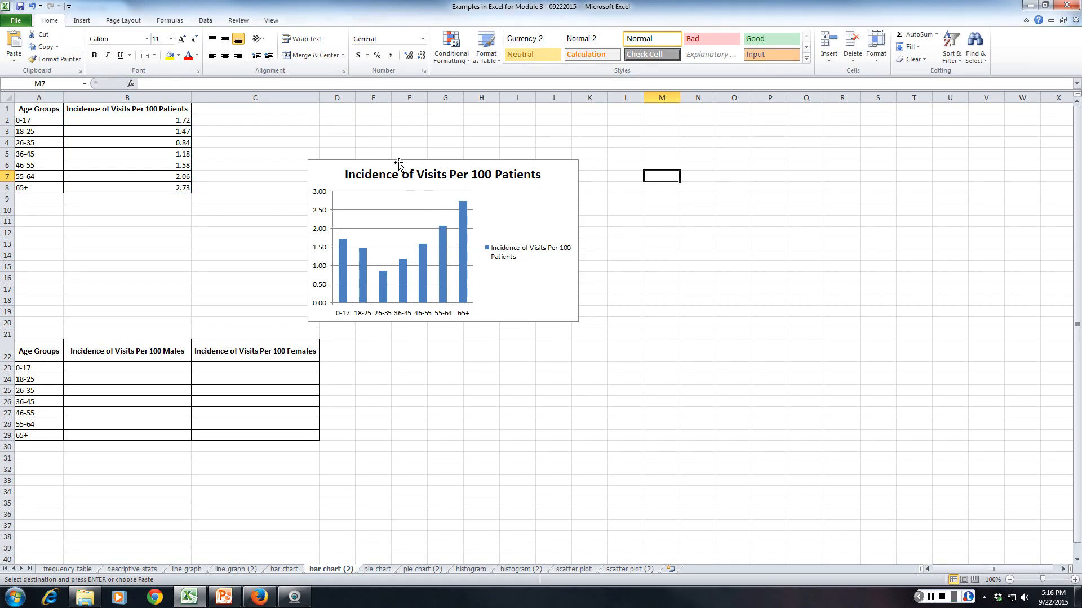
left_click_drag(399, 163, 407, 127)
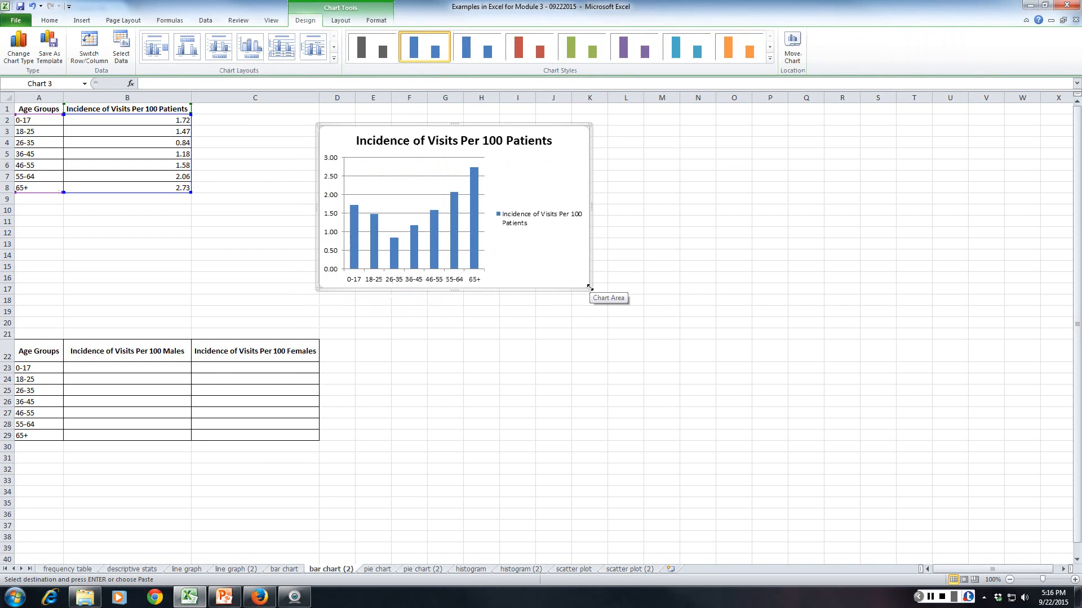
left_click_drag(589, 287, 655, 340)
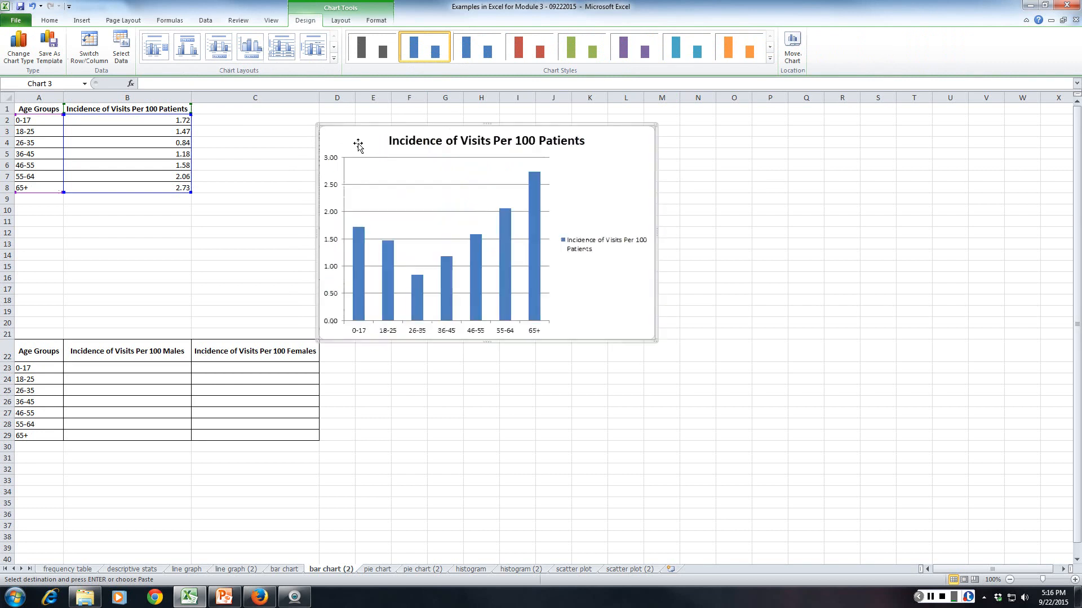
left_click_drag(355, 142, 390, 114)
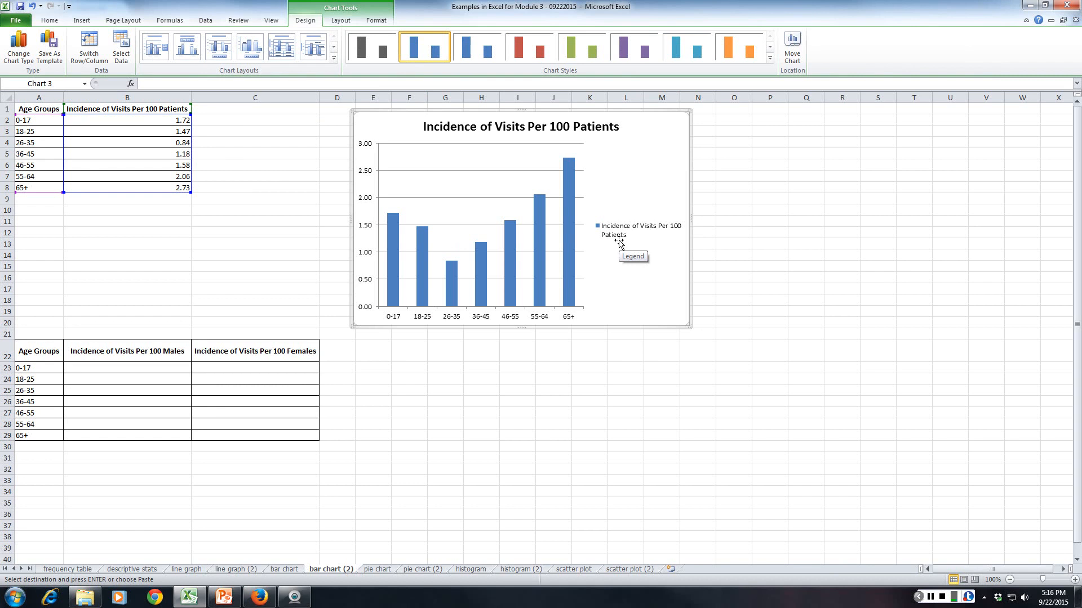
Delete the chart's legend and change its title to "Incidence of Hospital Visits Per 100 Patients by Age Group".
left_click(619, 242)
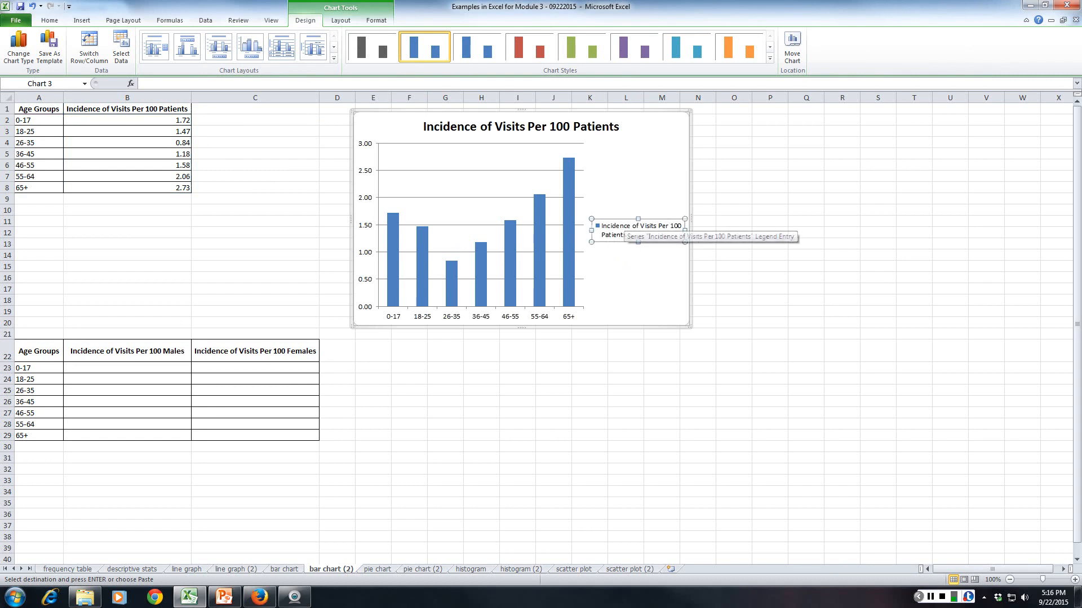
key("Delete")
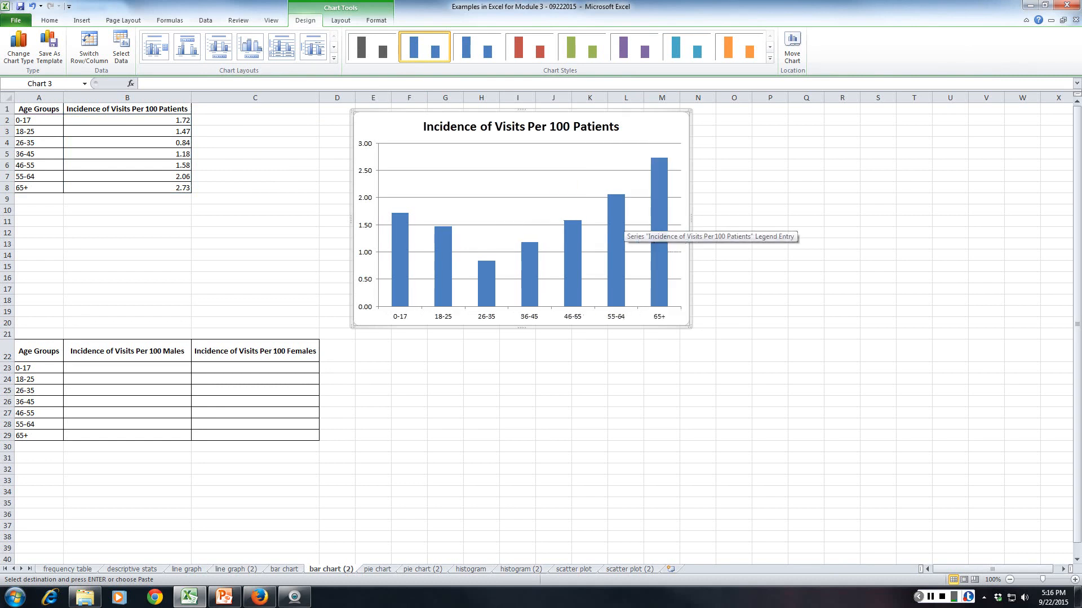
left_click(492, 125)
left_click(493, 125)
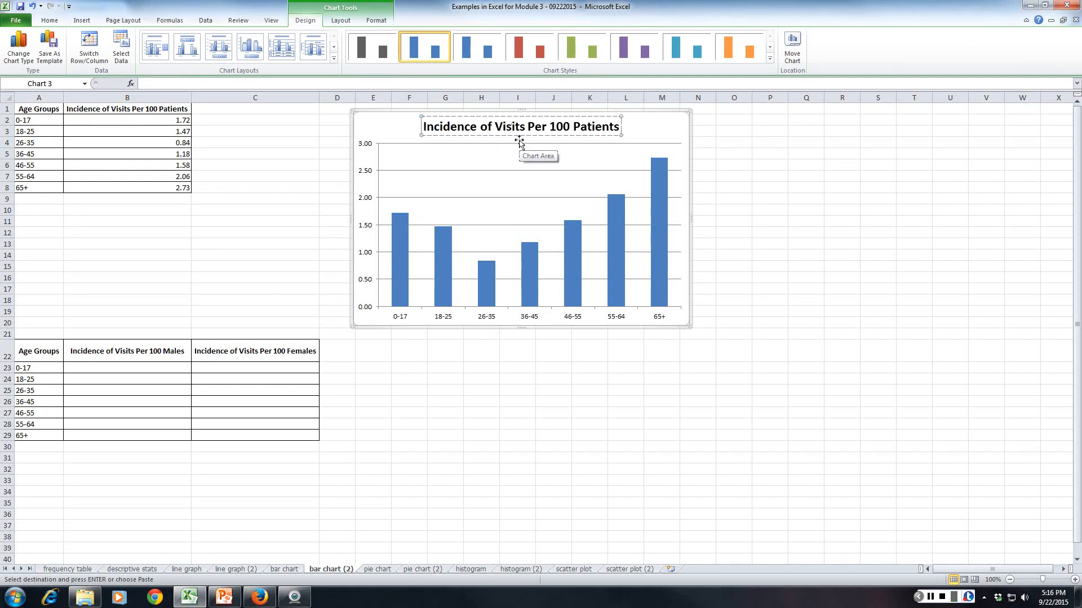
type("Ho")
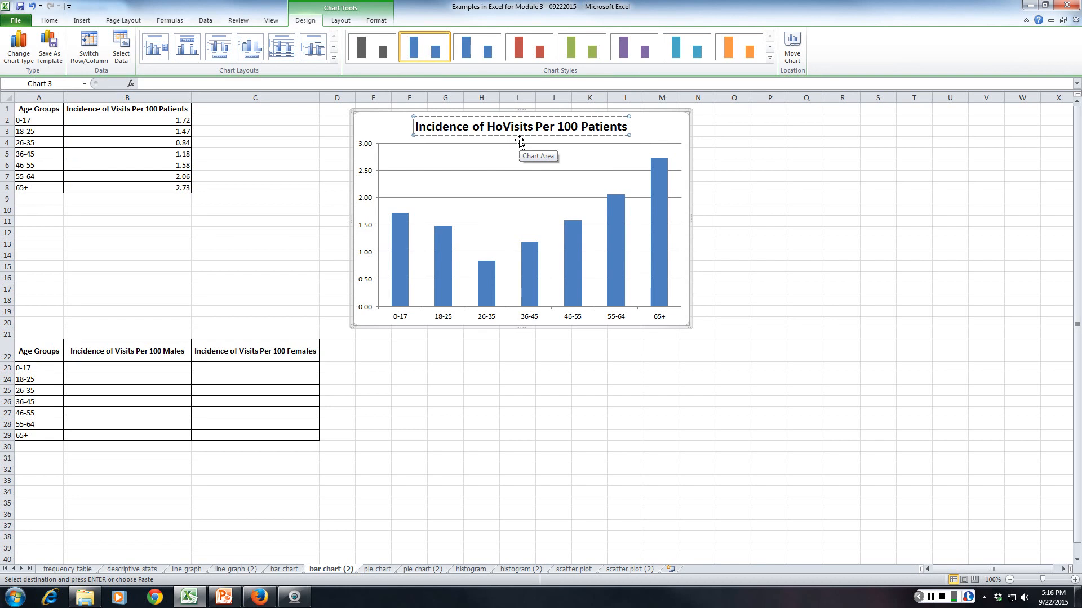
type("spital")
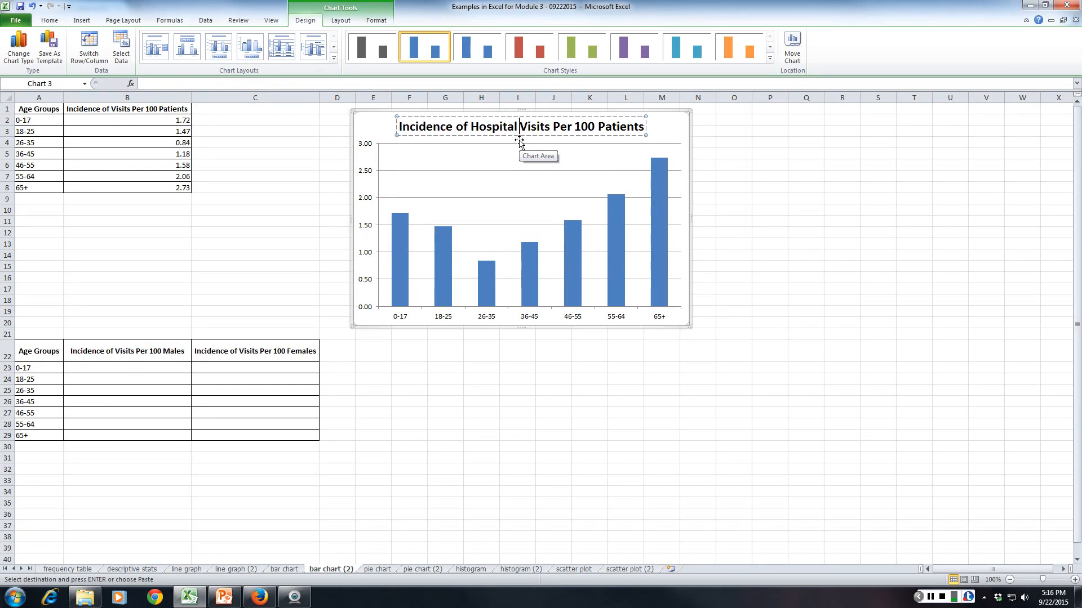
key("End")
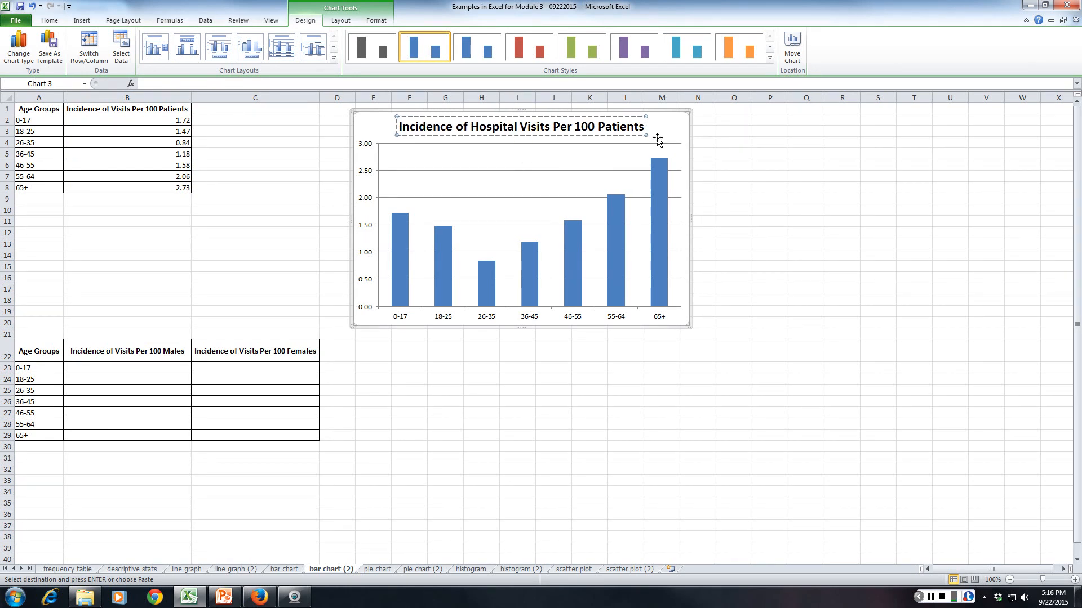
type("by Age")
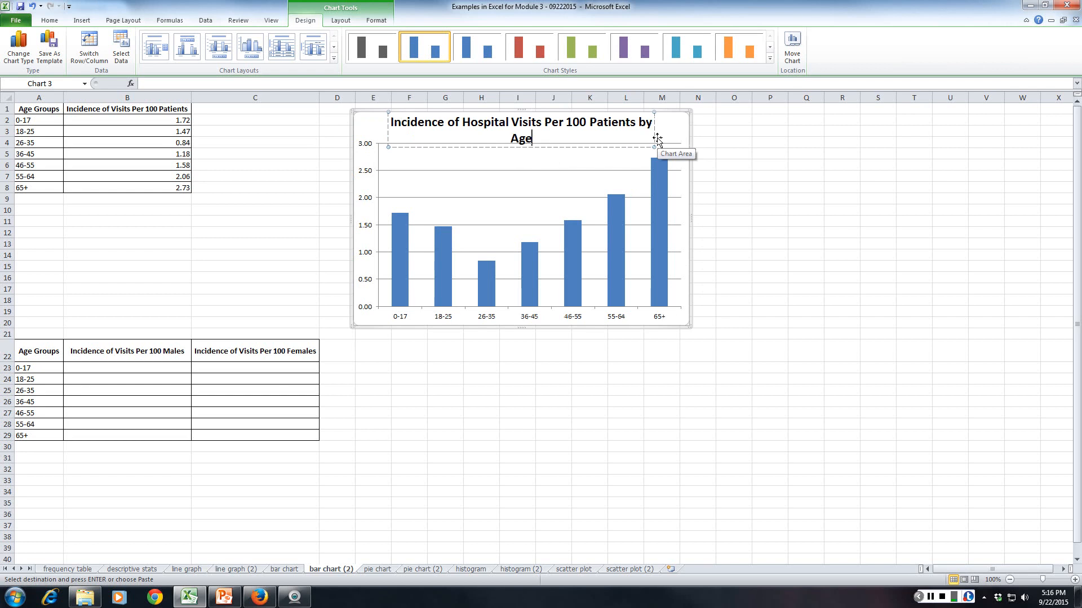
type(" Group")
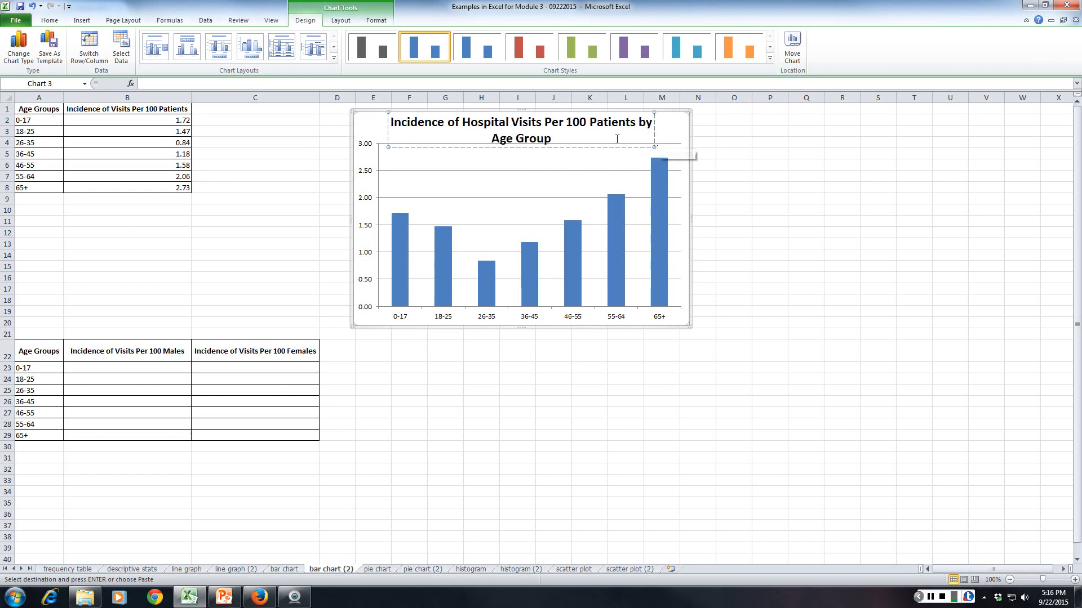
left_click(538, 170)
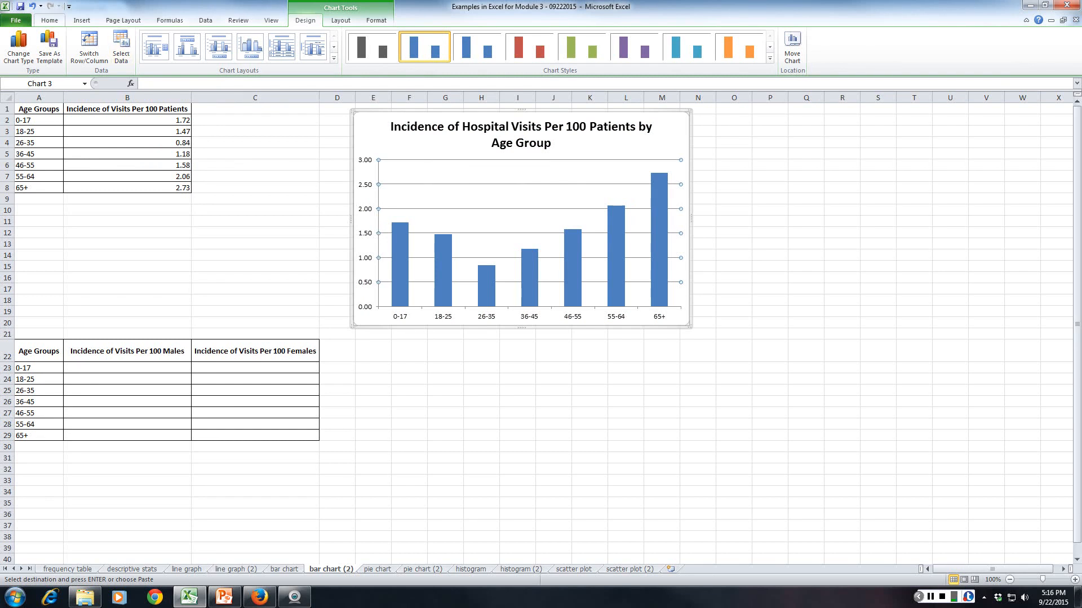
Add a rotated vertical axis title reading "Incidence of Hospital Visits Per 100" and nudge the chart slightly upward.
left_click(340, 20)
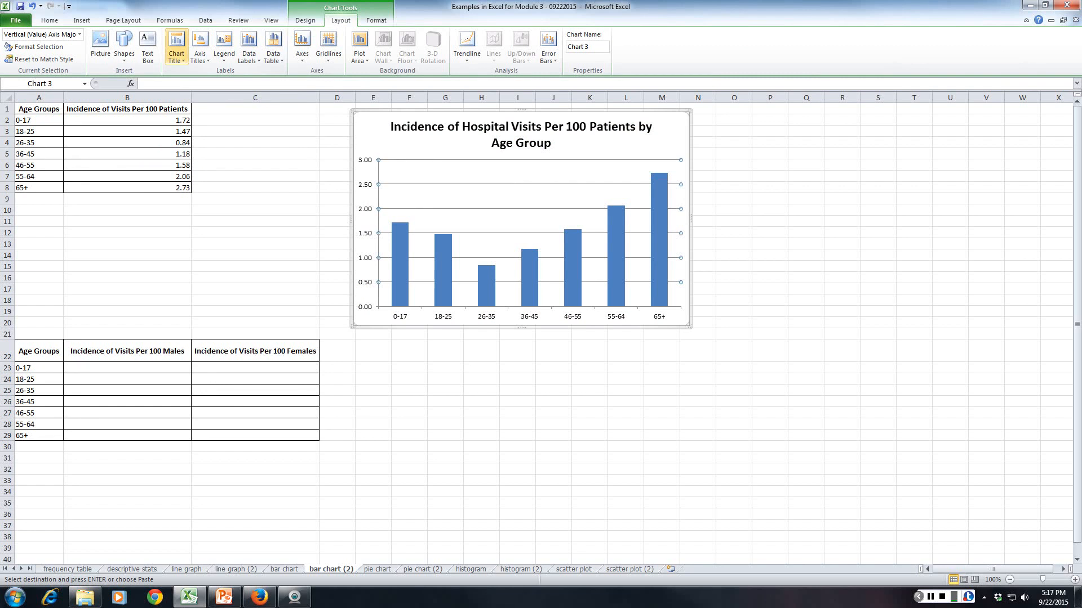
left_click(200, 51)
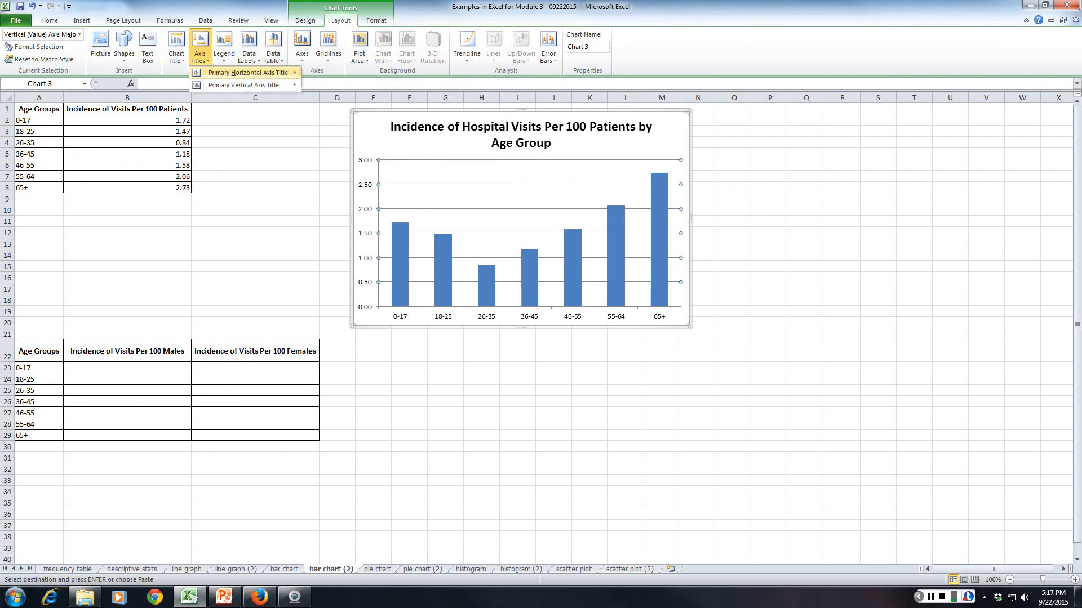
mouse_move(244, 85)
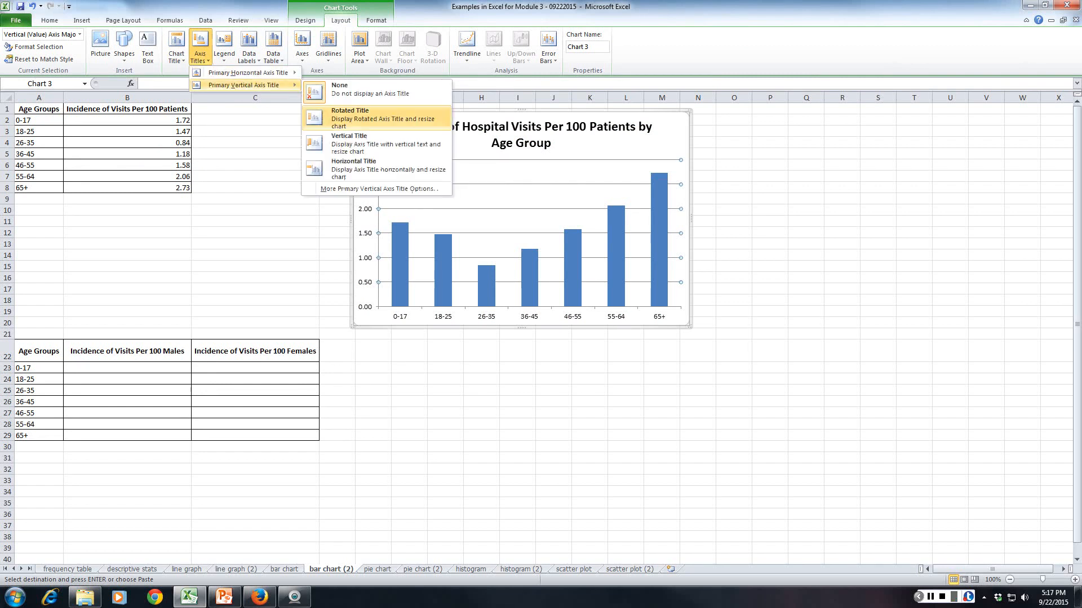
left_click(372, 118)
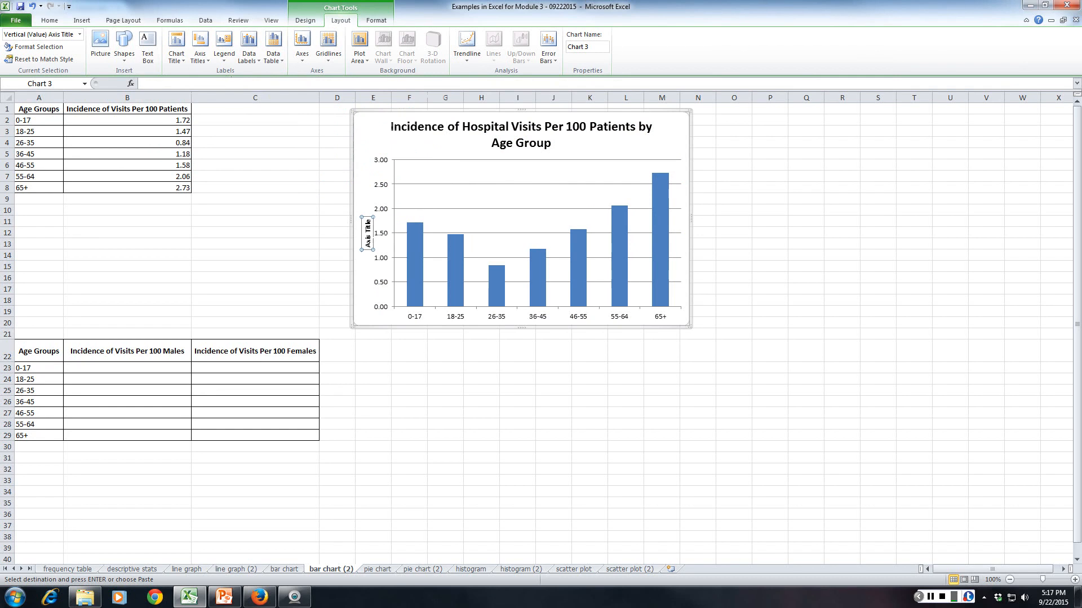
type("I")
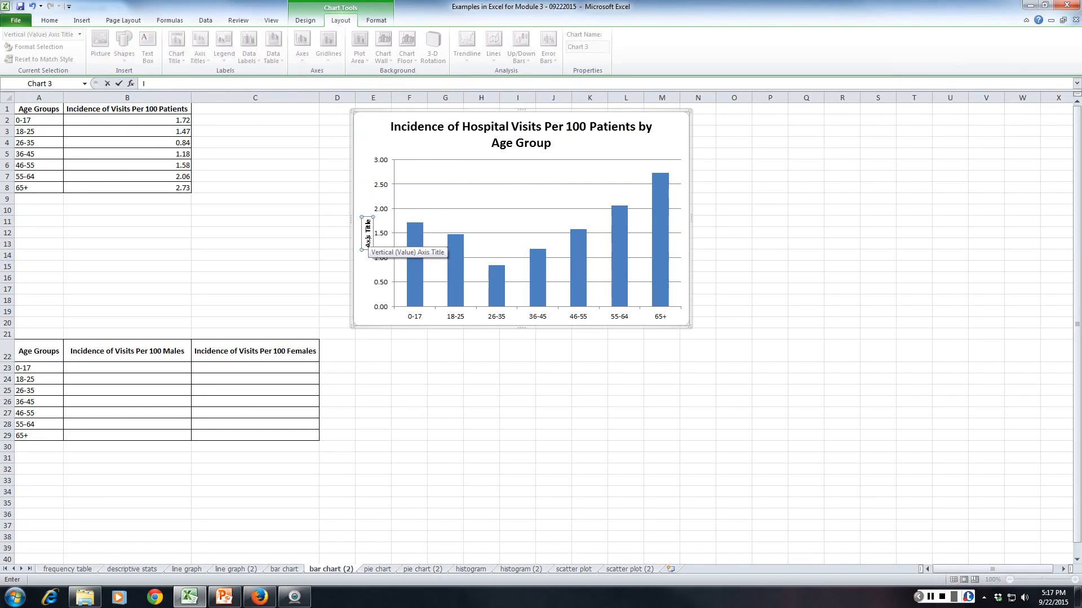
type("ncidence of Hospital Visits Per 100")
key("Return")
left_click(517, 368)
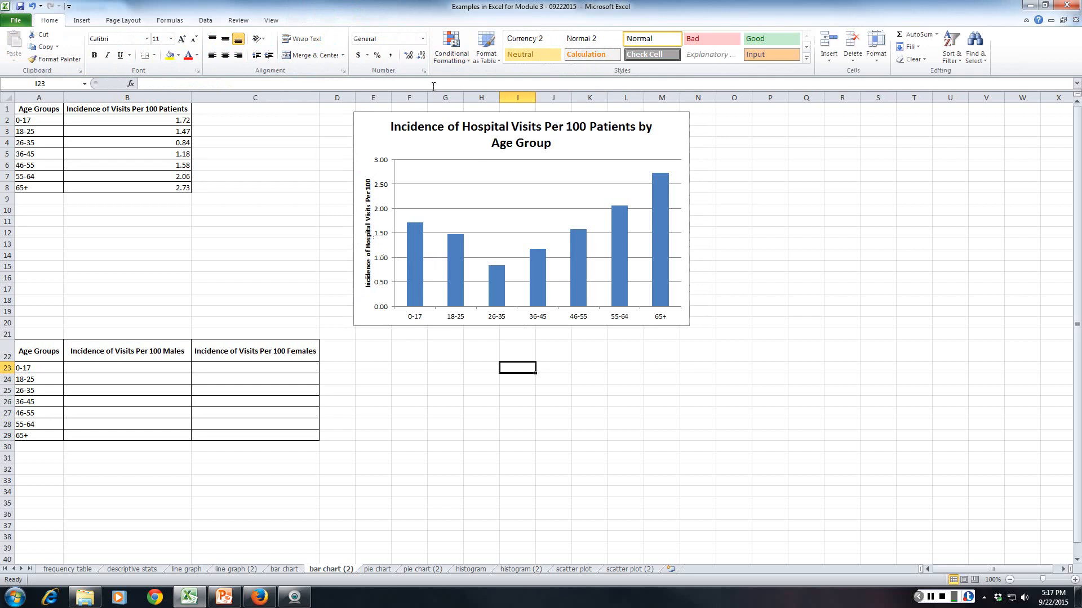
left_click_drag(374, 113, 372, 110)
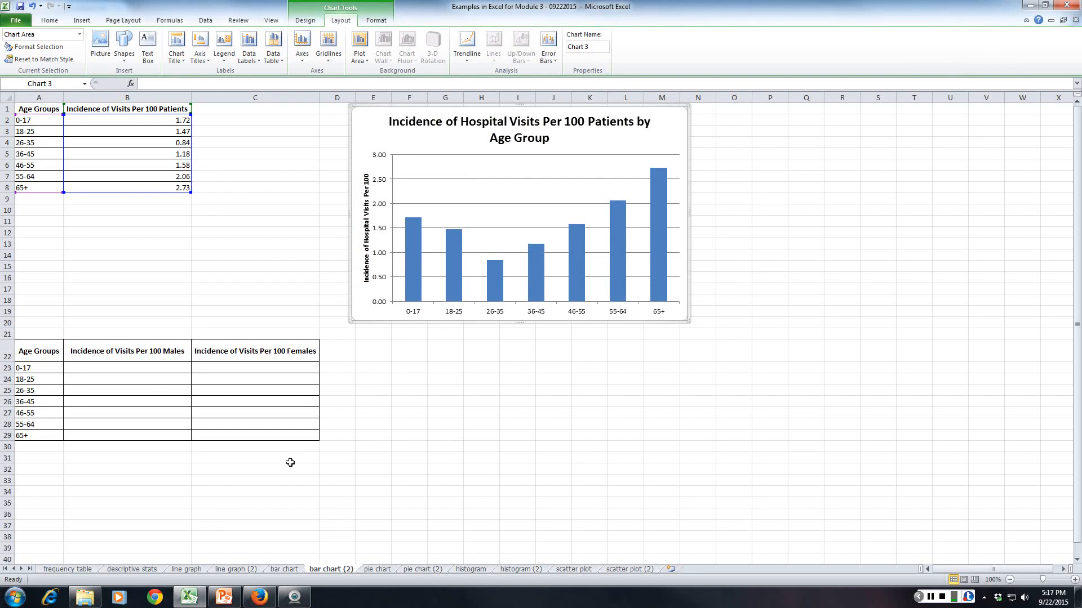
Review the finished example charts on the bar chart sheet and return to the bar chart (2) sheet.
left_click(284, 569)
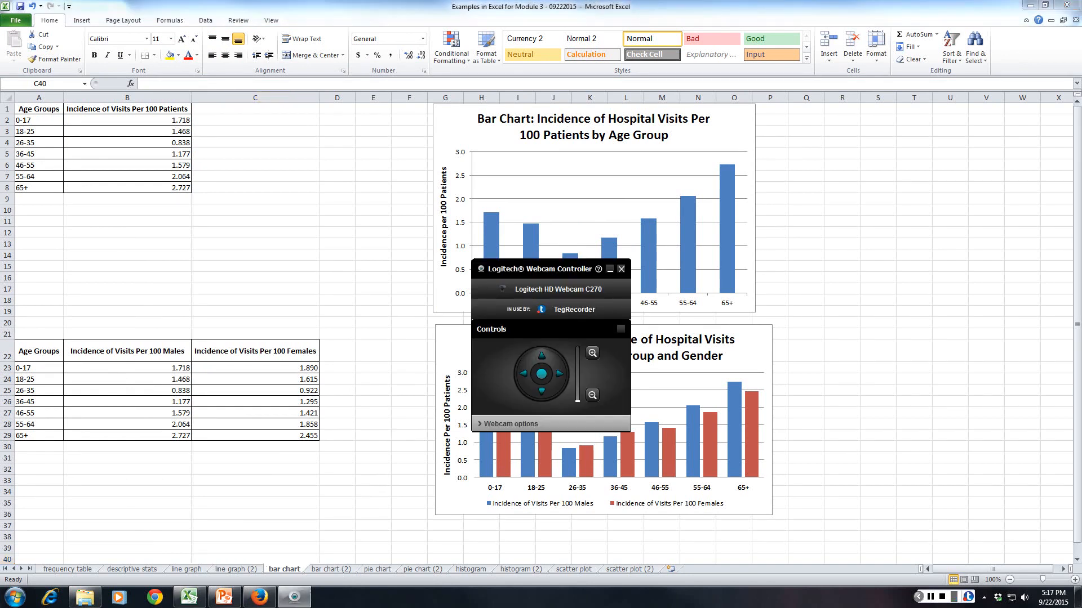
left_click(315, 534)
left_click(331, 569)
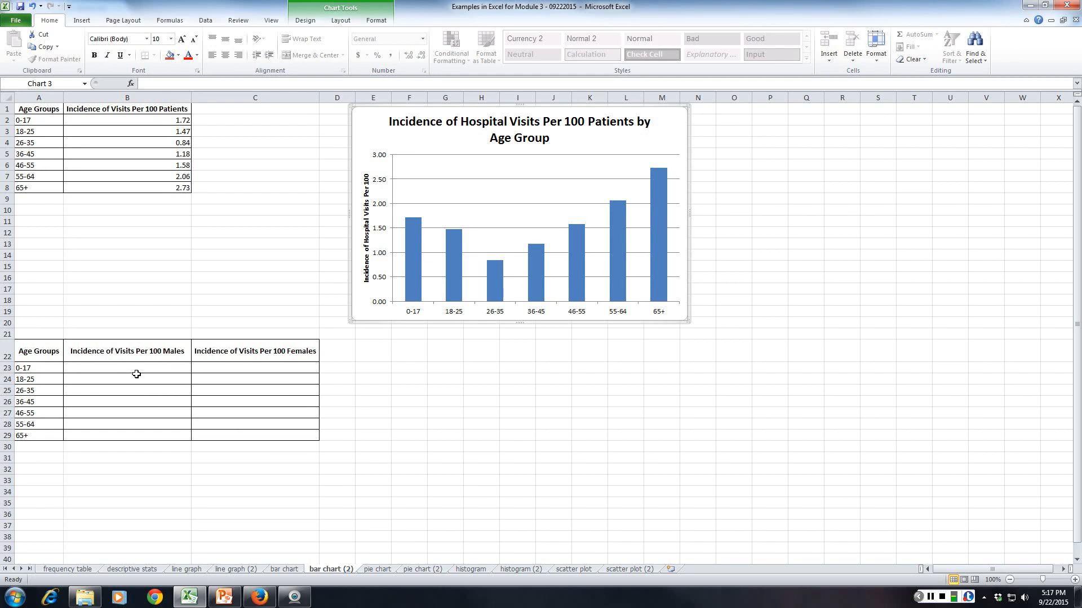
Enter =B2*0.9 in B23 for the males' incidence and fill the formula down to B26.
left_click(93, 369)
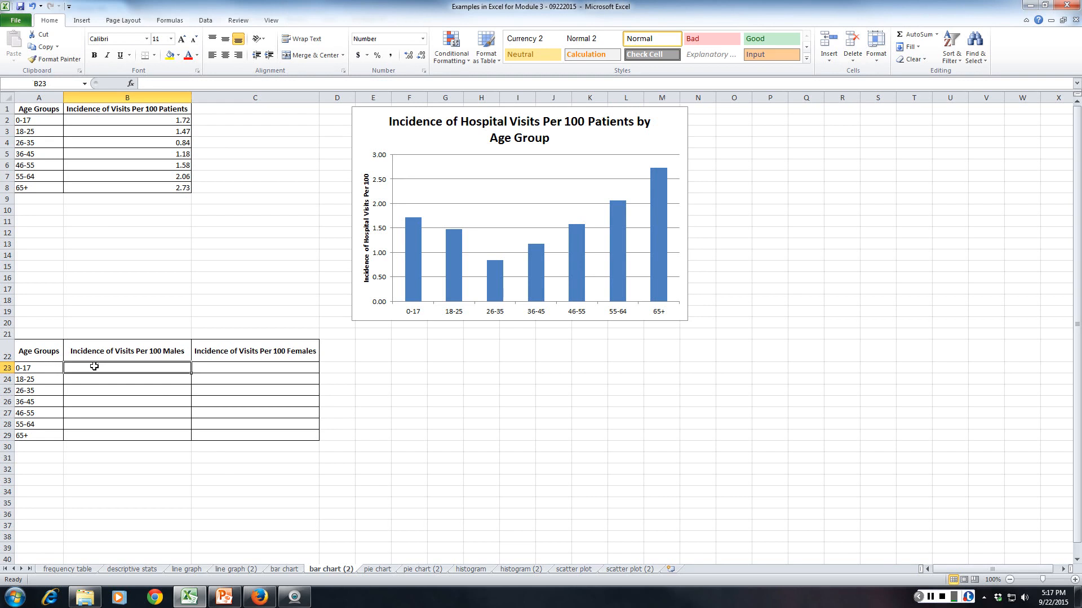
type("=")
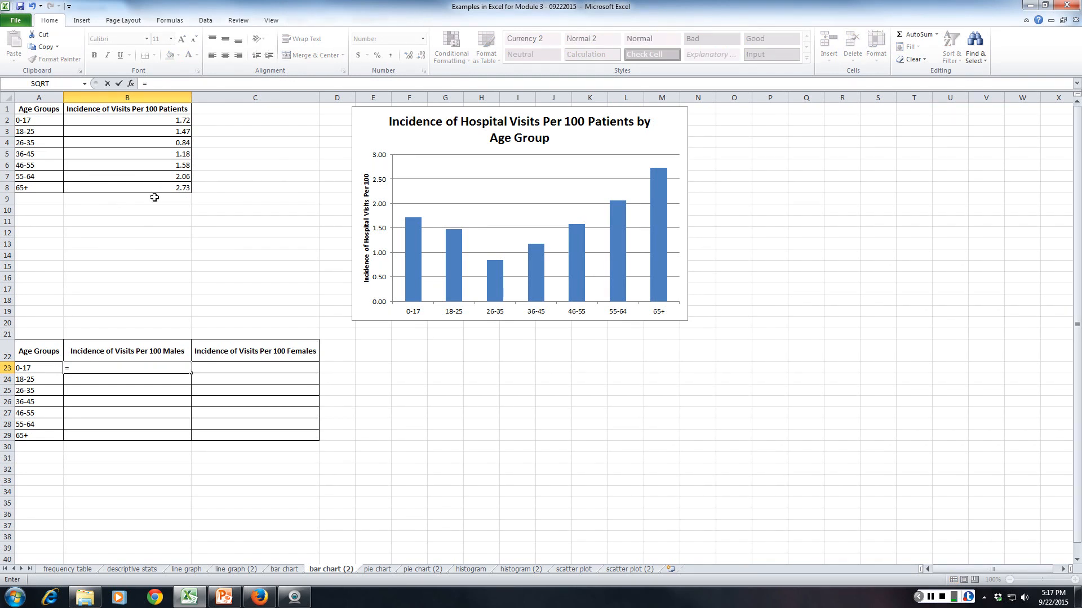
left_click(101, 118)
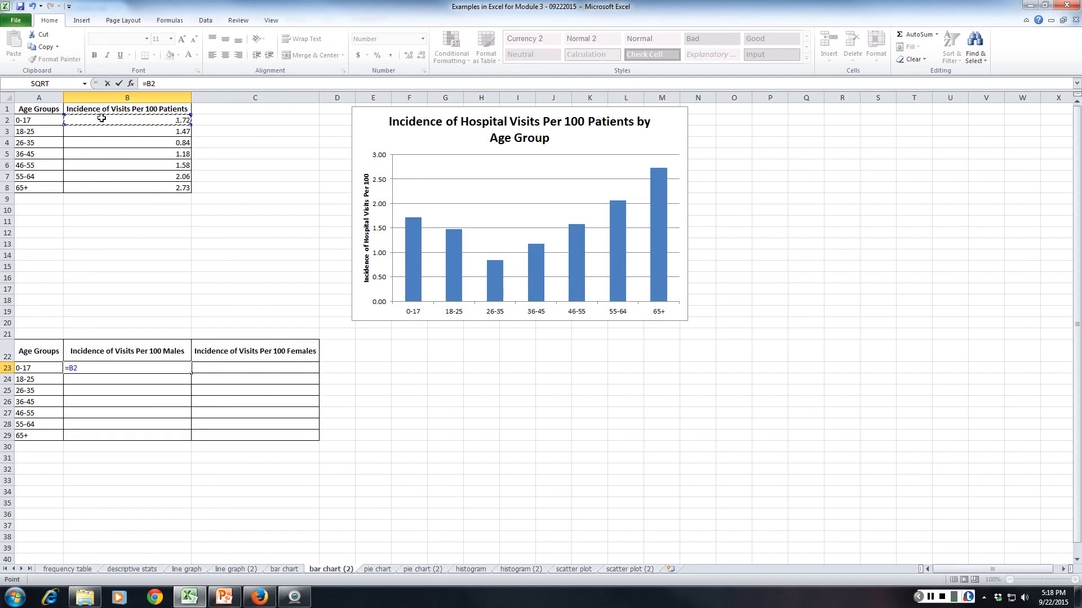
type("*")
key("Return")
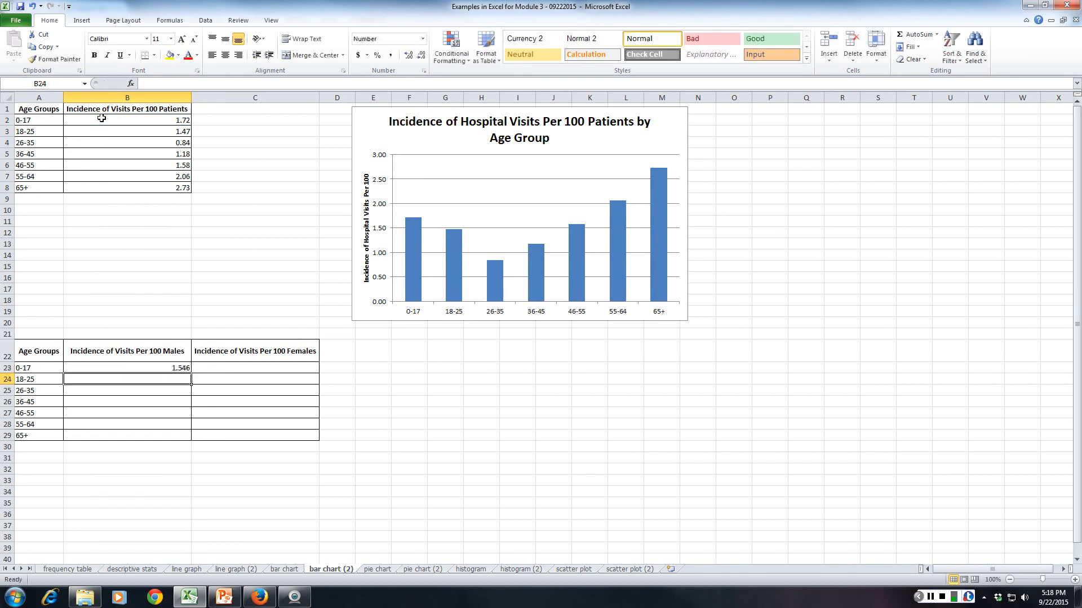
left_click(165, 370)
left_click_drag(193, 379, 188, 406)
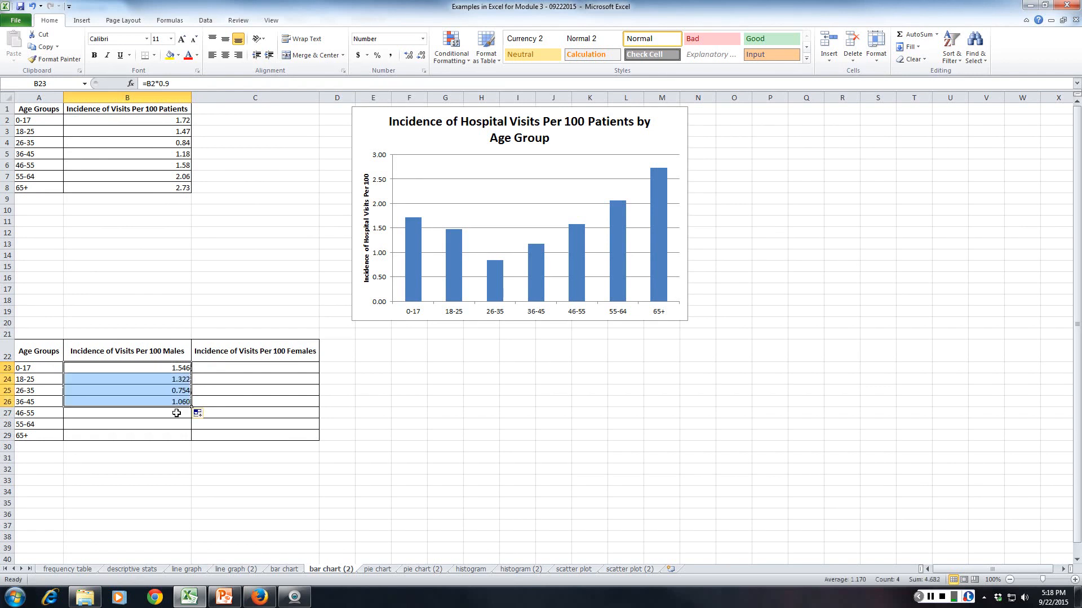
Enter =B6*1.1 in B27 for the males' incidence and fill the formula down to B29.
left_click(176, 414)
type("=")
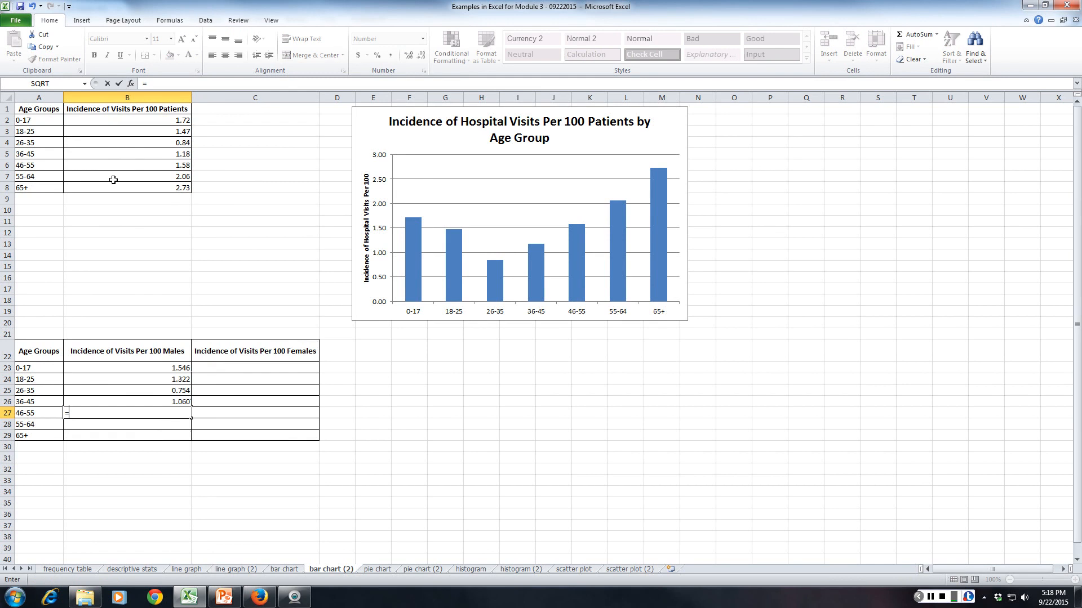
left_click(138, 166)
type("*1.1")
key("Return")
left_click(171, 413)
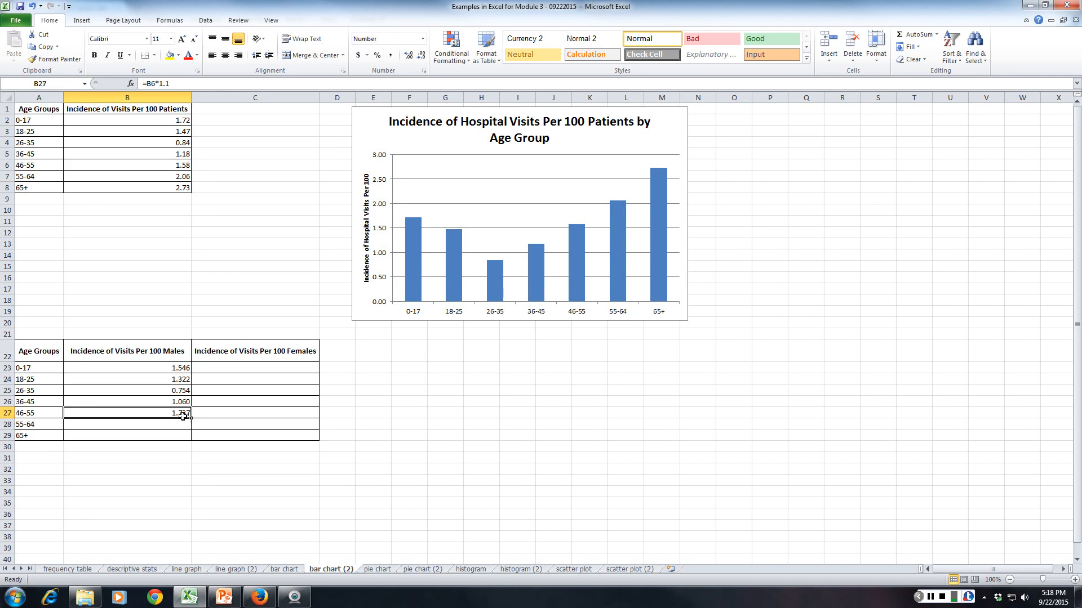
left_click_drag(191, 419, 191, 436)
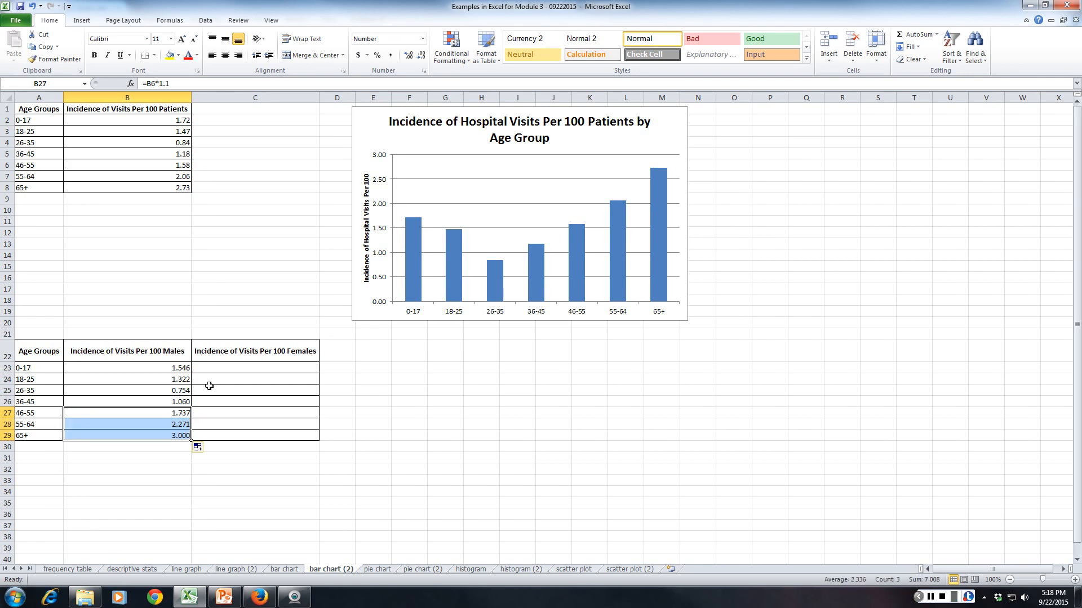
Enter =B2*1.1 in C23 for the females' incidence and fill the formula down to C26.
left_click(217, 369)
type("=")
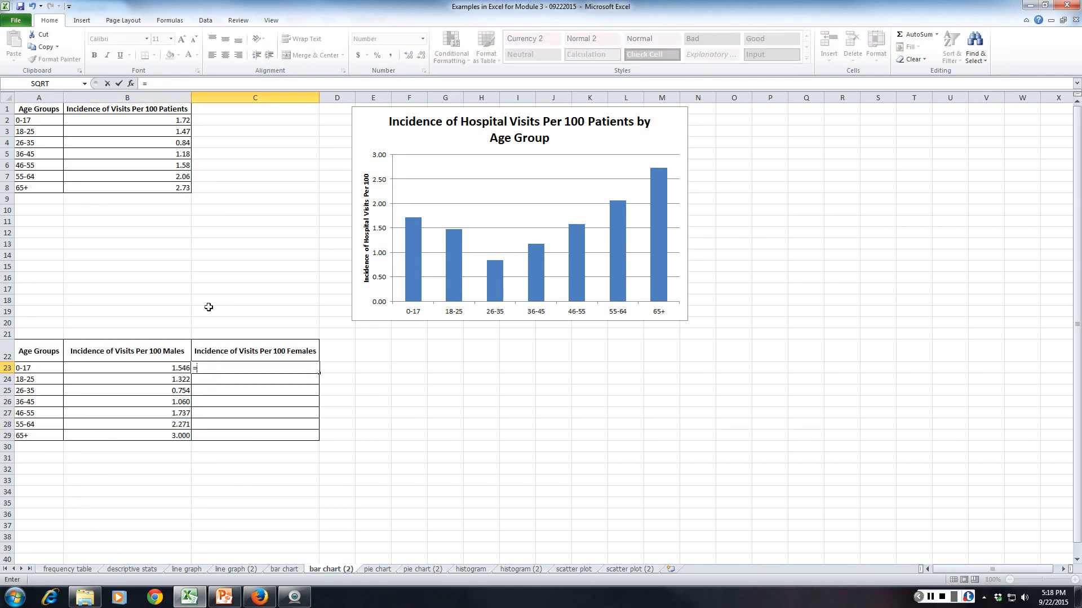
left_click(119, 119)
type("*1.1")
key("Return")
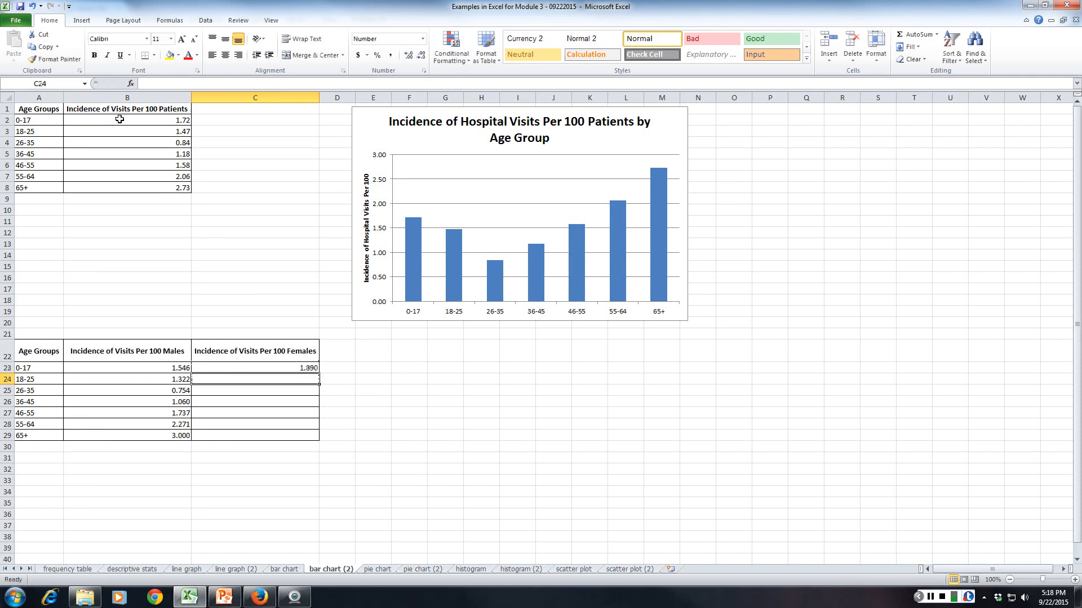
left_click(245, 368)
left_click_drag(319, 376, 317, 404)
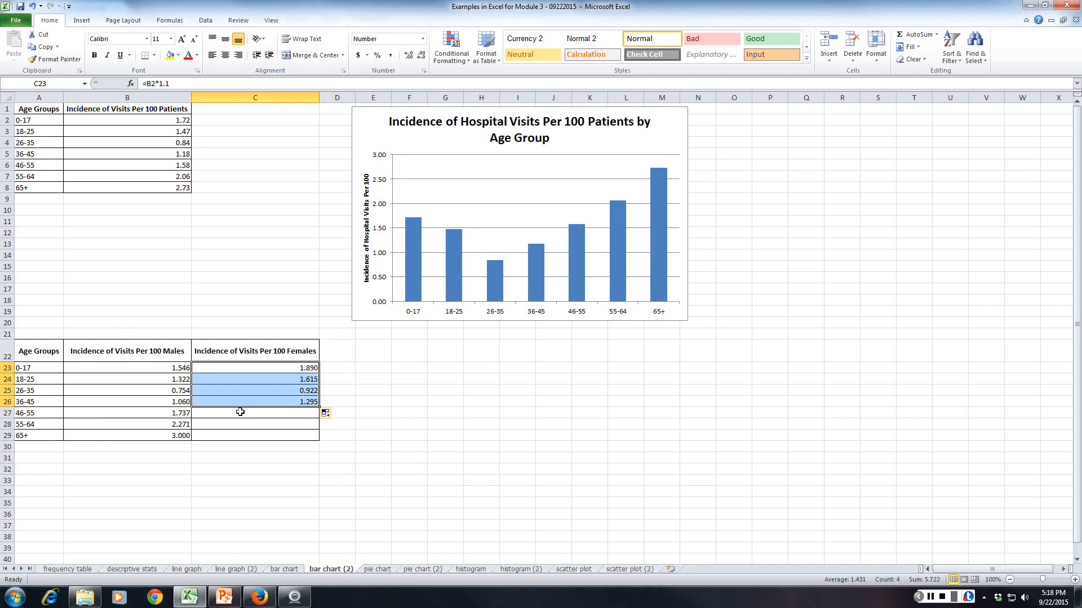
Enter =B6*0.9 in C27 for the females' incidence and fill the formula down to C29.
left_click(240, 412)
type("=")
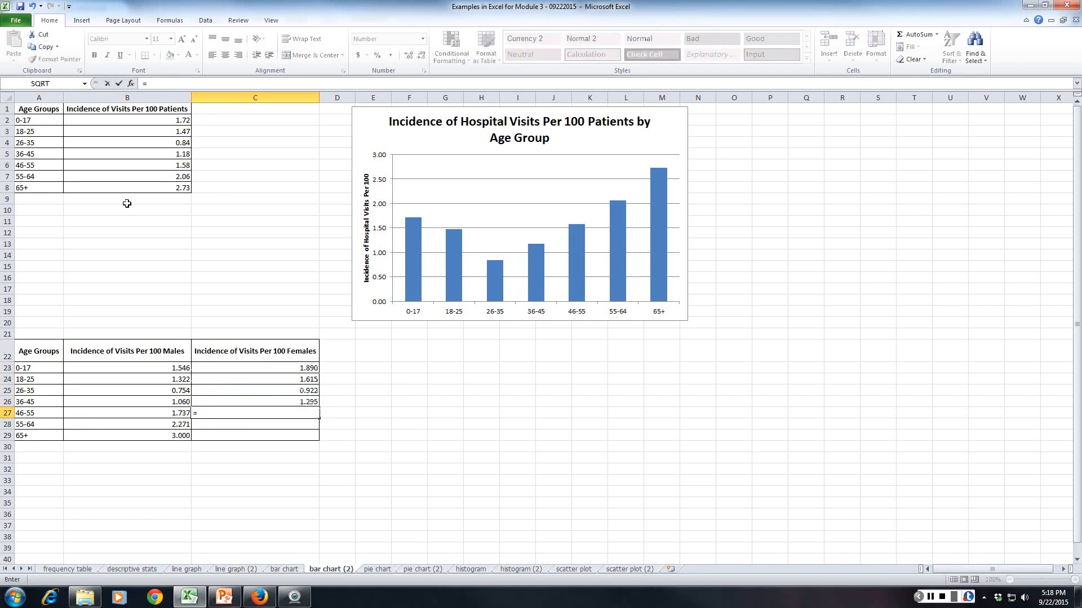
left_click(135, 166)
type("*0.9")
key("Return")
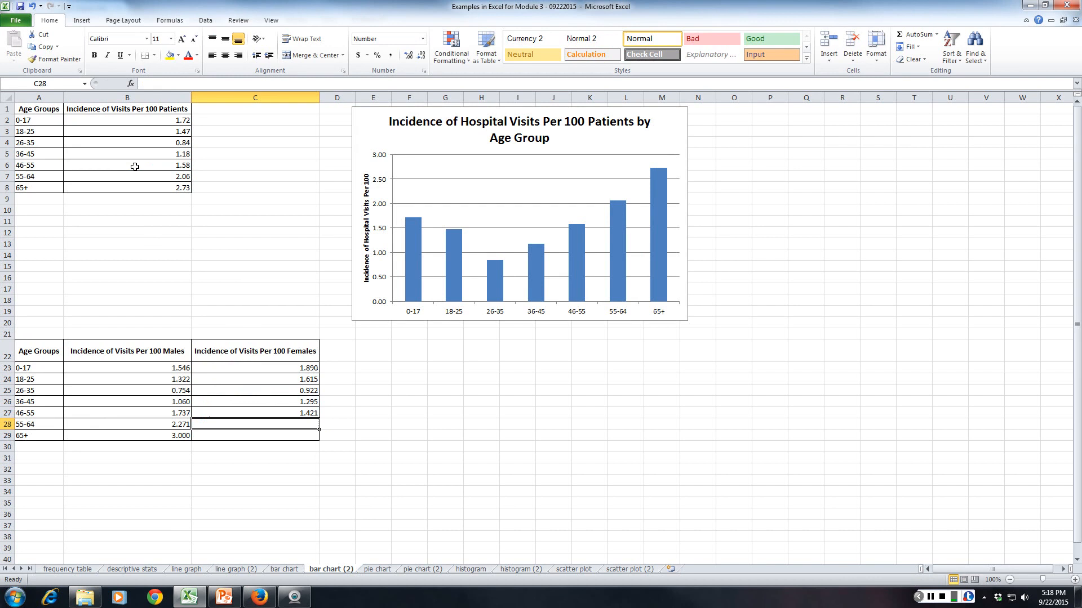
left_click(227, 415)
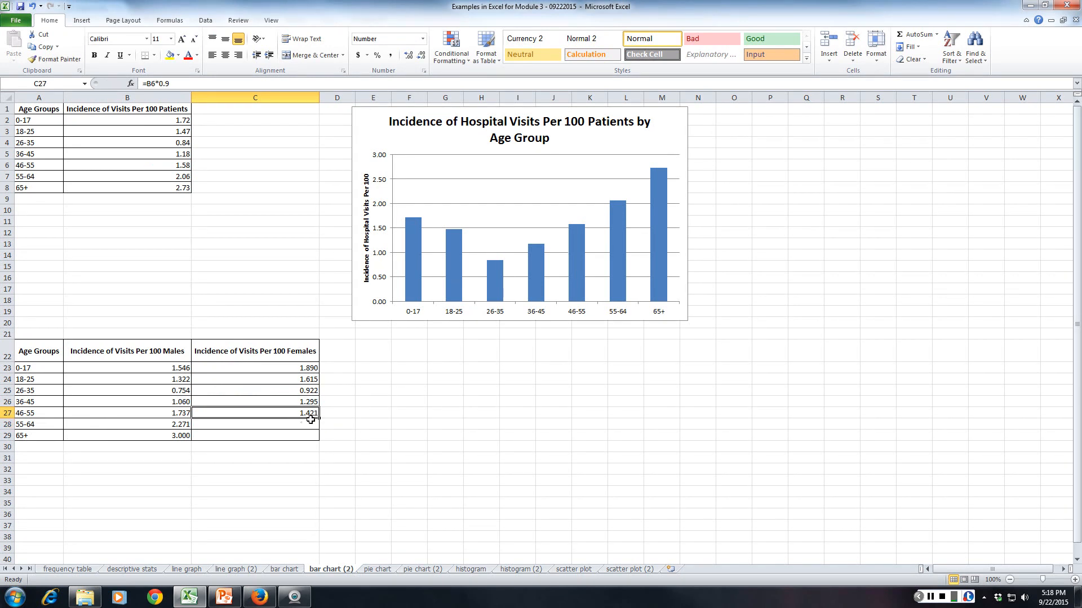
left_click_drag(319, 419, 319, 436)
left_click(481, 435)
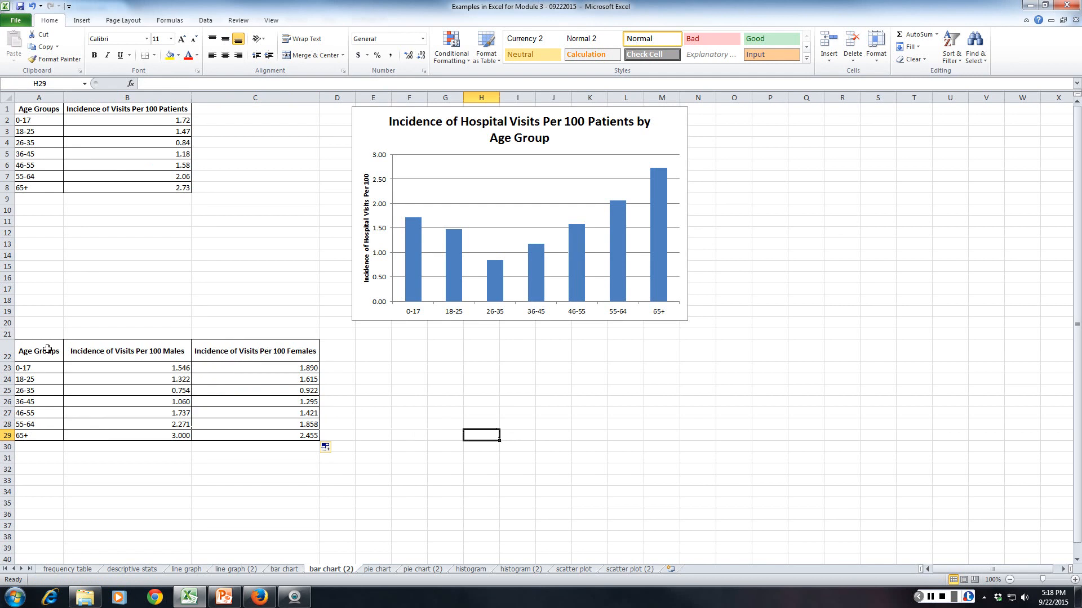
Insert a 2-D clustered column chart from the male/female table A22:C29 and place it below the first chart.
left_click_drag(47, 349, 266, 432)
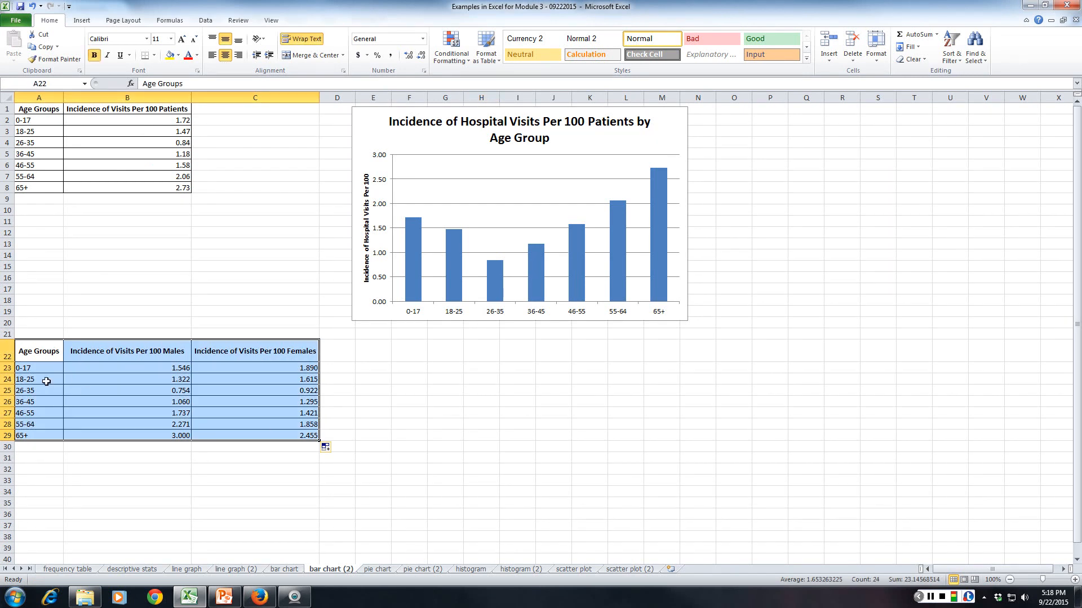
left_click(81, 20)
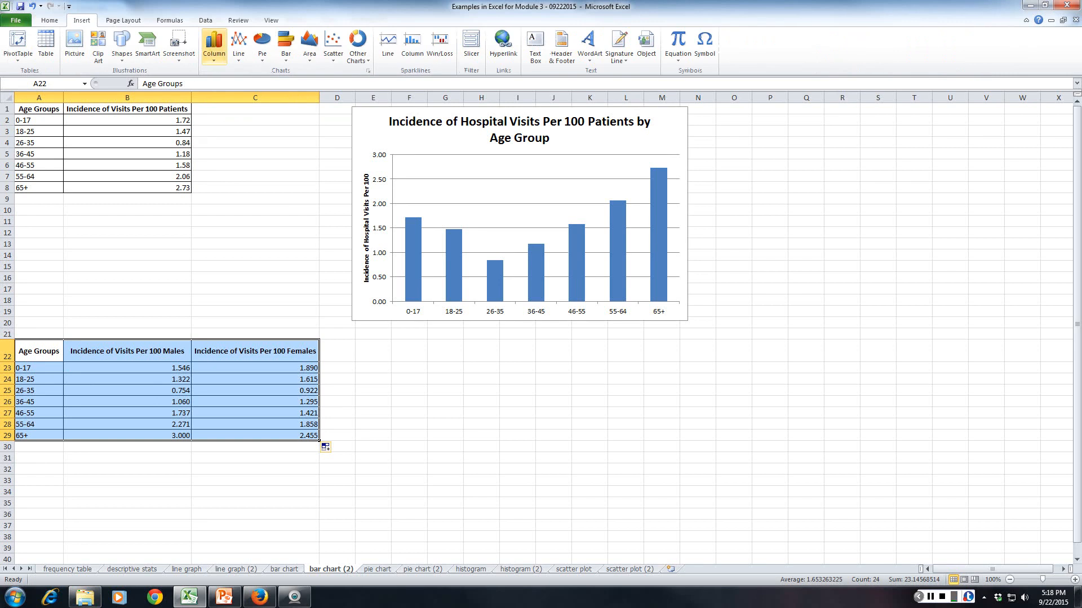
left_click(213, 45)
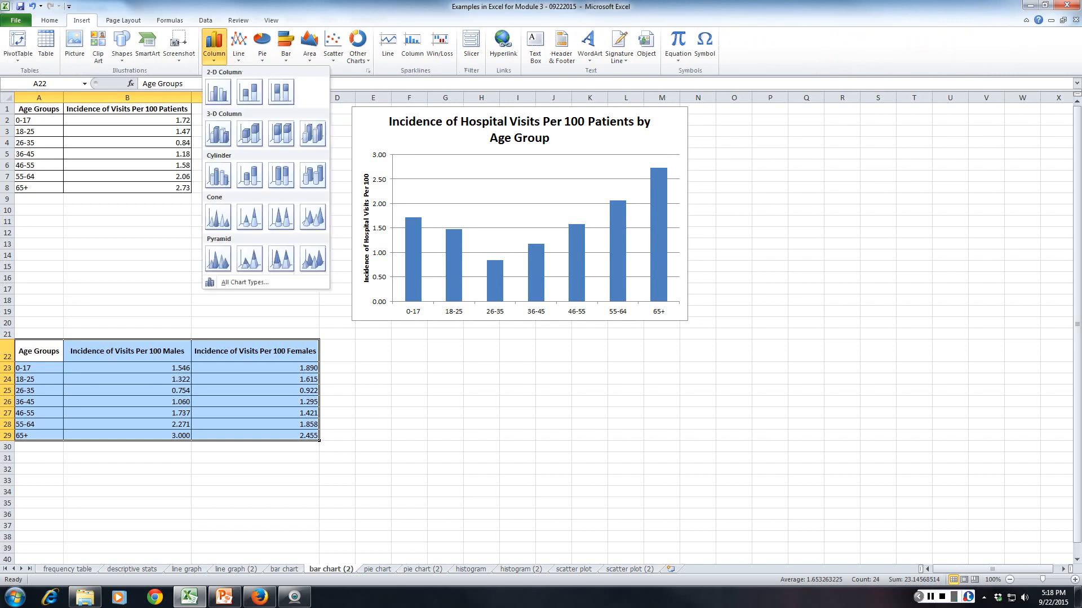
left_click(218, 91)
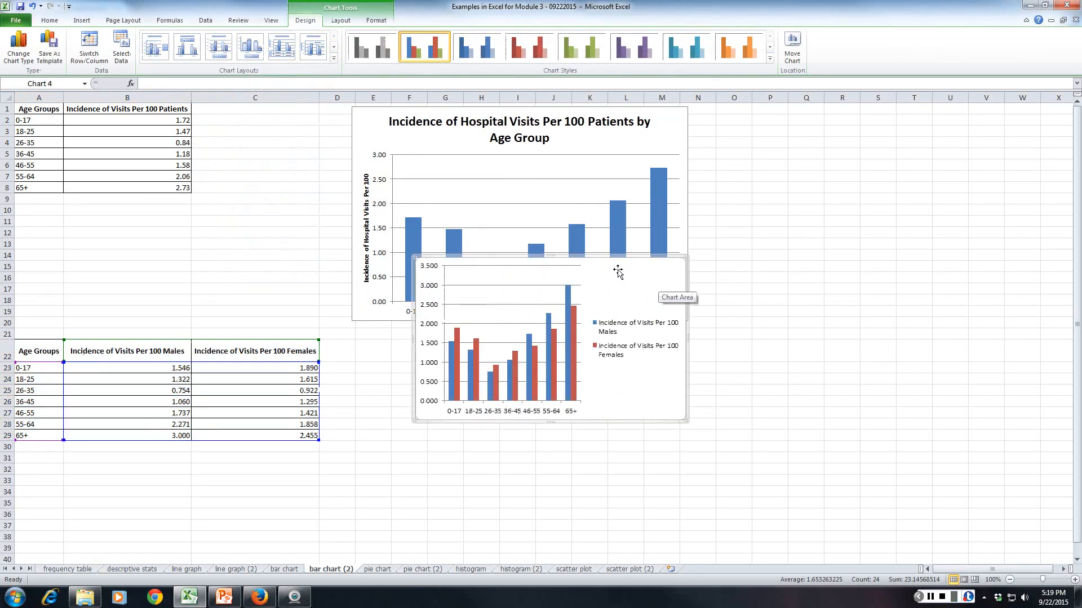
left_click_drag(616, 260, 601, 340)
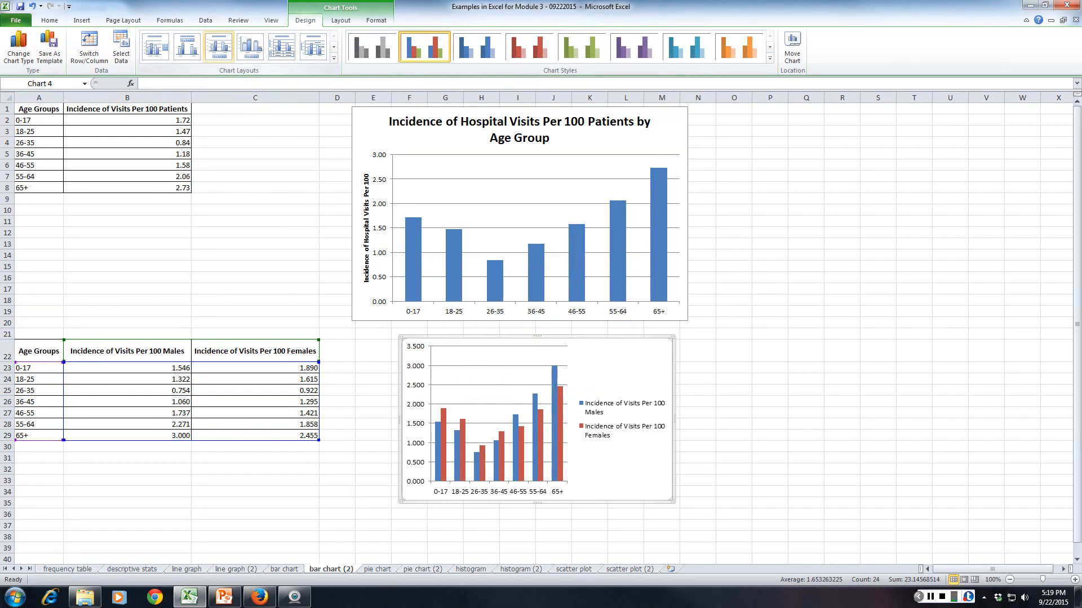
Compare preset layouts for the gender chart and apply Layout 3, with a title above and the legend below.
left_click(219, 46)
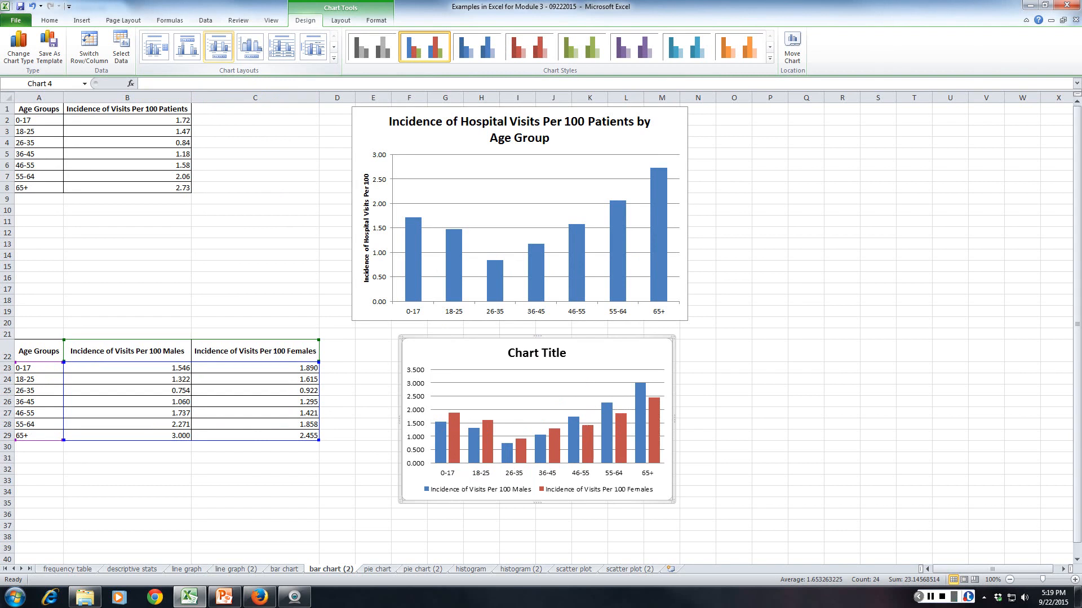
left_click(187, 46)
left_click(218, 46)
left_click(250, 46)
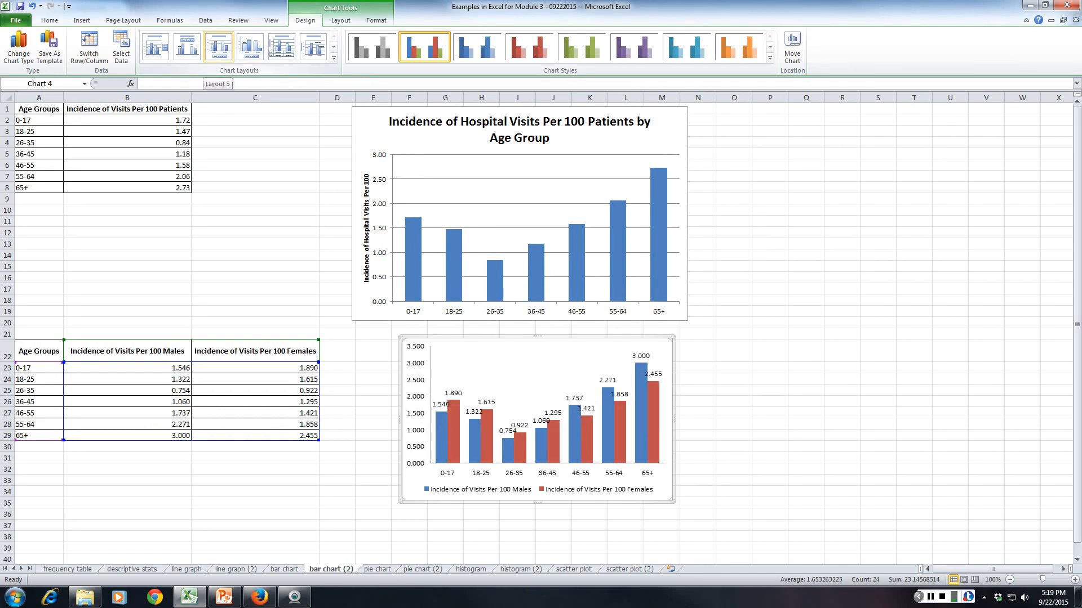
left_click(219, 47)
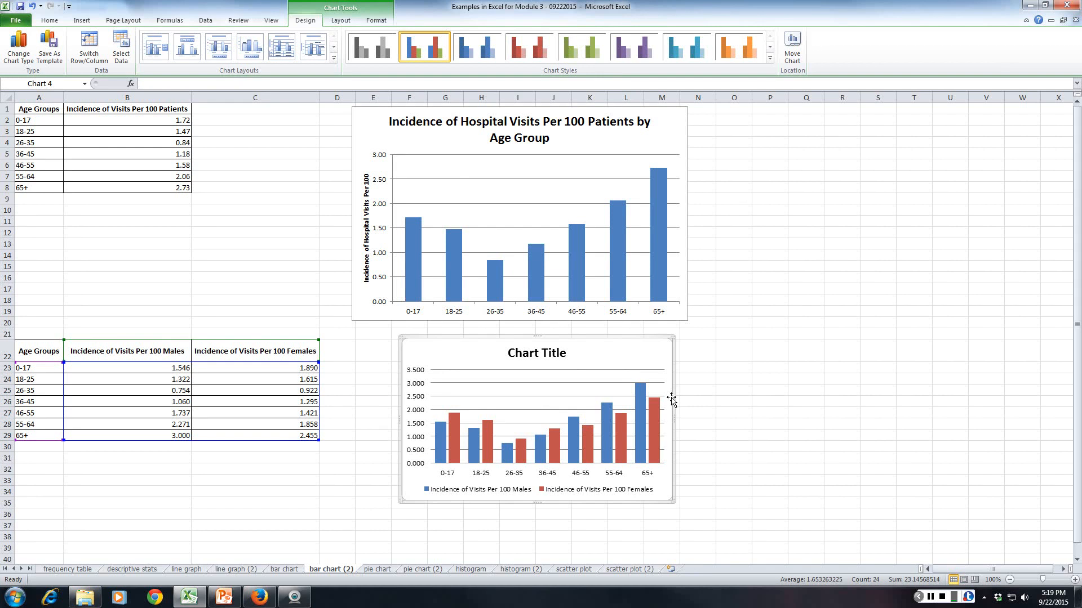
Change the gender chart's title to "Incidence of Hospital Visits Per 100 Patients by Age Group and Gender".
left_click(566, 355)
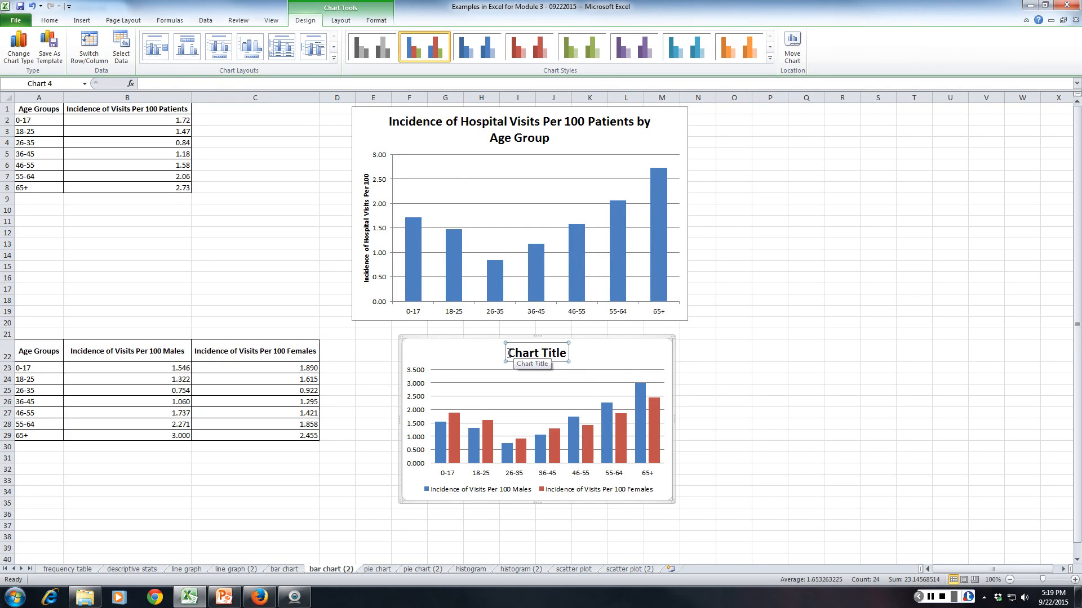
left_click_drag(509, 354, 573, 349)
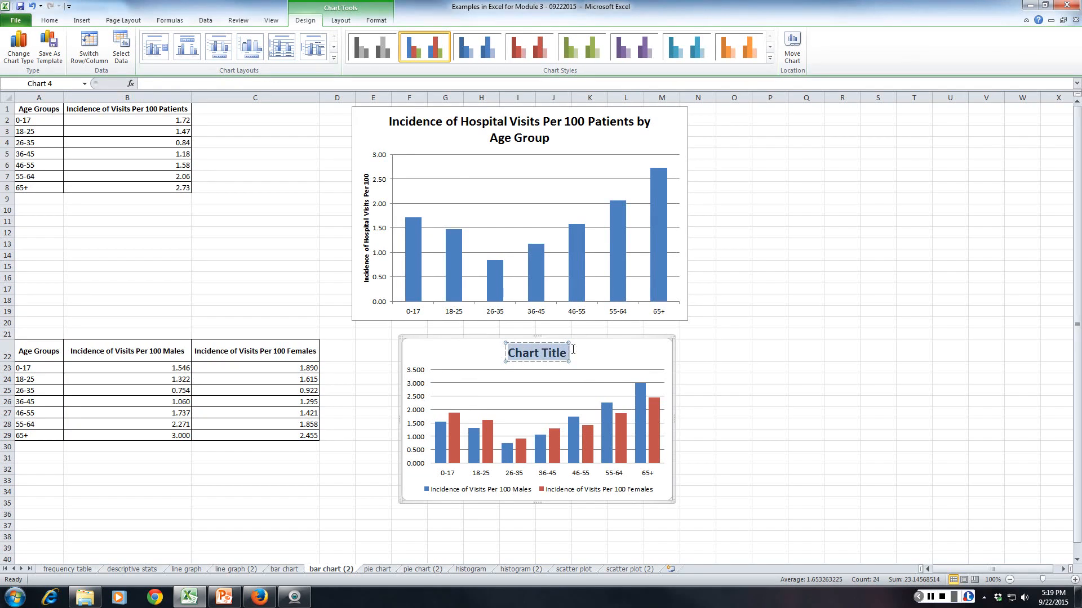
type("Inciden")
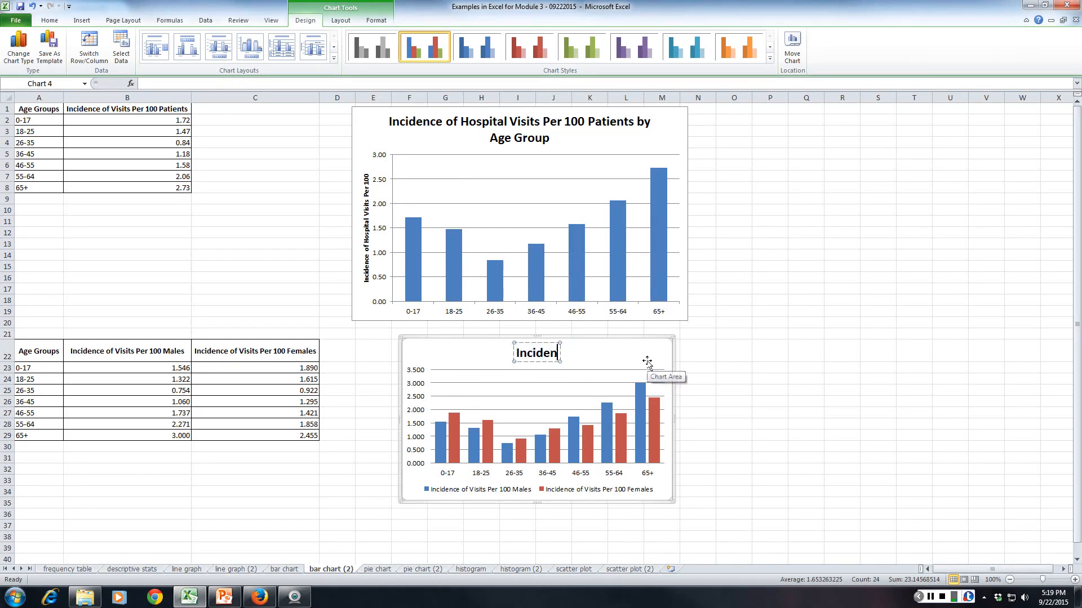
type("ce of Hospit")
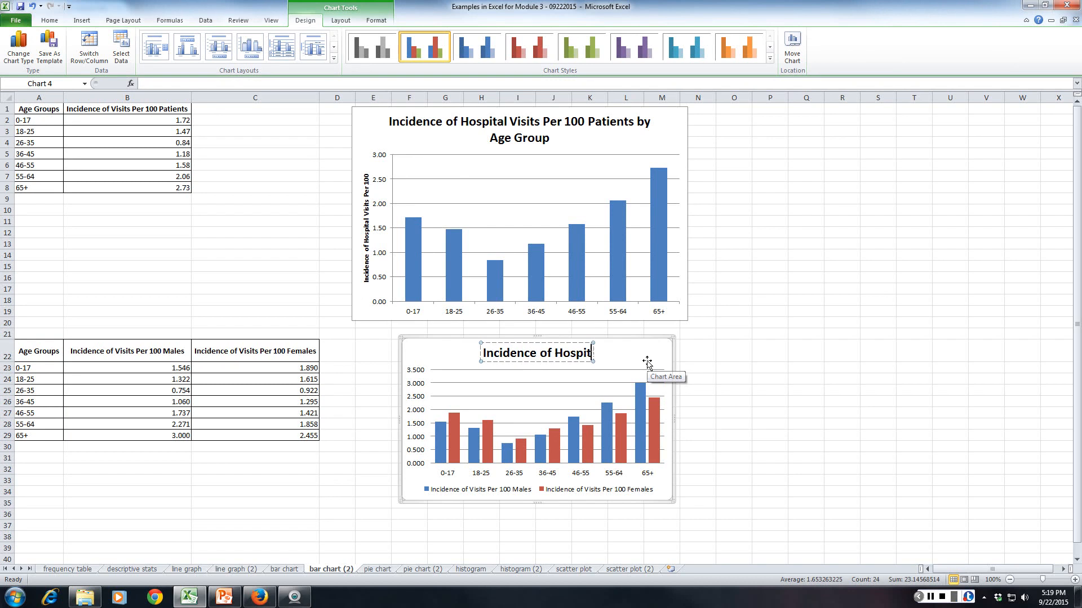
type("al Visi")
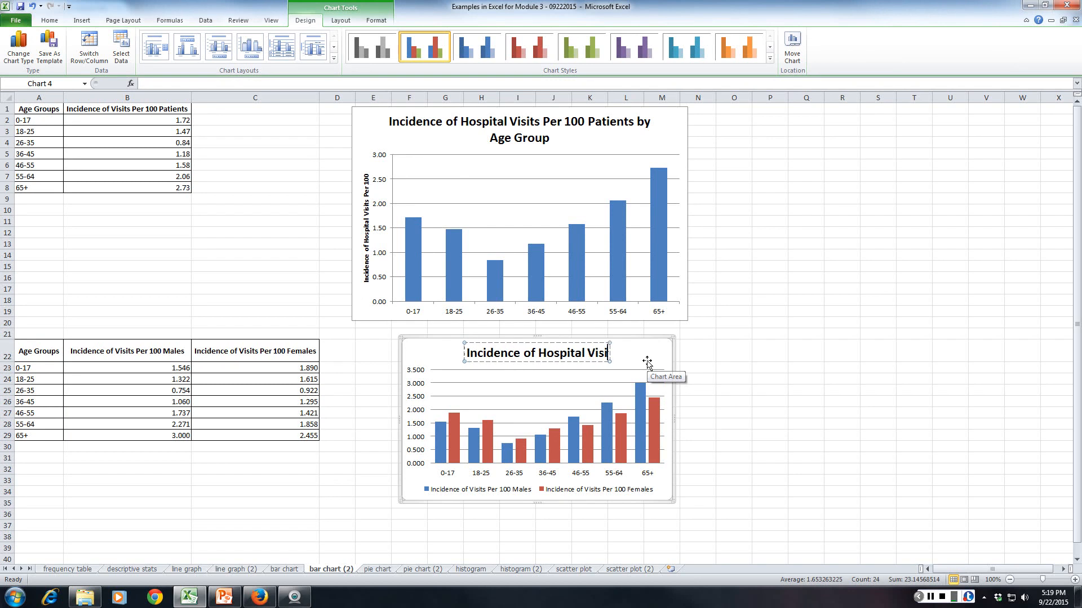
type("ts Per 10")
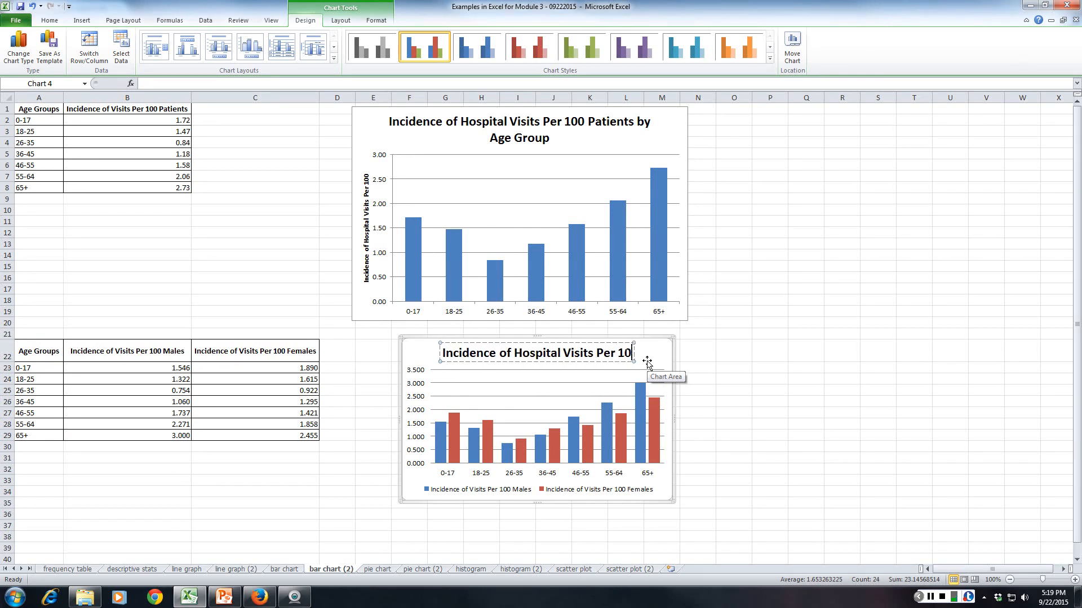
type("0 Pa")
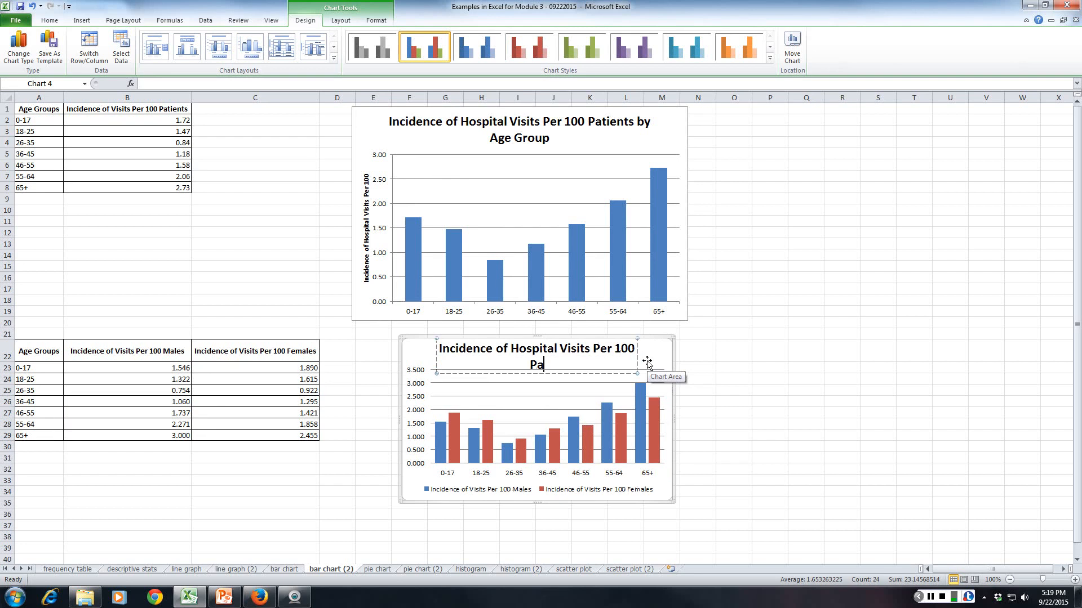
type("tients by Age G")
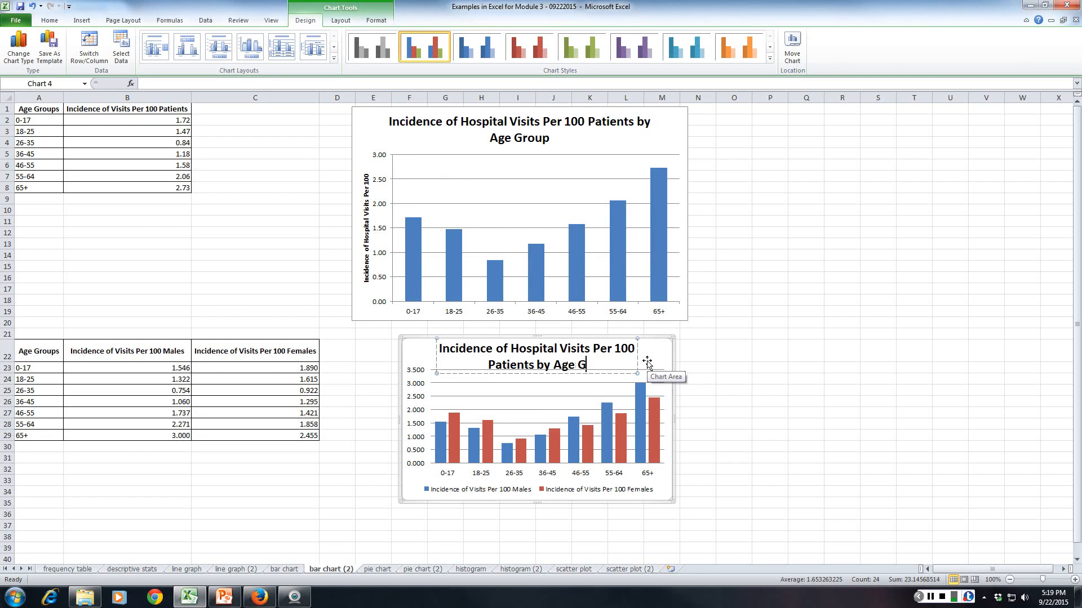
type("roup and G")
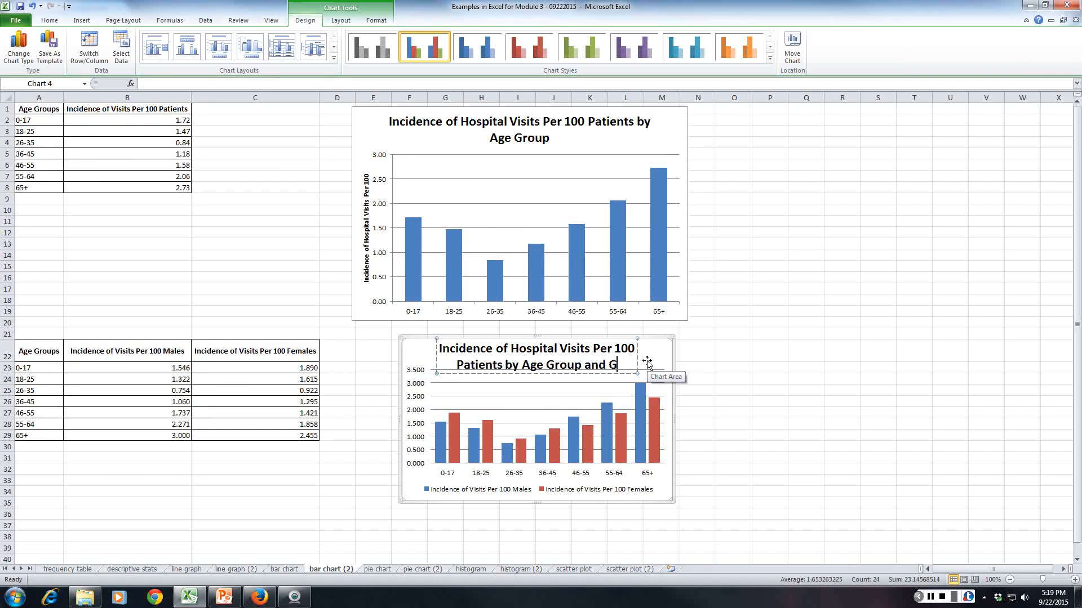
type("ender")
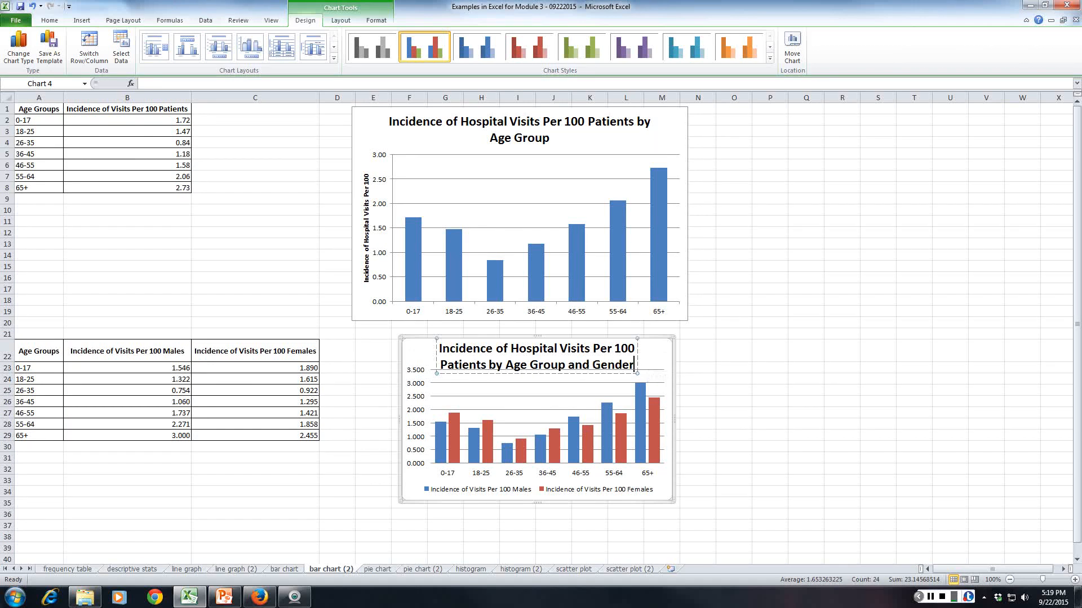
left_click(647, 367)
Align the gender chart's left edge beneath the first chart and enlarge it to extend to about column P, row 39.
left_click_drag(434, 339, 374, 328)
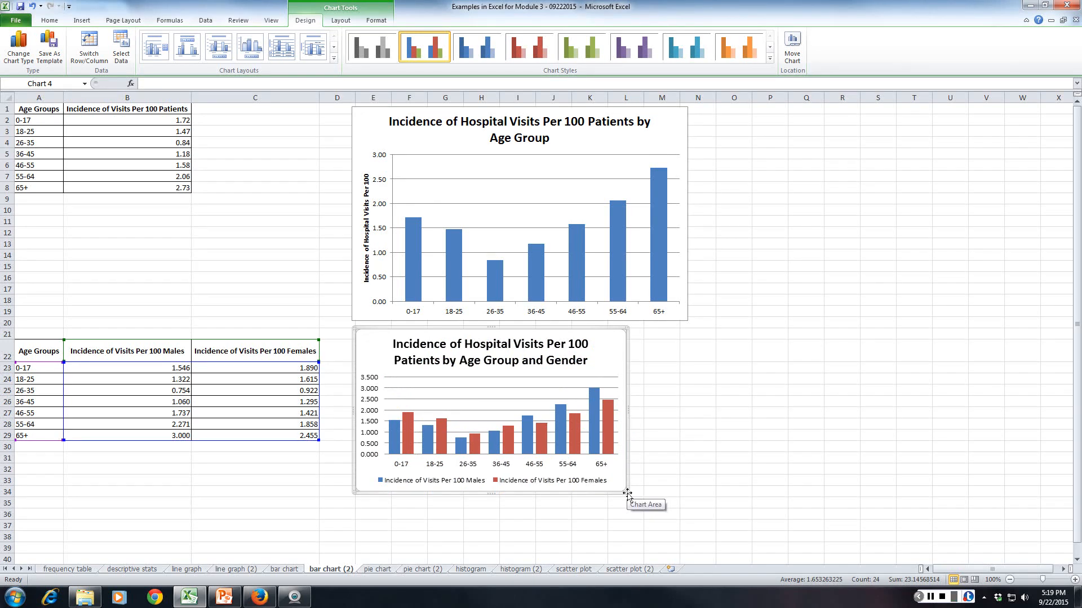
left_click_drag(627, 494, 771, 557)
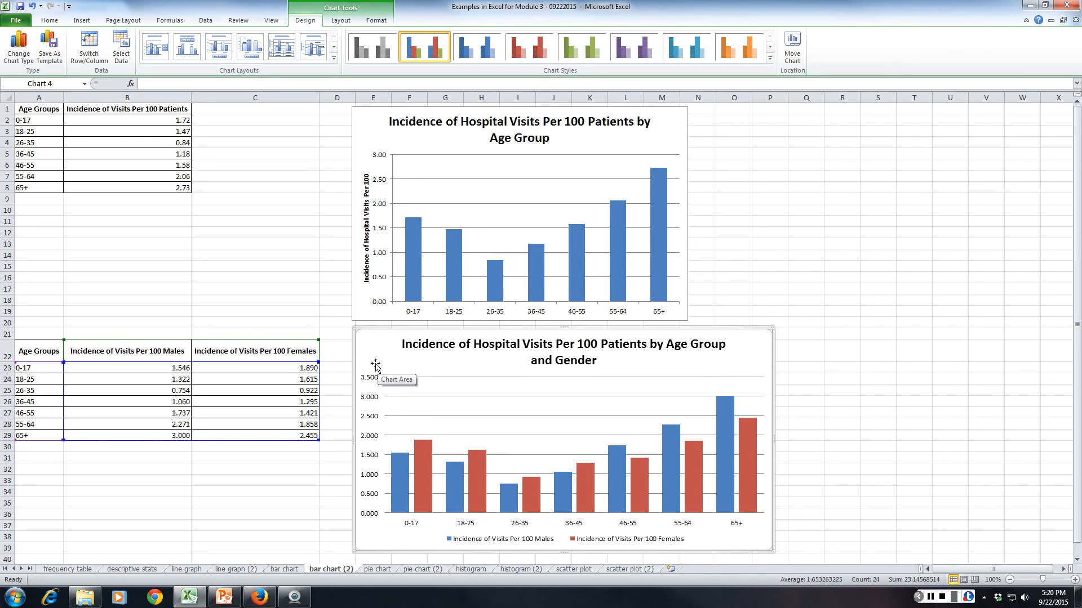
left_click(286, 481)
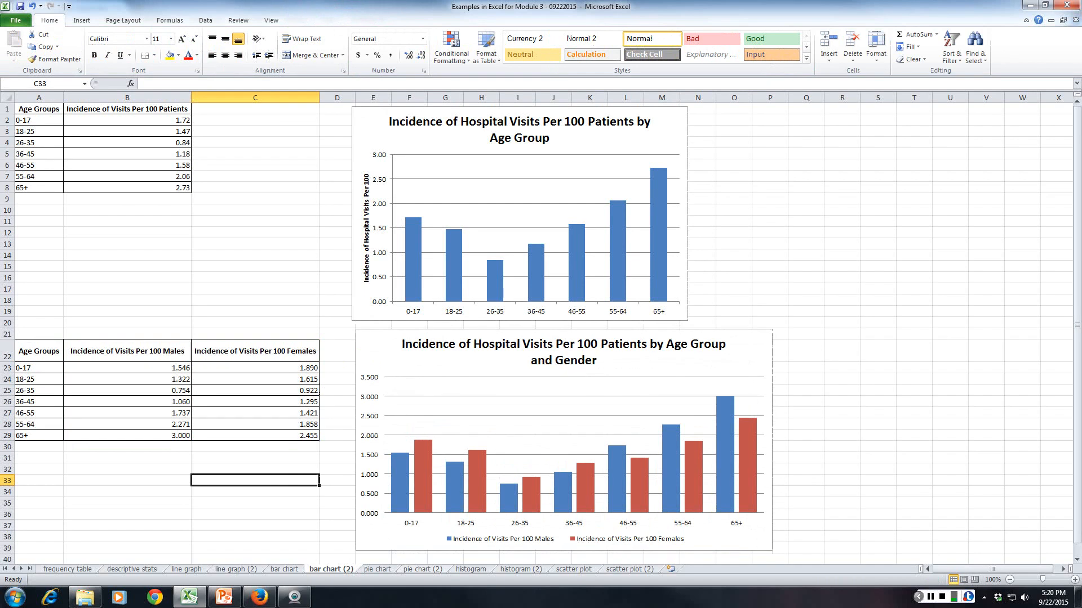
Copy the Percentage (of Total Visits) figures F4:F10 from the frequency table sheet and paste them as values from B2 on pie chart (2).
key("ctrl+Page_Down")
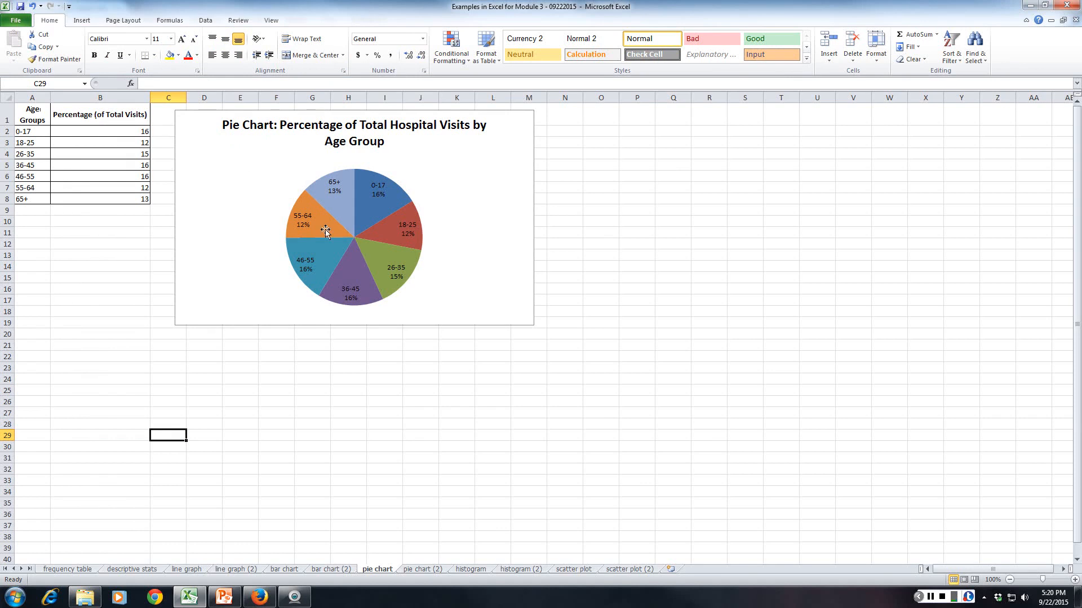
left_click(423, 569)
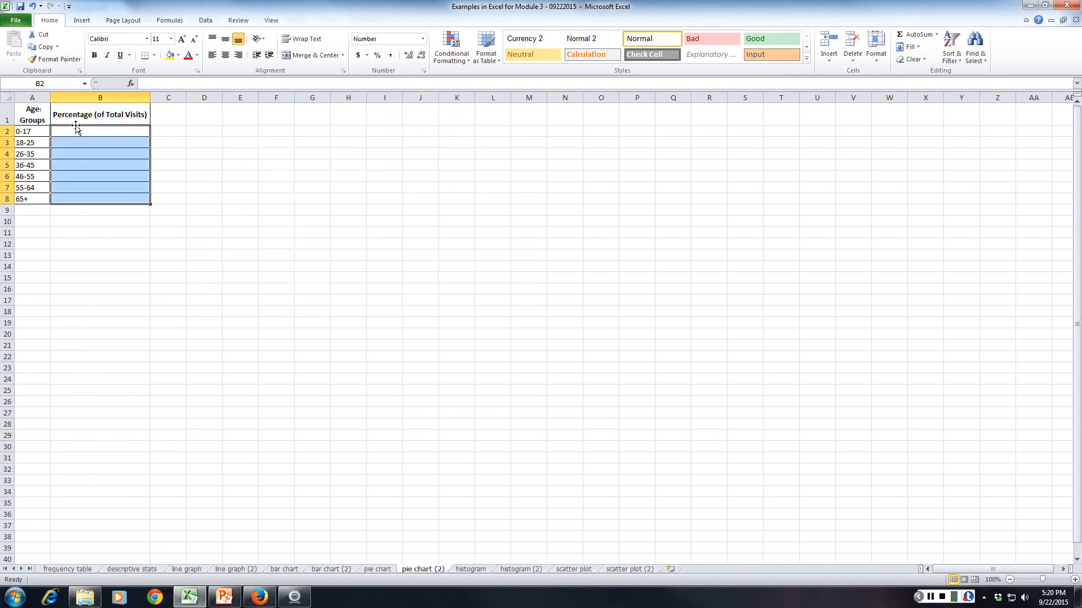
left_click(84, 300)
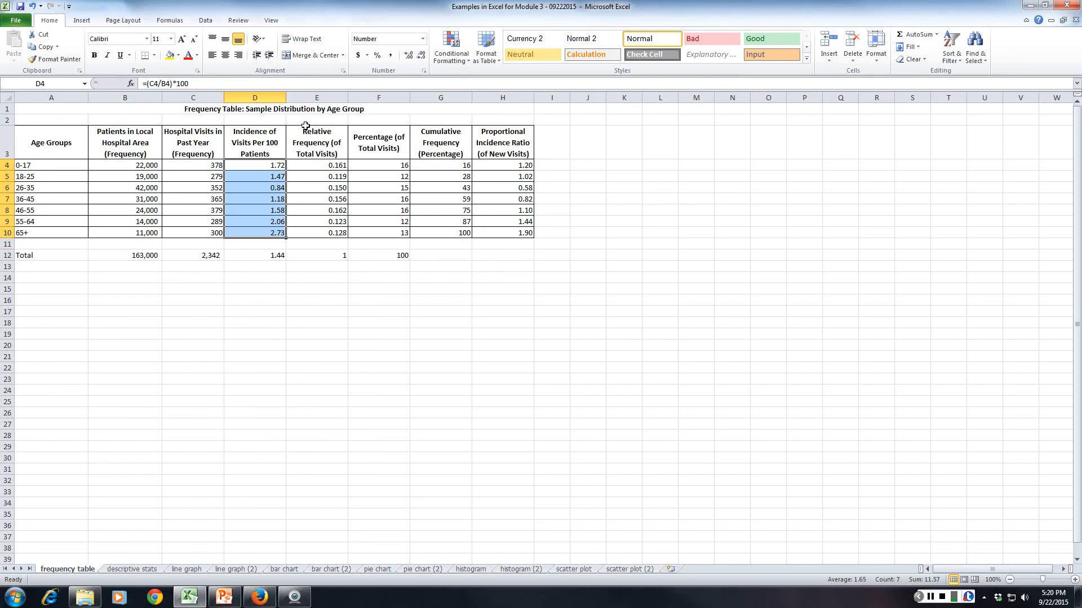
key("ctrl+c")
left_click(375, 165)
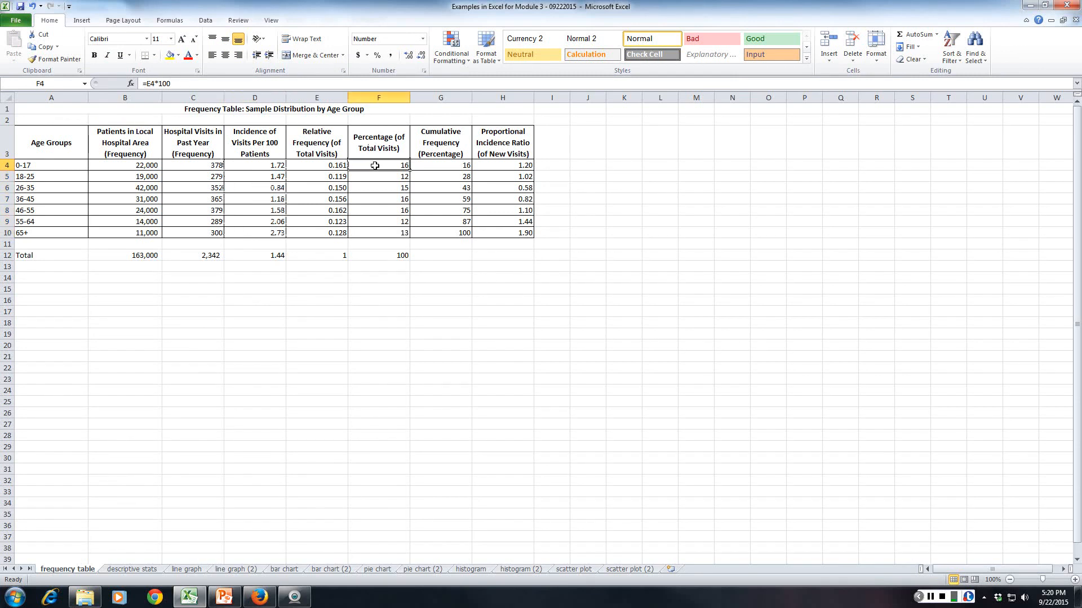
left_click_drag(375, 165, 383, 229)
key("ctrl+c")
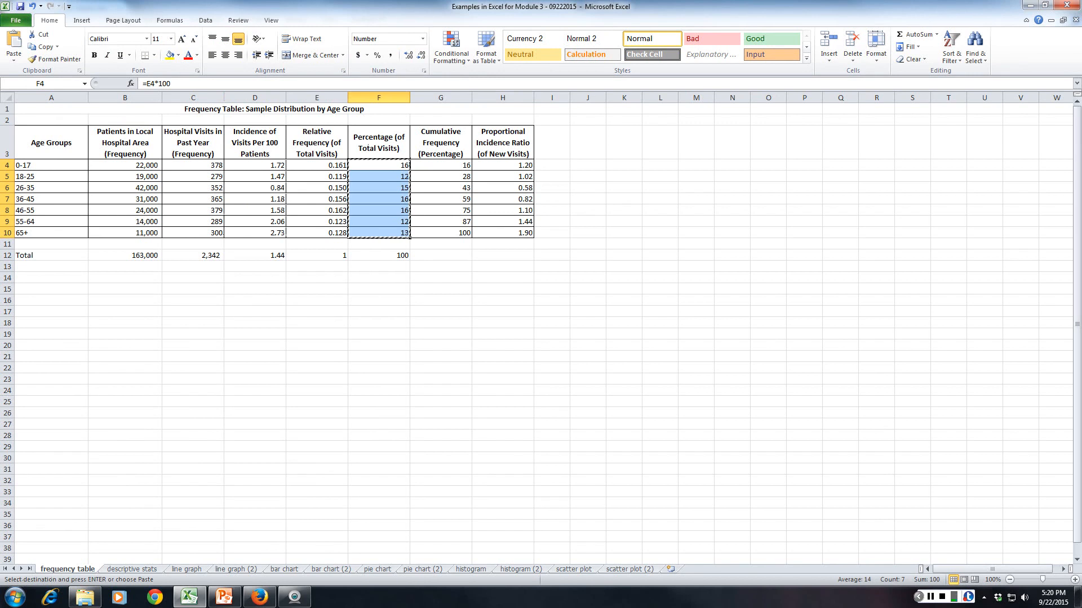
left_click(423, 569)
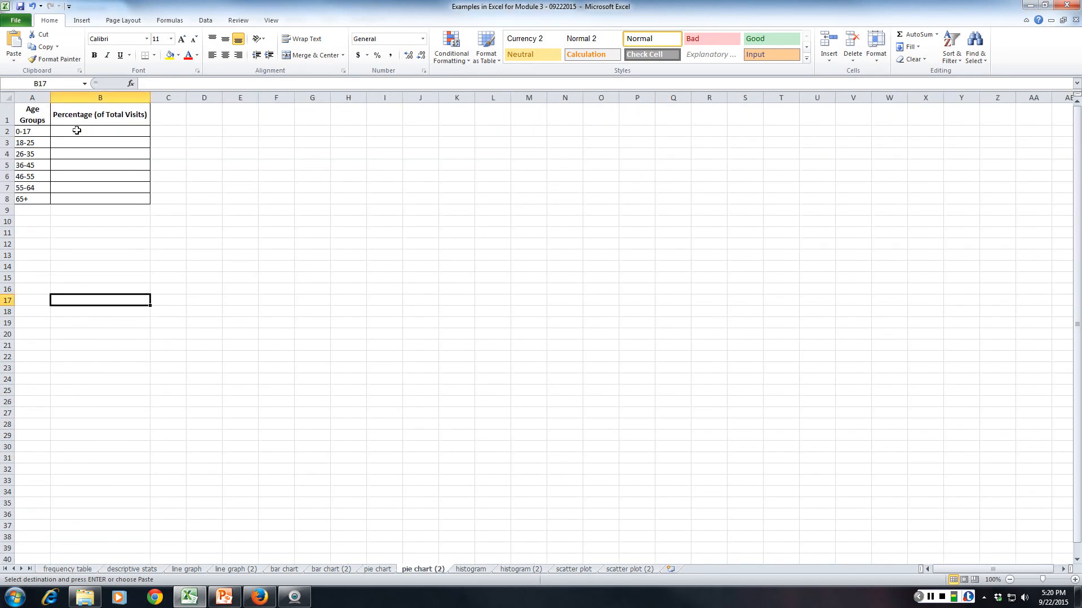
left_click(80, 130)
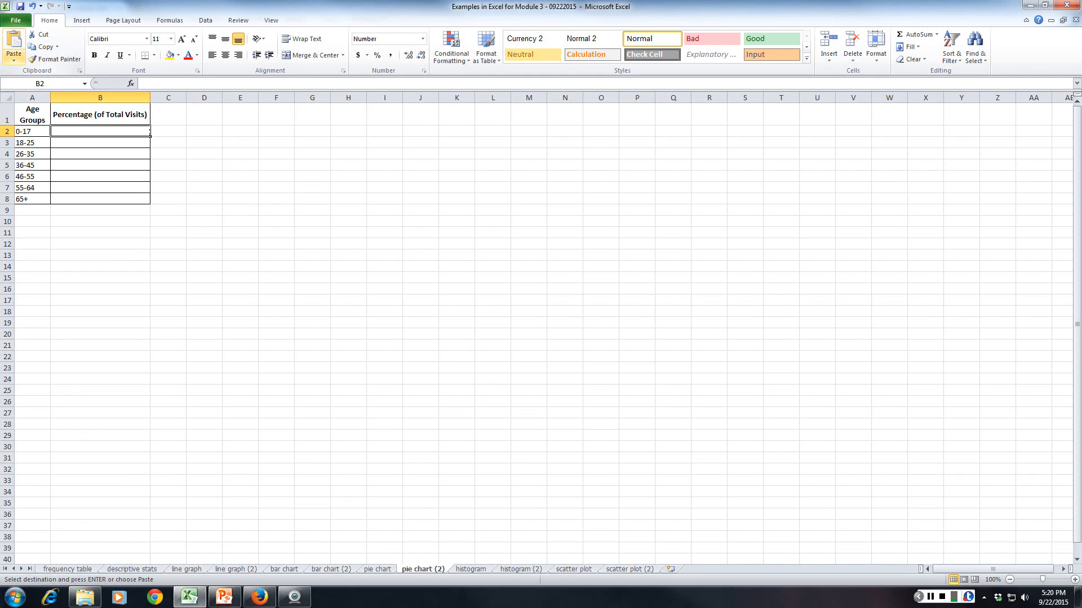
left_click(14, 56)
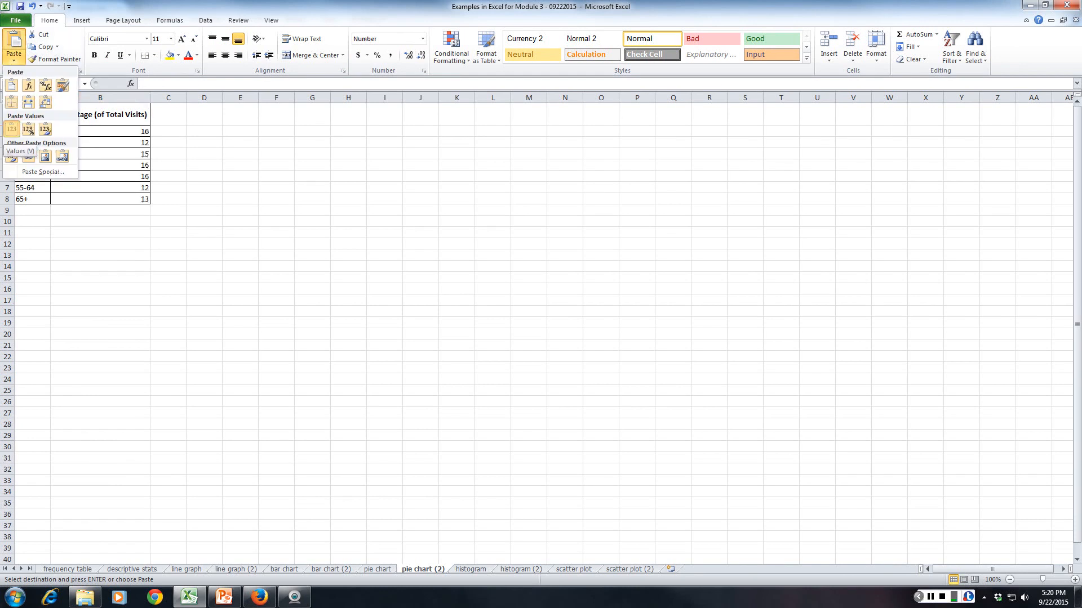
left_click(12, 129)
left_click(277, 177)
Insert a 2-D pie chart from the age group percentage table A1:B8.
left_click_drag(33, 115, 100, 200)
left_click(81, 20)
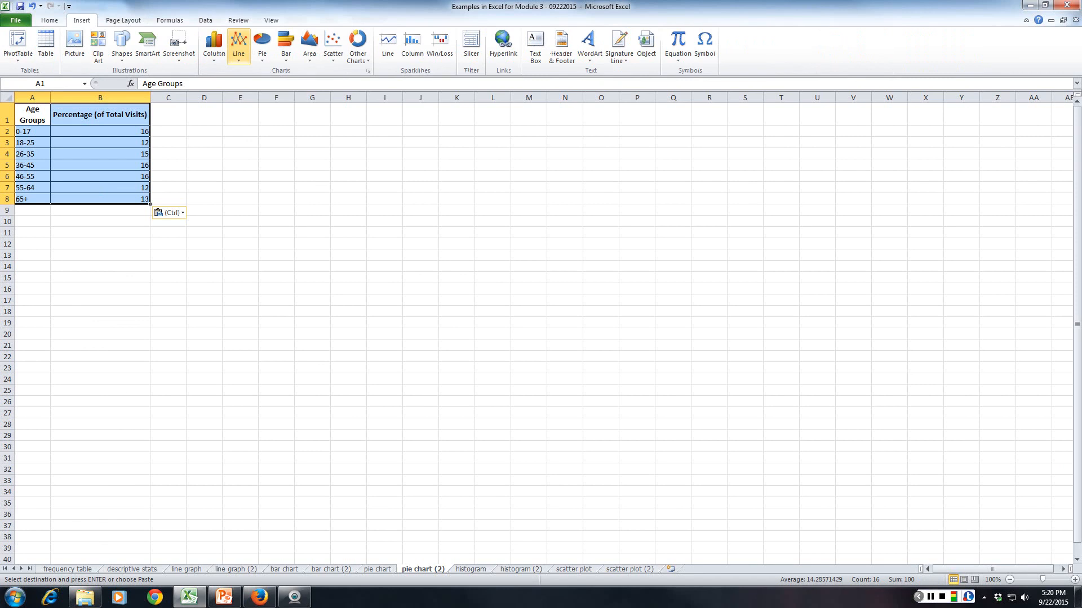
left_click(262, 45)
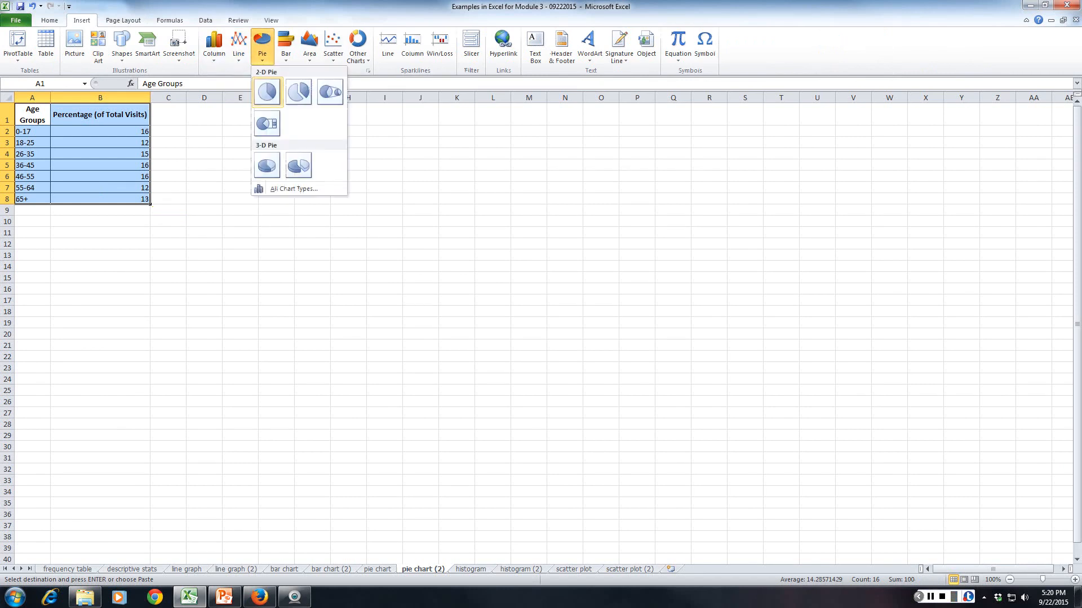
left_click(266, 91)
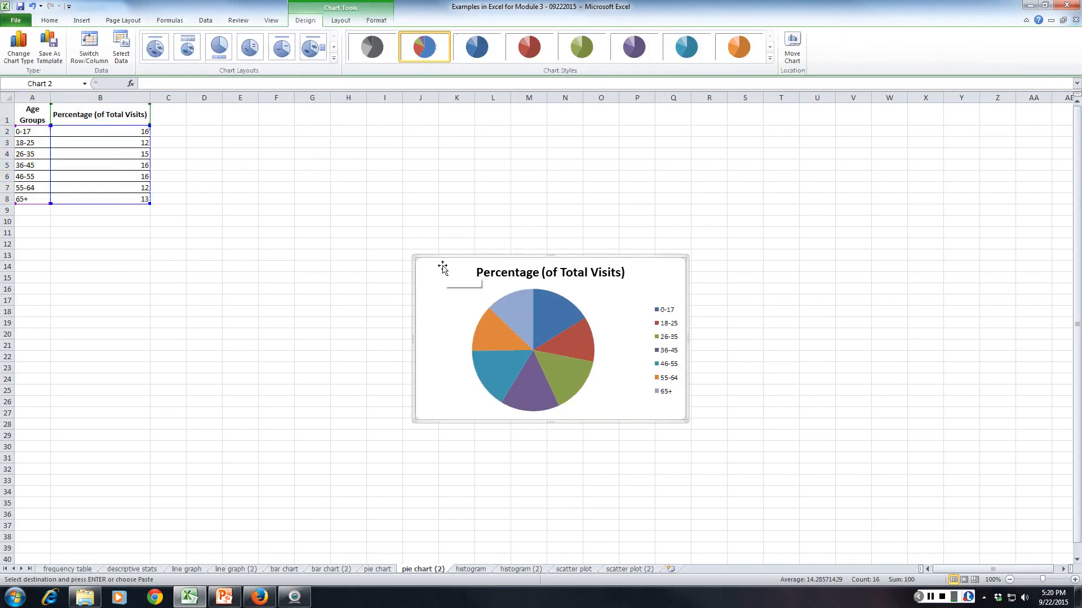
Enlarge the pie chart, place it beside the table down to about row 19, and apply the preset layout with age group and percentage slice labels.
left_click_drag(443, 268, 253, 148)
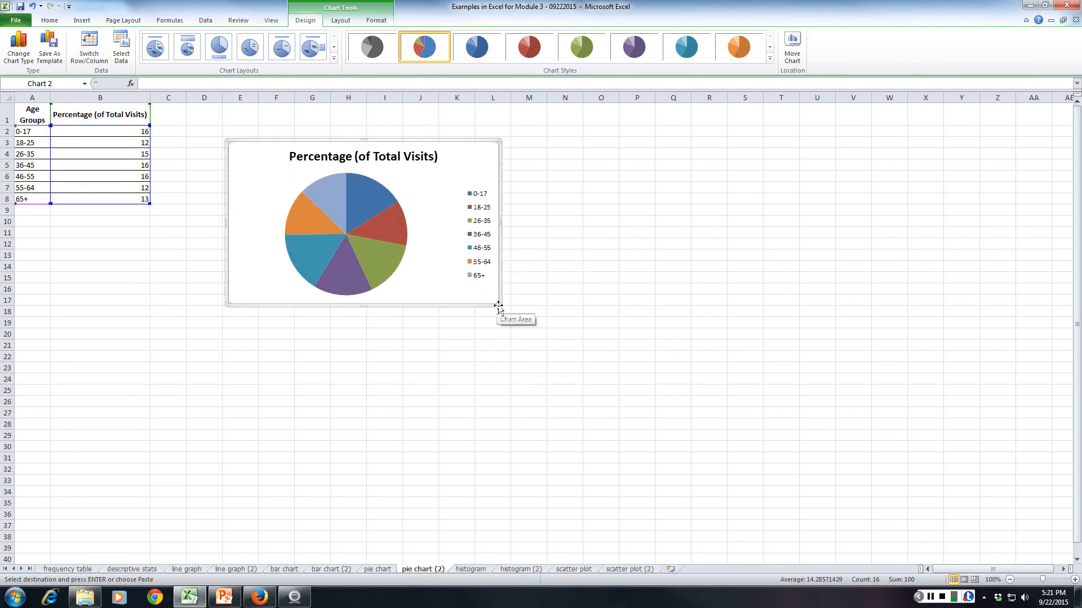
left_click_drag(498, 304, 542, 354)
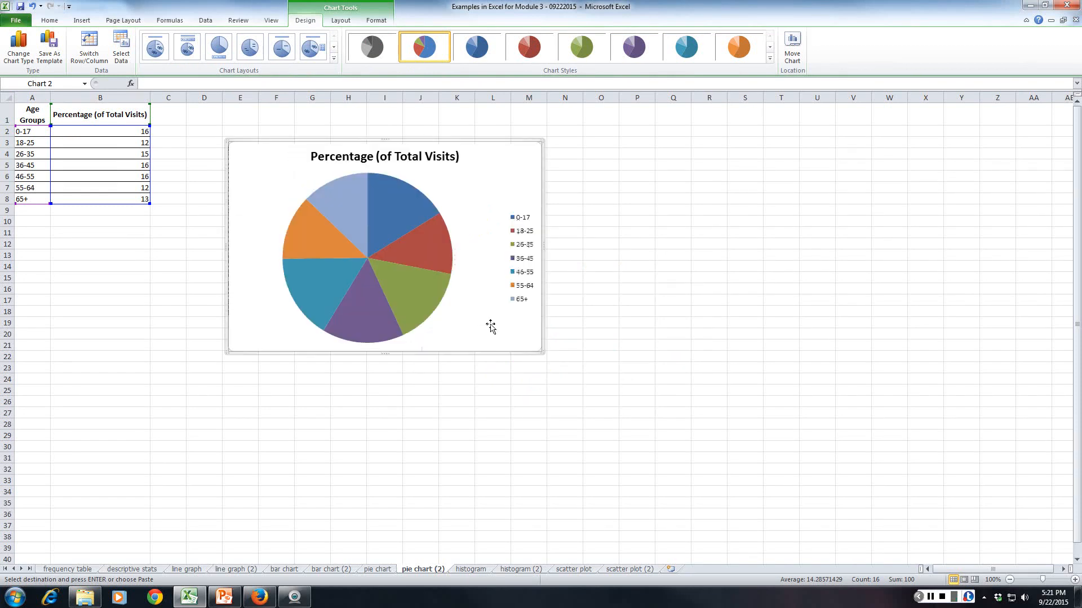
left_click_drag(261, 145, 215, 120)
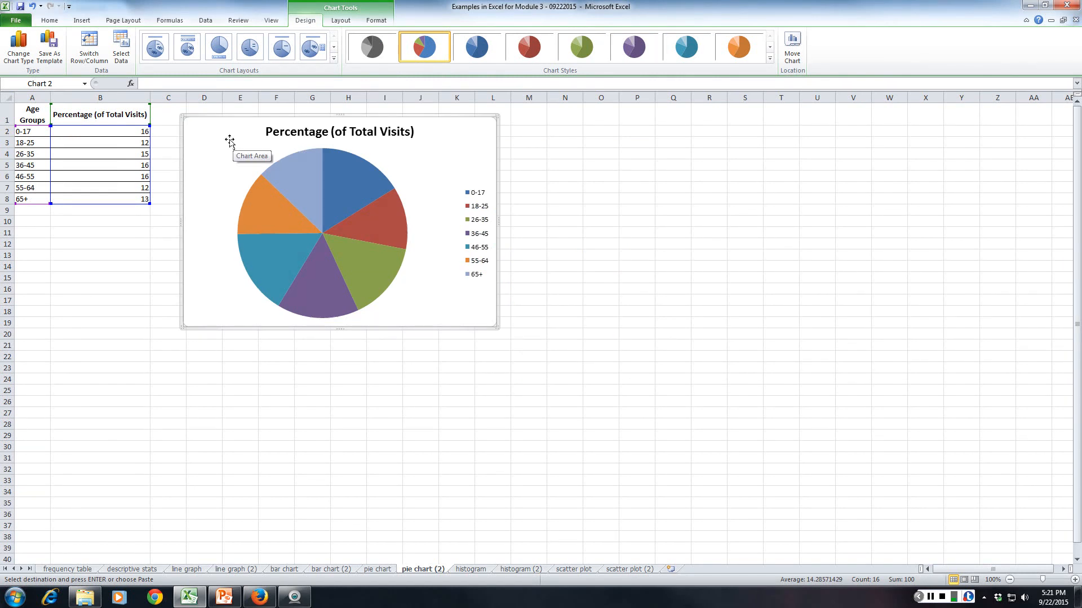
left_click(155, 47)
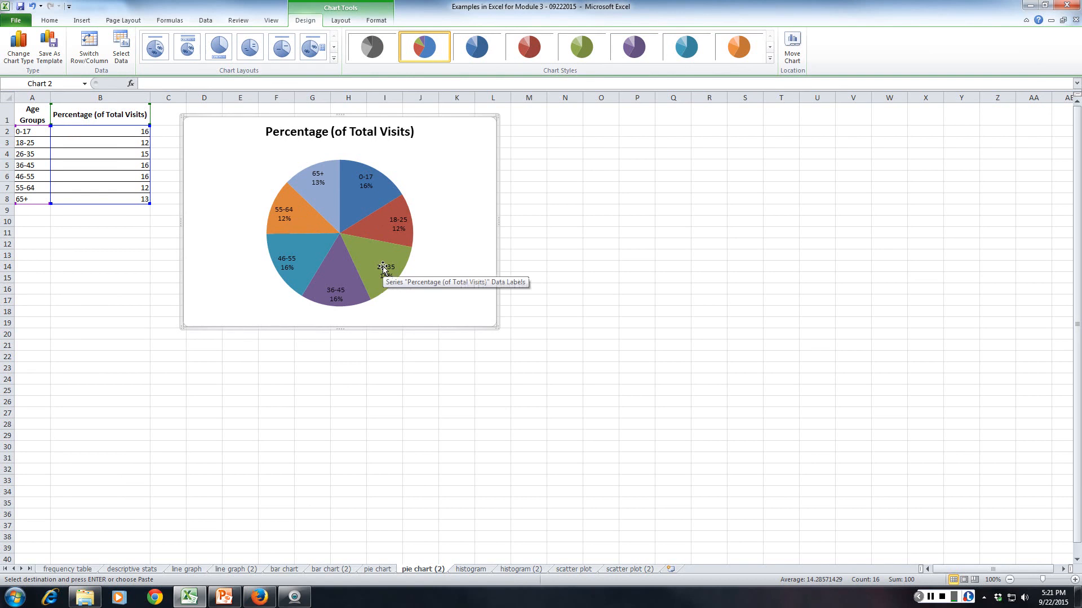
Change the pie chart's title to "Percentage of Total Hospital Visits by Age Group" and deselect the chart.
left_click(335, 131)
left_click(335, 132)
key("BackSpace")
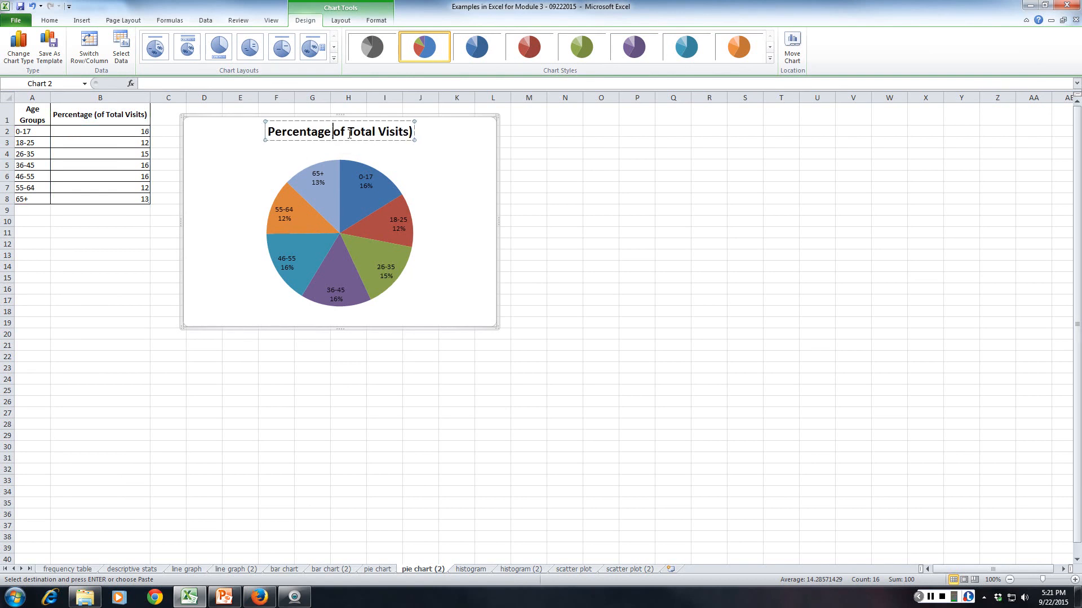
left_click(378, 133)
type("H")
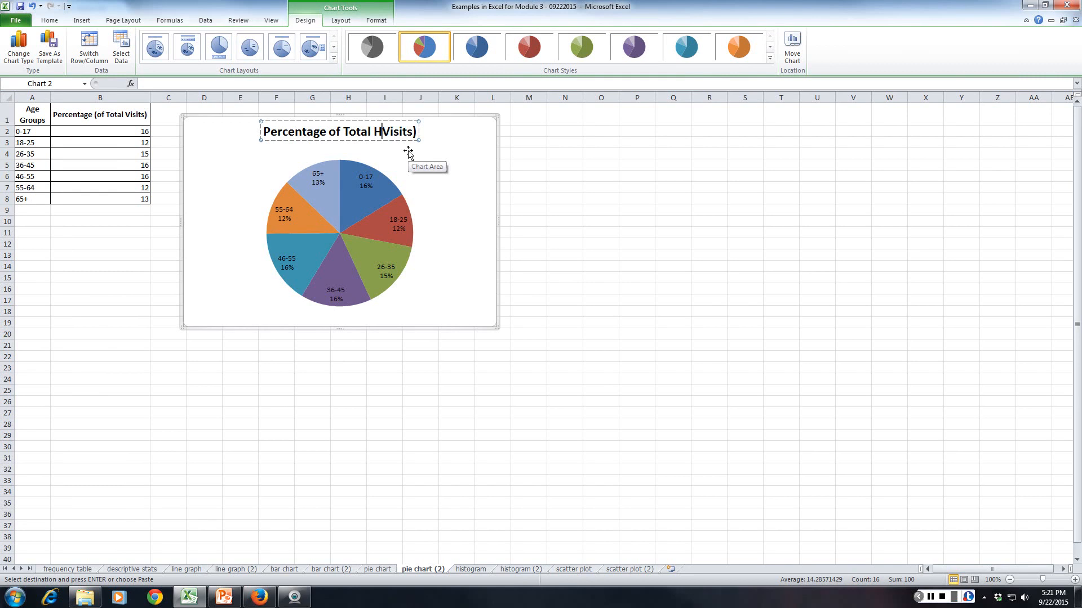
type("ospital")
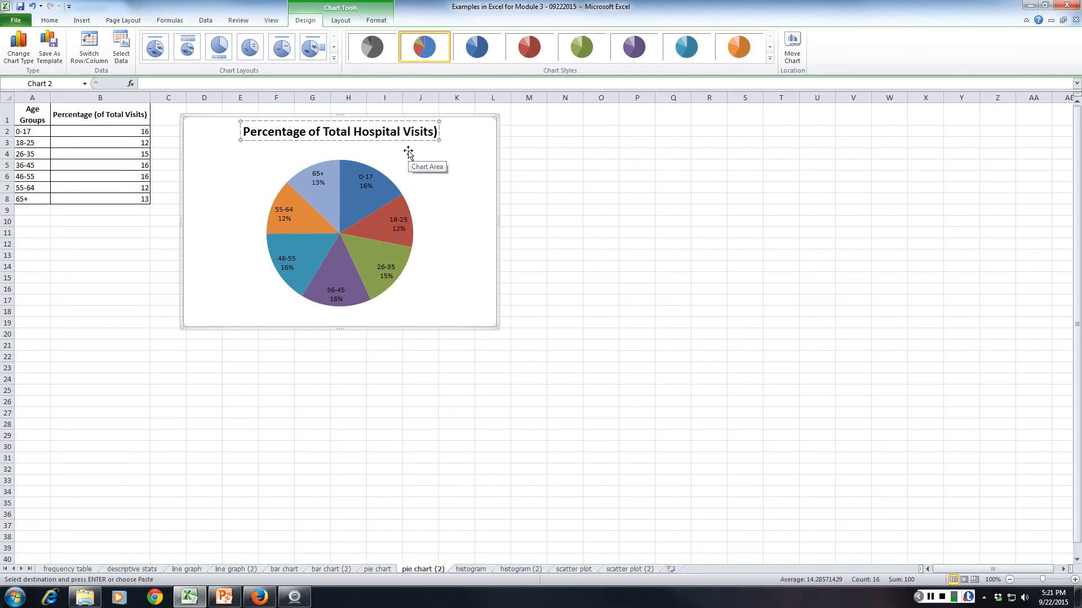
left_click(437, 131)
key("BackSpace")
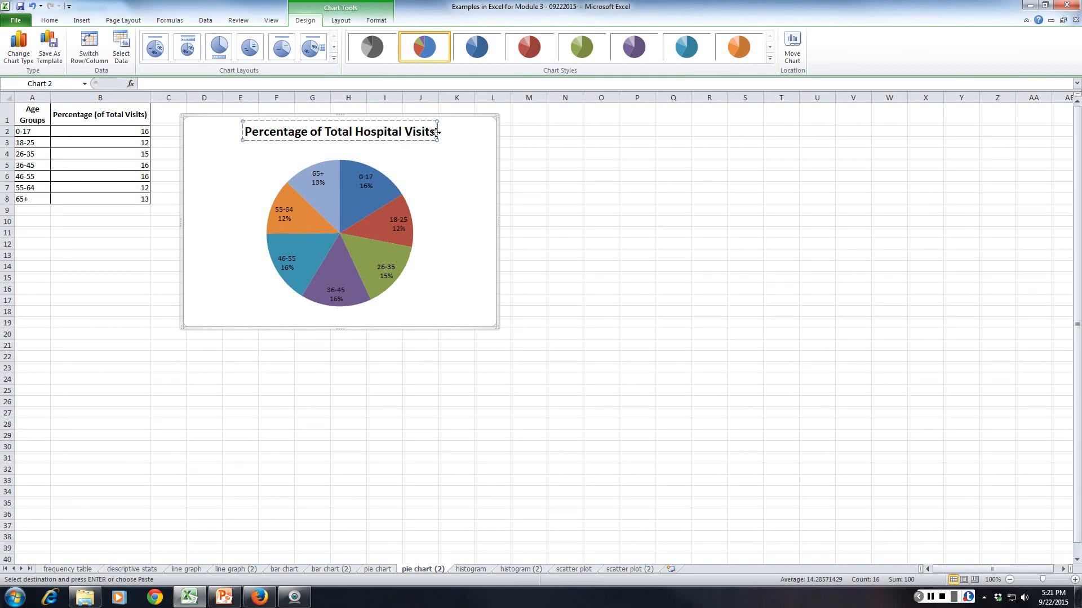
type("by Age Group")
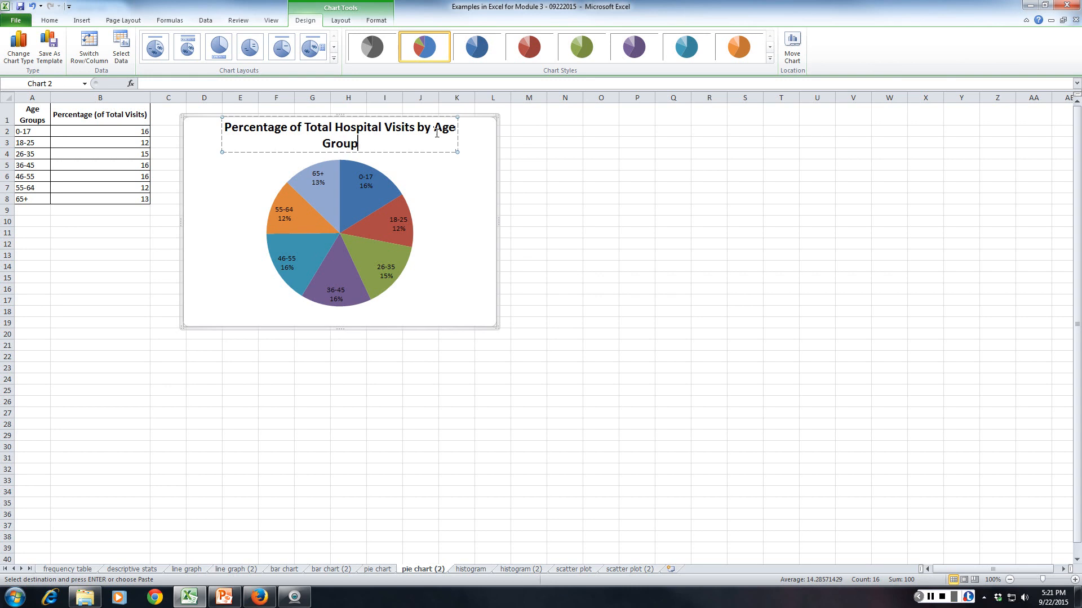
left_click(497, 210)
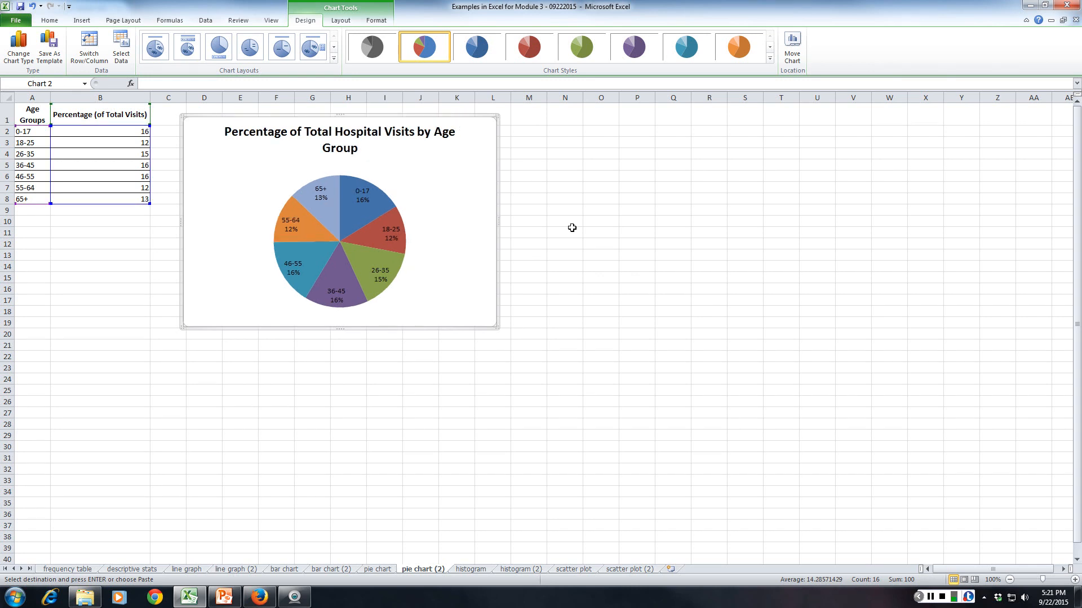
left_click(118, 321)
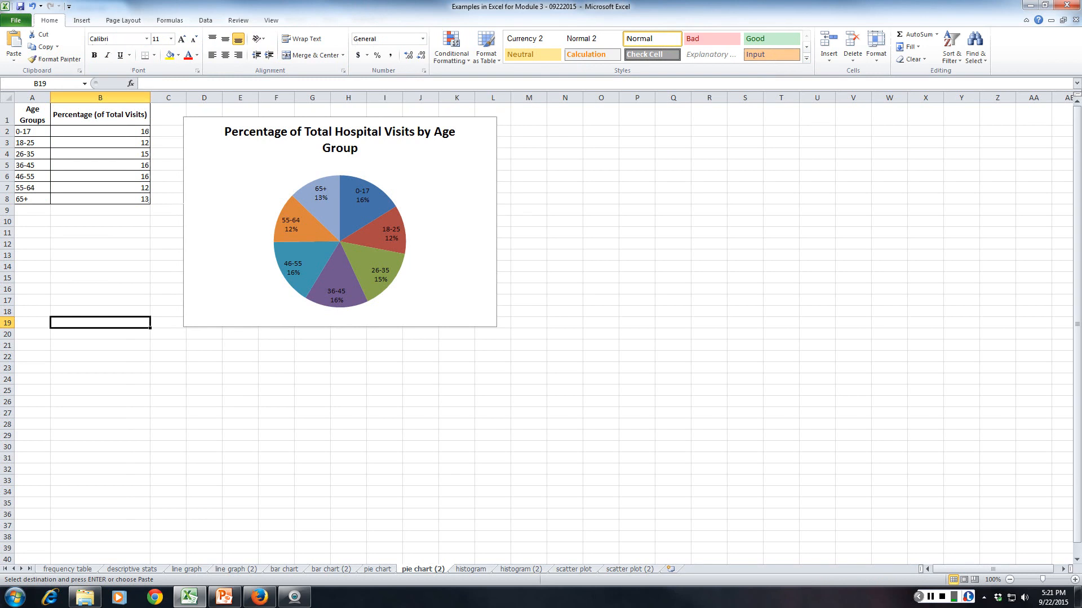
Examine the finished histogram sheet, the blank histogram (2) tables and the 15-patient source data on the descriptive stats sheet.
key("ctrl+Page_Down")
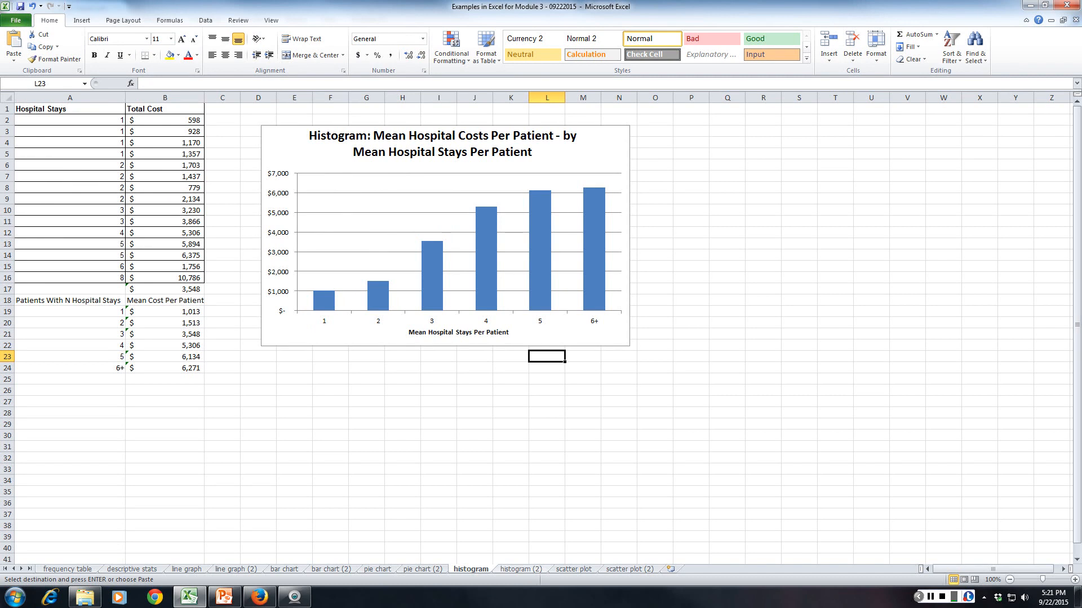
left_click(532, 568)
left_click(164, 334)
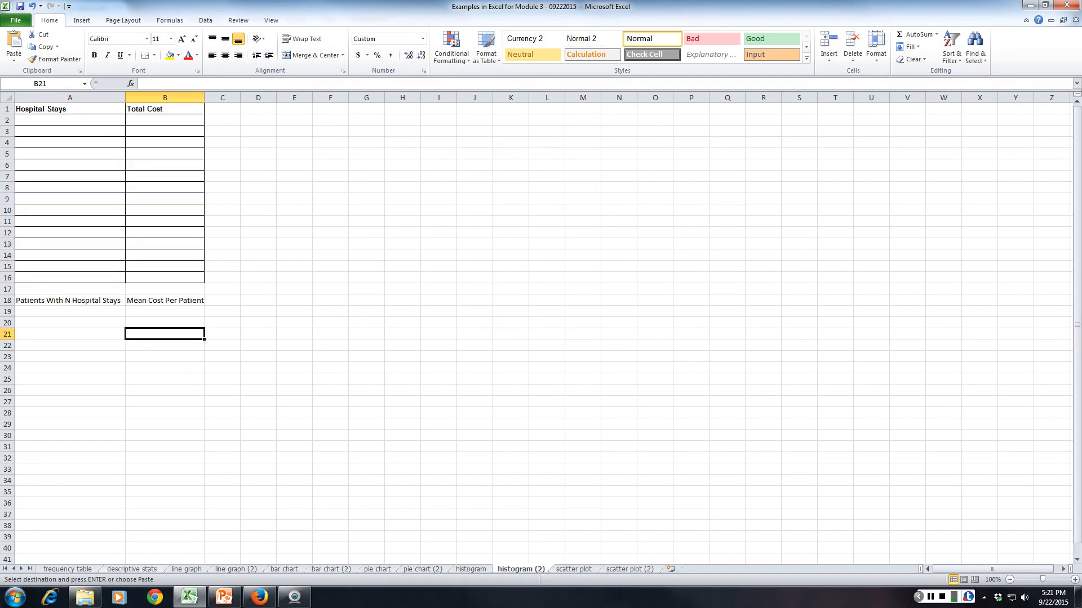
left_click(132, 569)
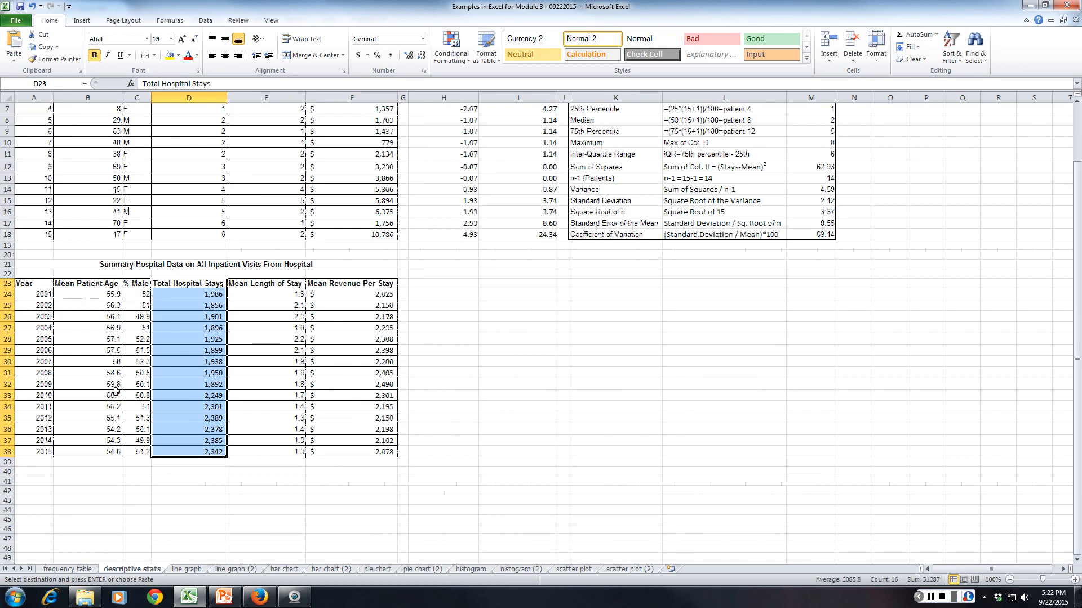
scroll(87, 417, "up", 1)
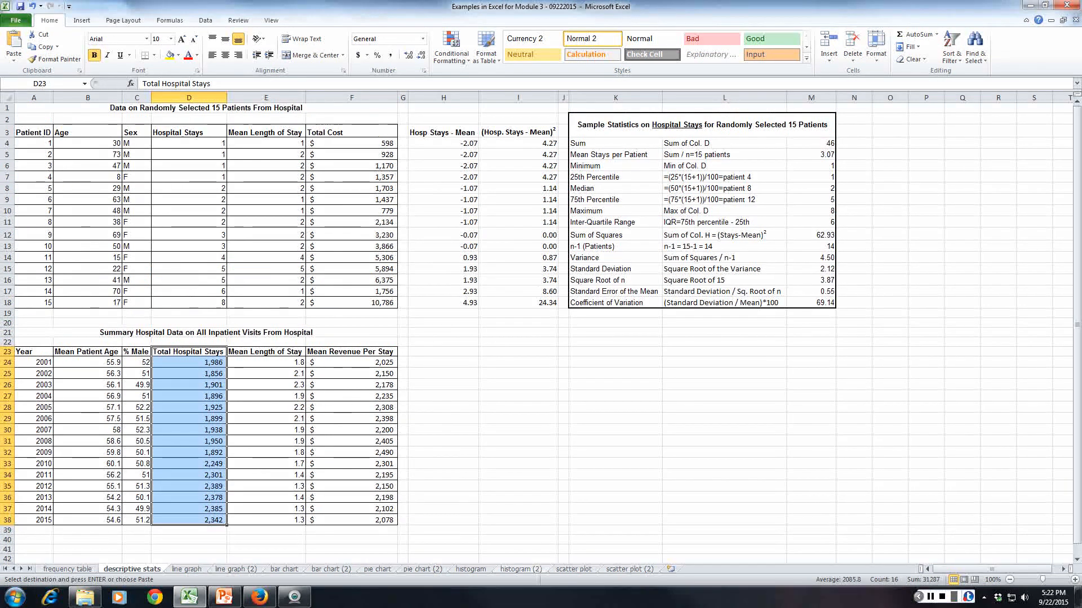
left_click(521, 569)
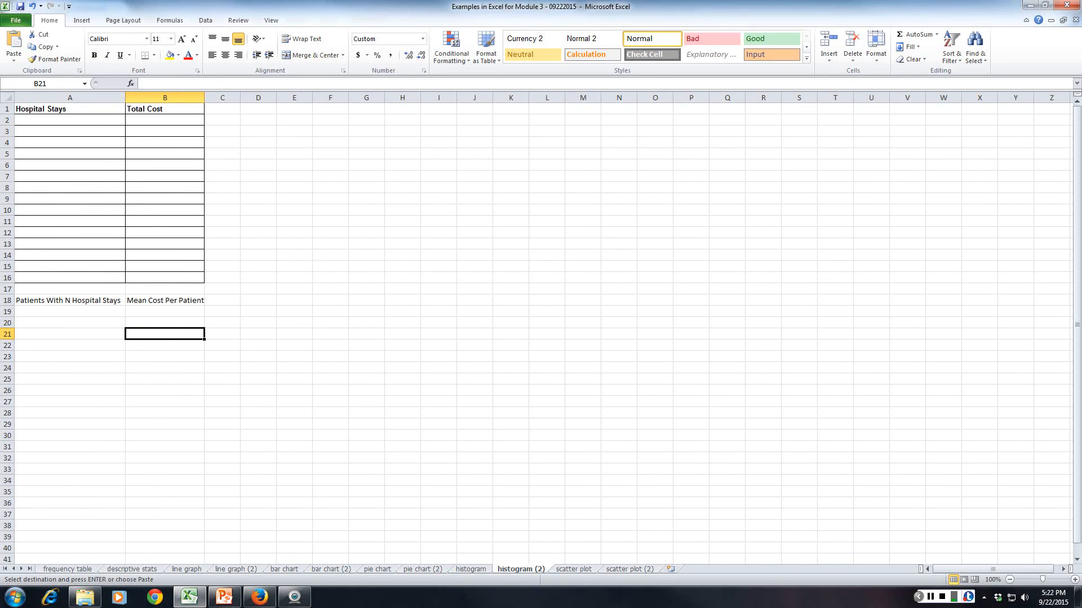
key("ctrl+Page_Up")
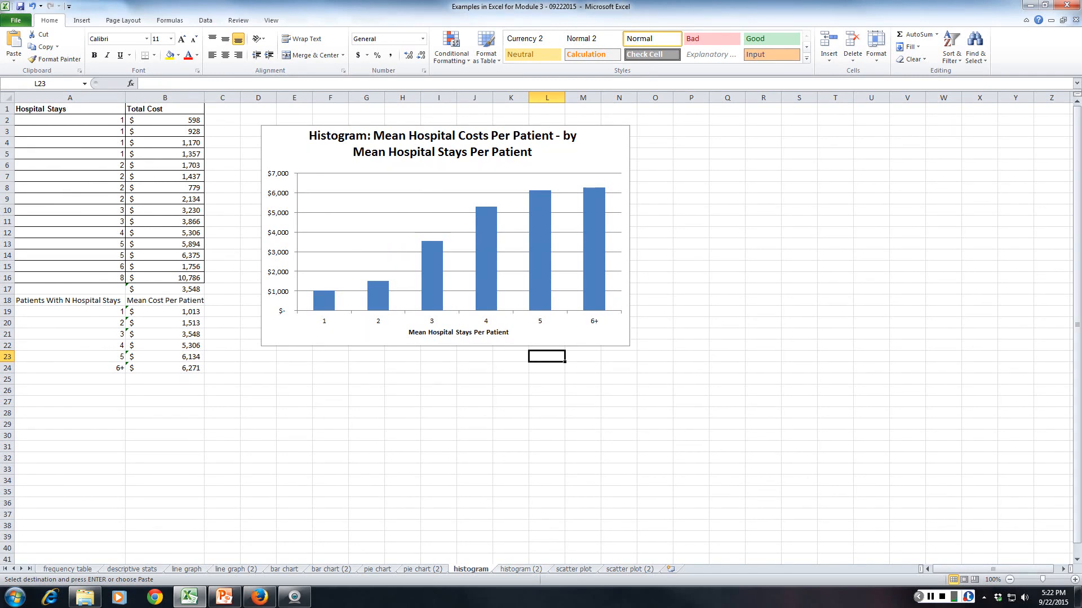
left_click(521, 569)
Copy the 15 patients' Hospital Stays values D4:D18 from descriptive stats into the histogram (2) sheet starting at A2.
left_click(142, 569)
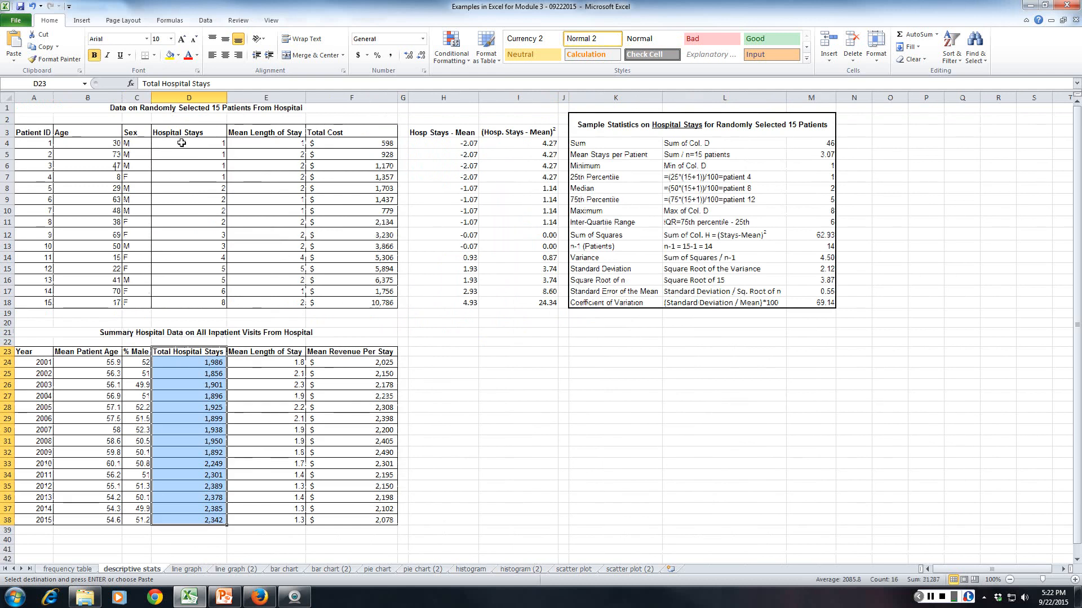
left_click_drag(181, 143, 184, 304)
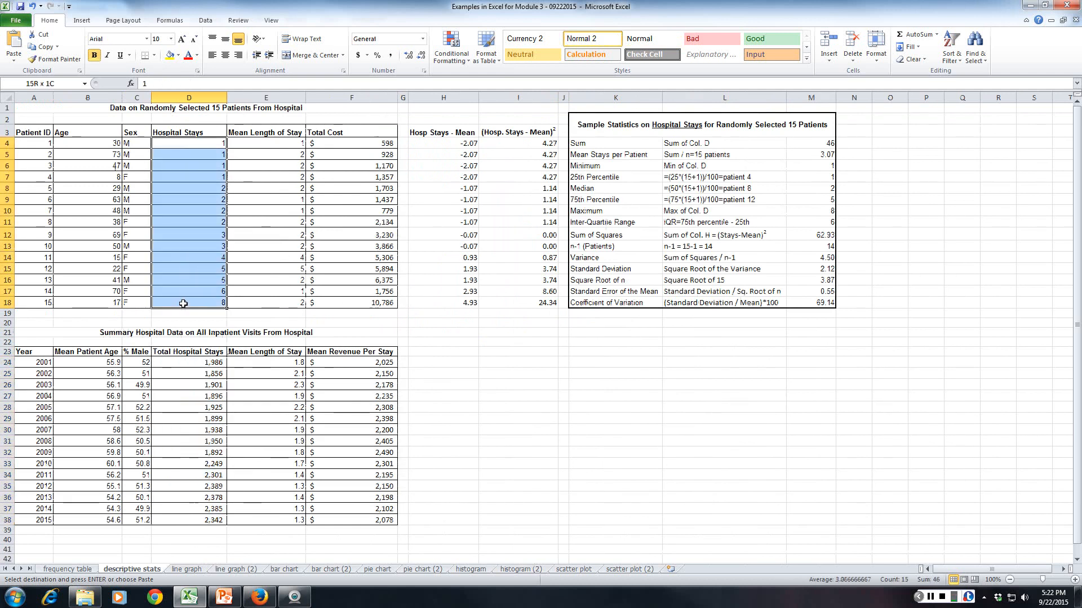
key("ctrl+c")
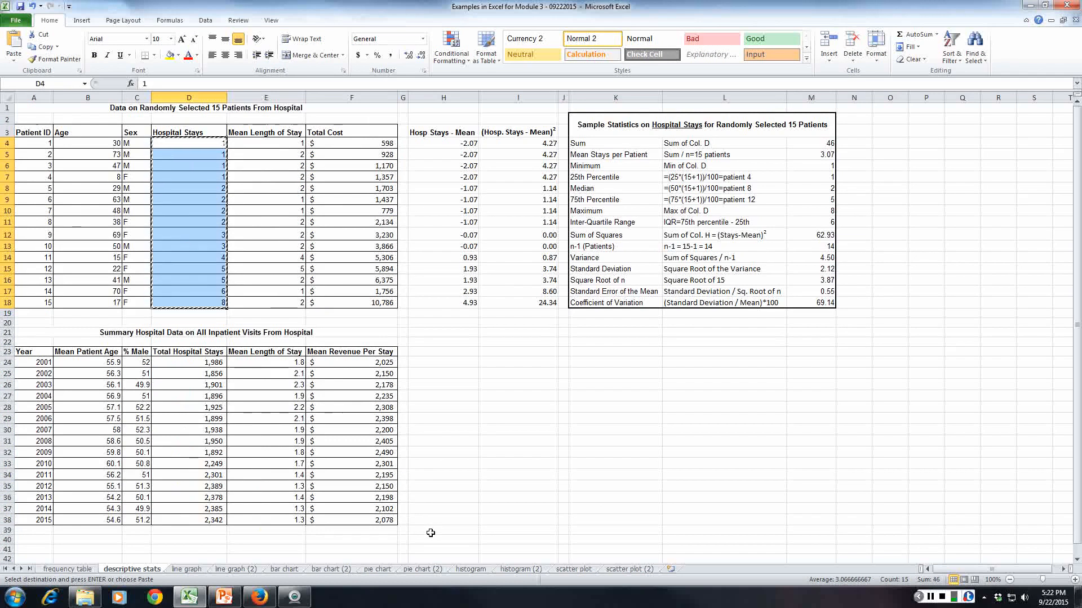
left_click(521, 569)
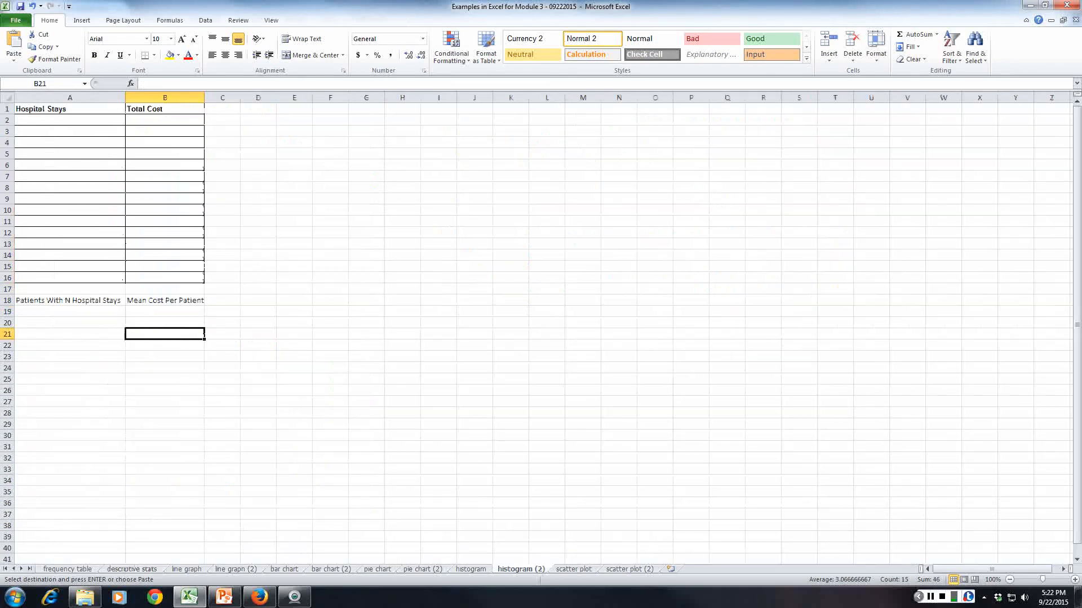
left_click(52, 119)
key("ctrl+v")
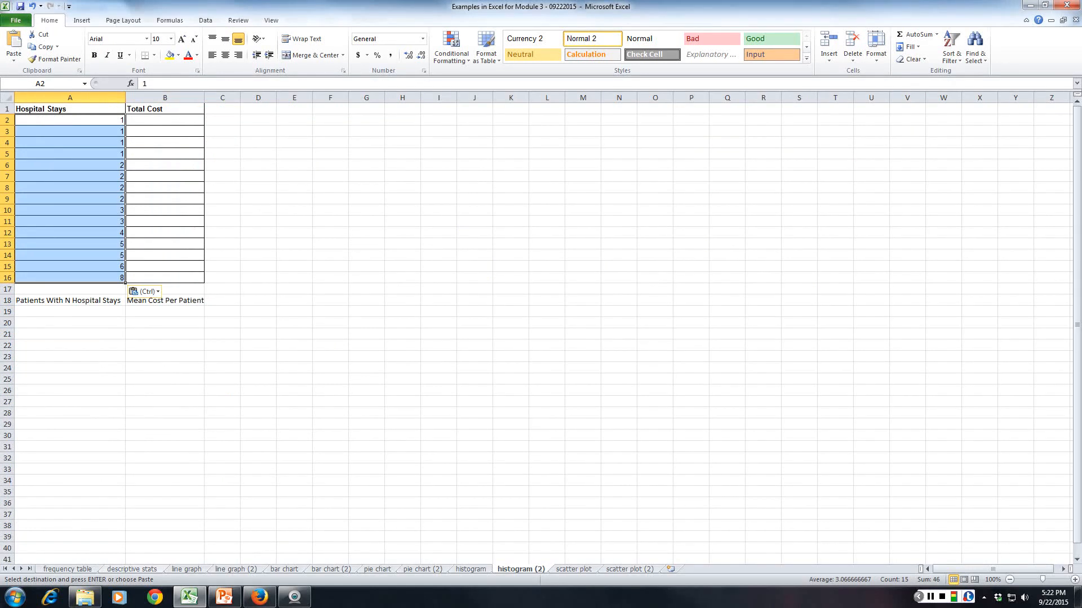
Copy the 15 patients' Total Cost values F4:F18 from descriptive stats into the histogram (2) sheet starting at B2.
left_click(132, 569)
left_click_drag(320, 145, 334, 303)
key("ctrl+c")
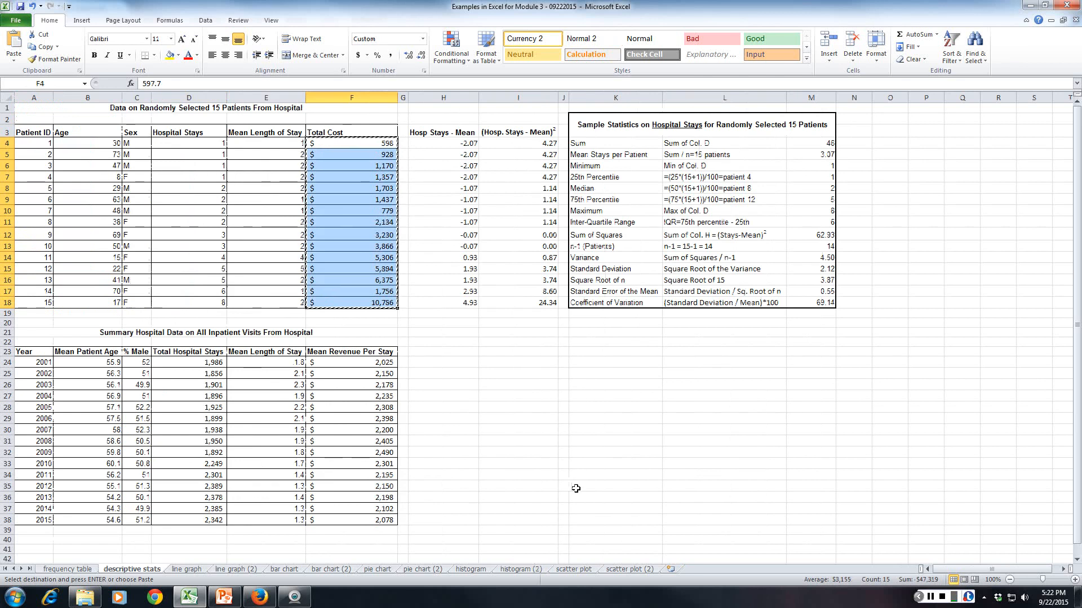
left_click(520, 569)
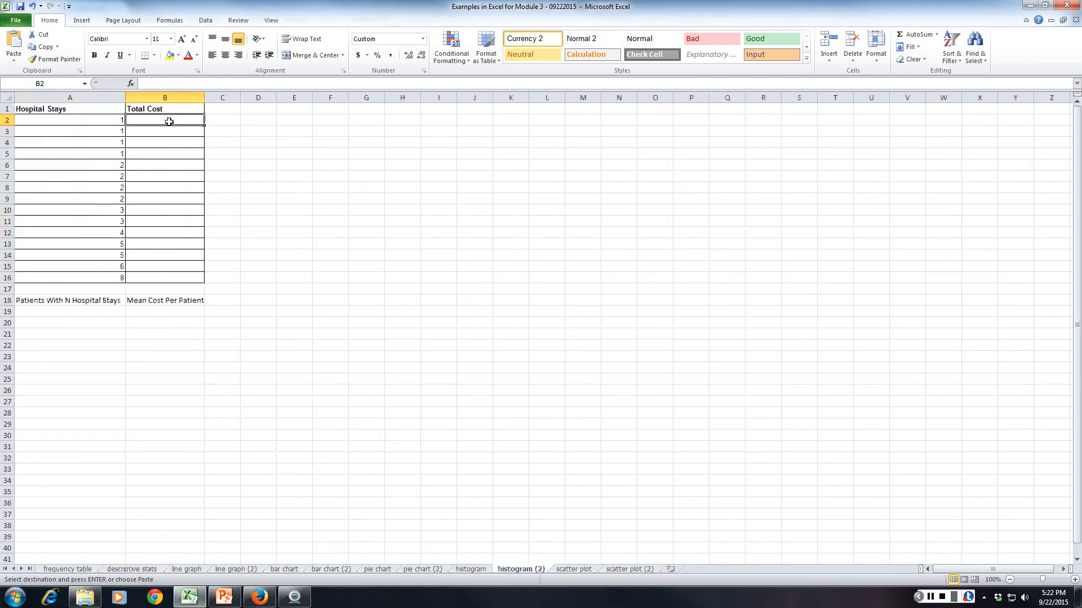
key("ctrl+v")
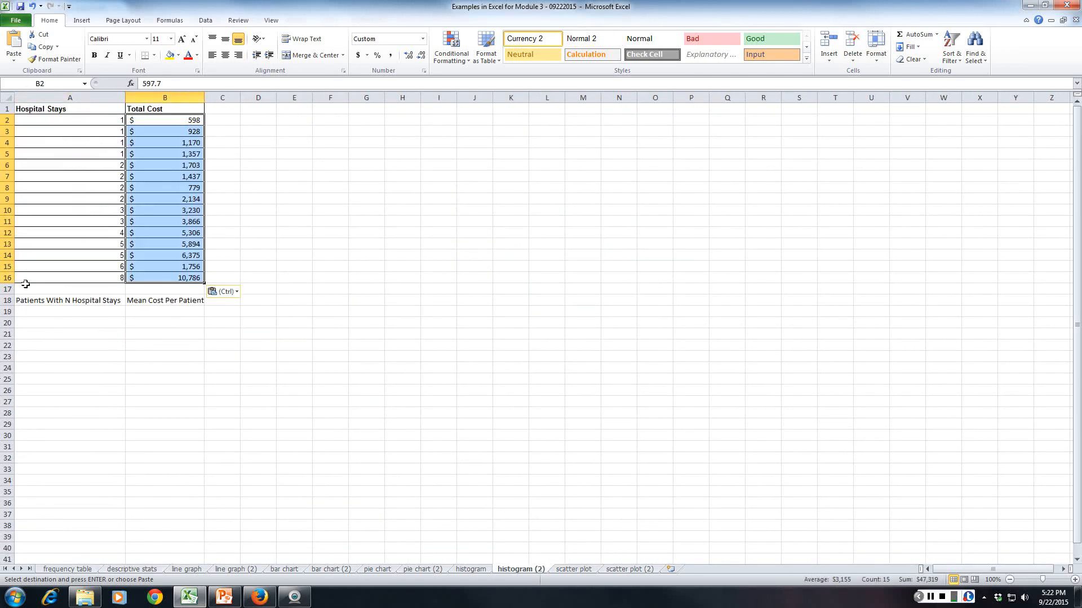
left_click(61, 320)
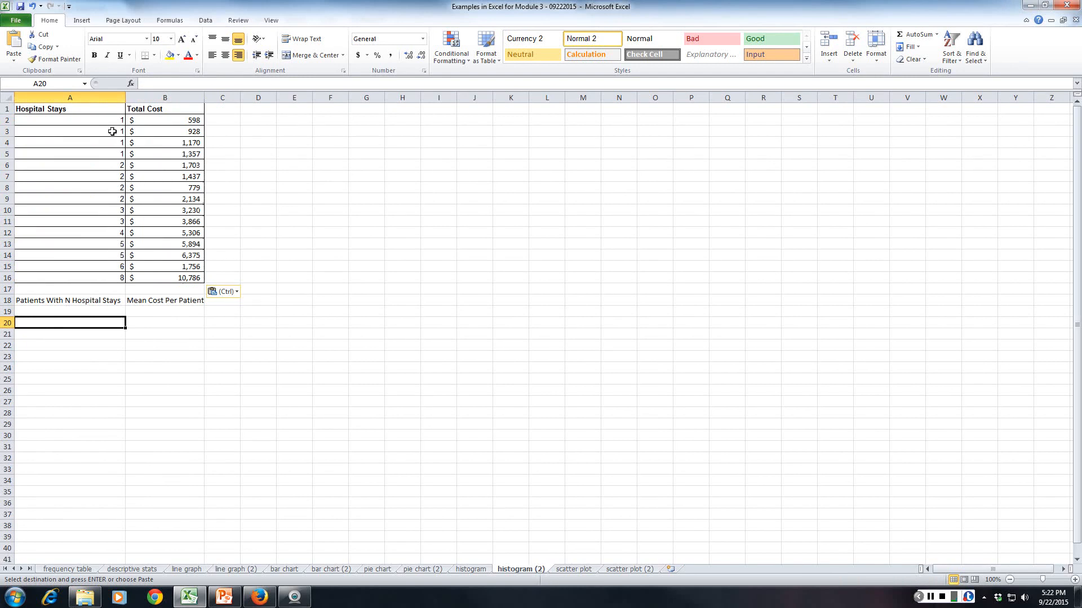
left_click(9, 120)
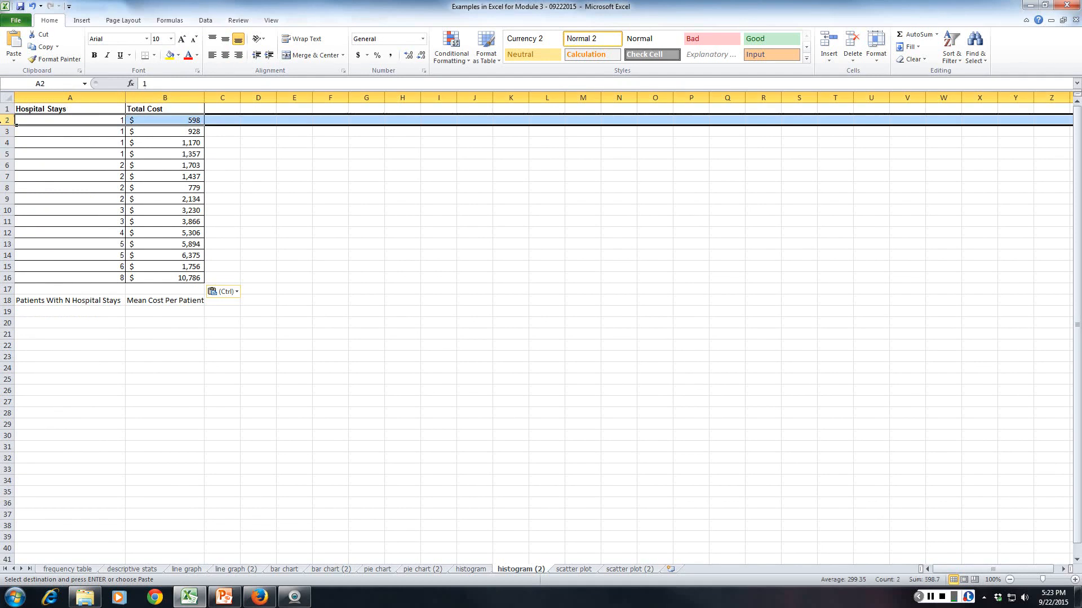
left_click_drag(5, 123, 6, 155)
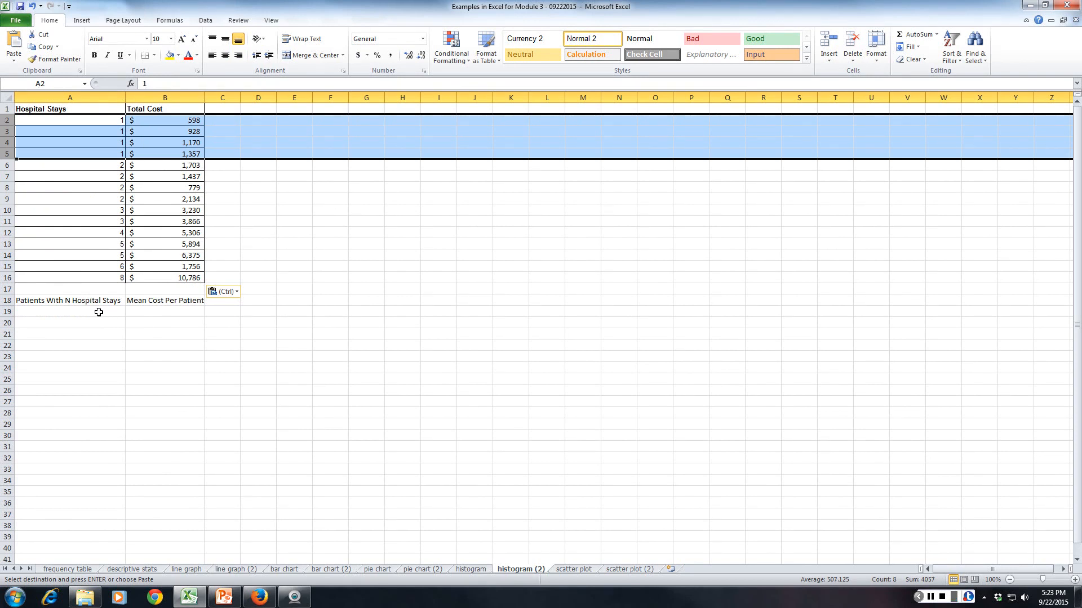
Enter the categories 1, 2, 3, 4, 5 and 6+ in A19:A24 under Patients With N Hospital Stays.
left_click(98, 312)
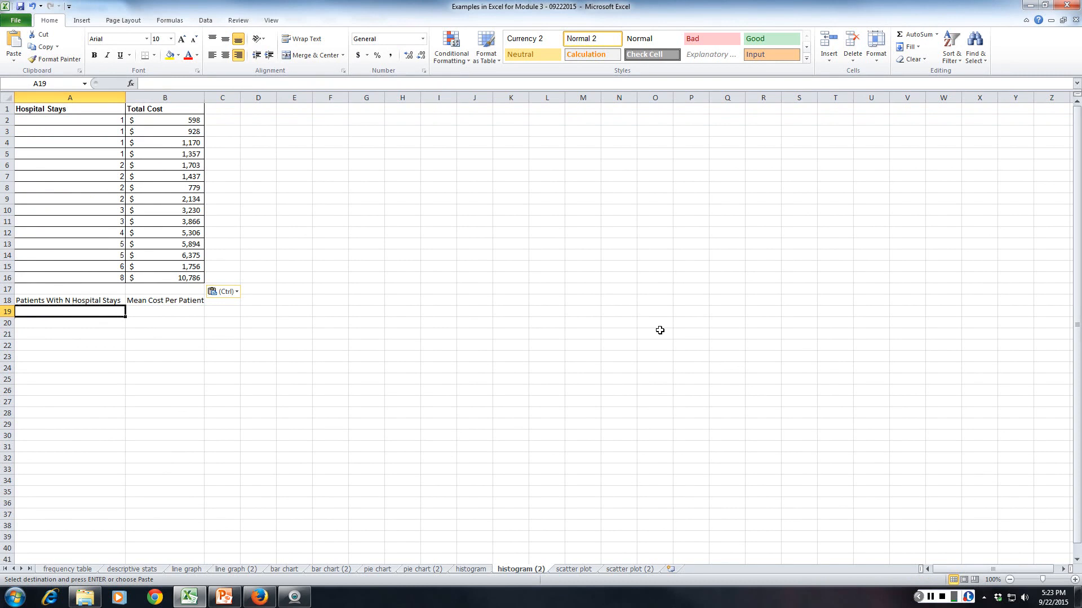
type("1")
key("Return")
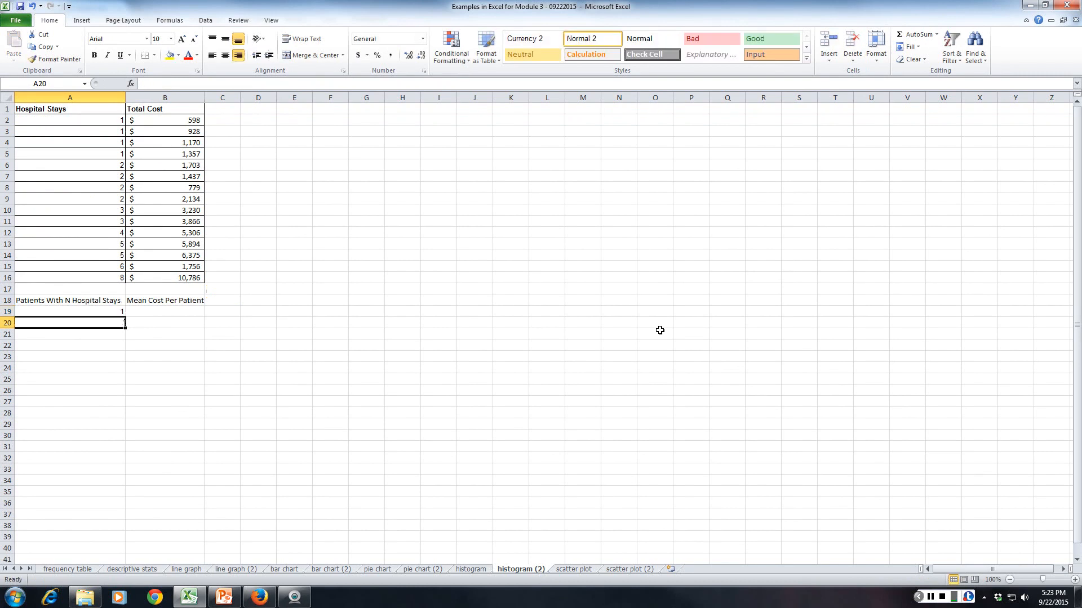
type("2")
key("Return")
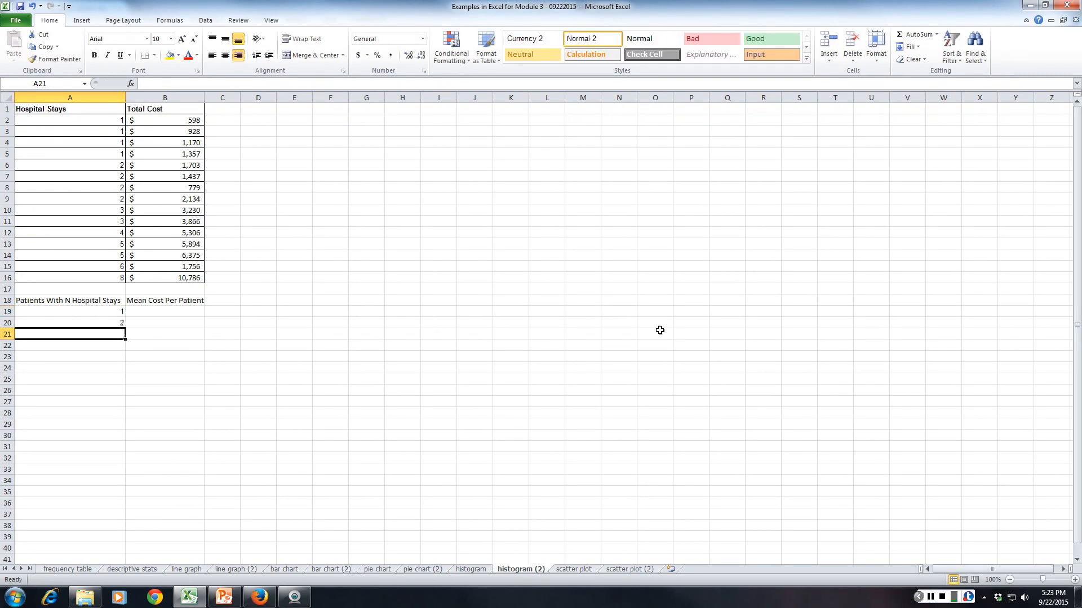
type("3")
key("Return")
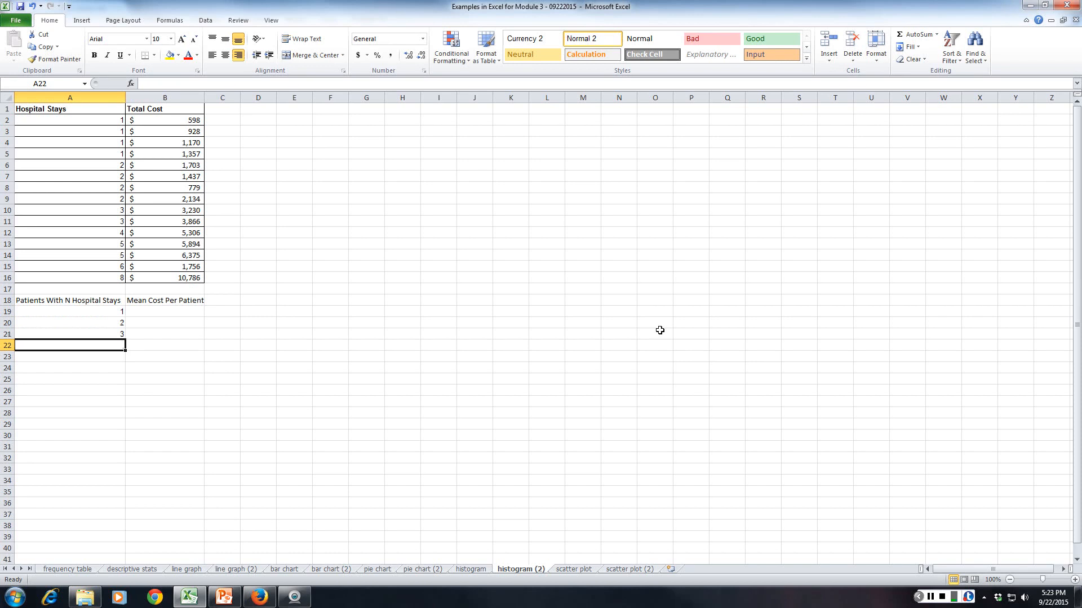
type("4")
key("Return")
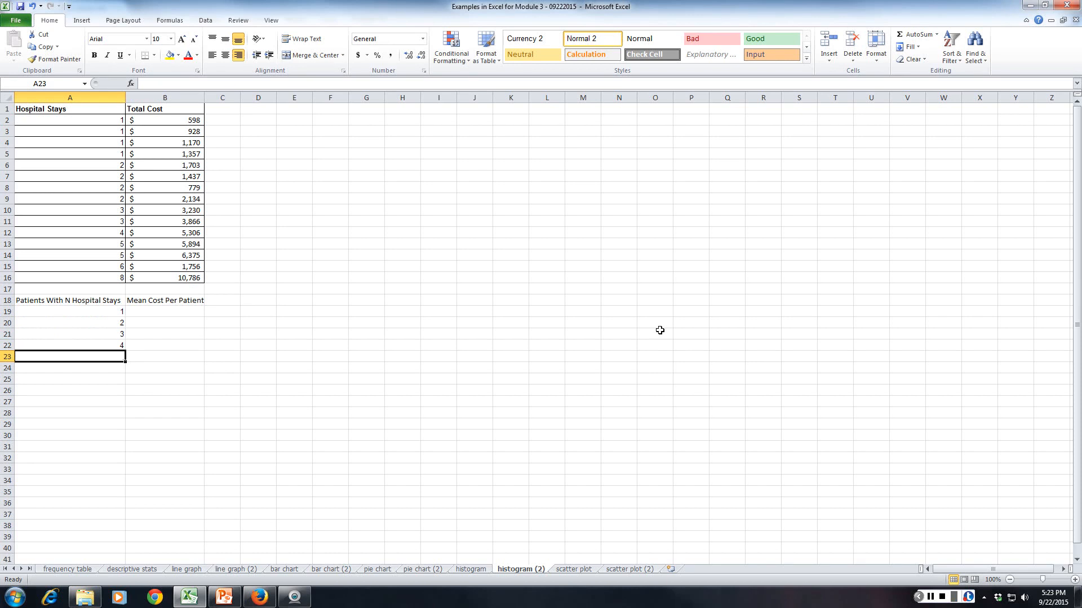
type("5")
key("Return")
type("6+")
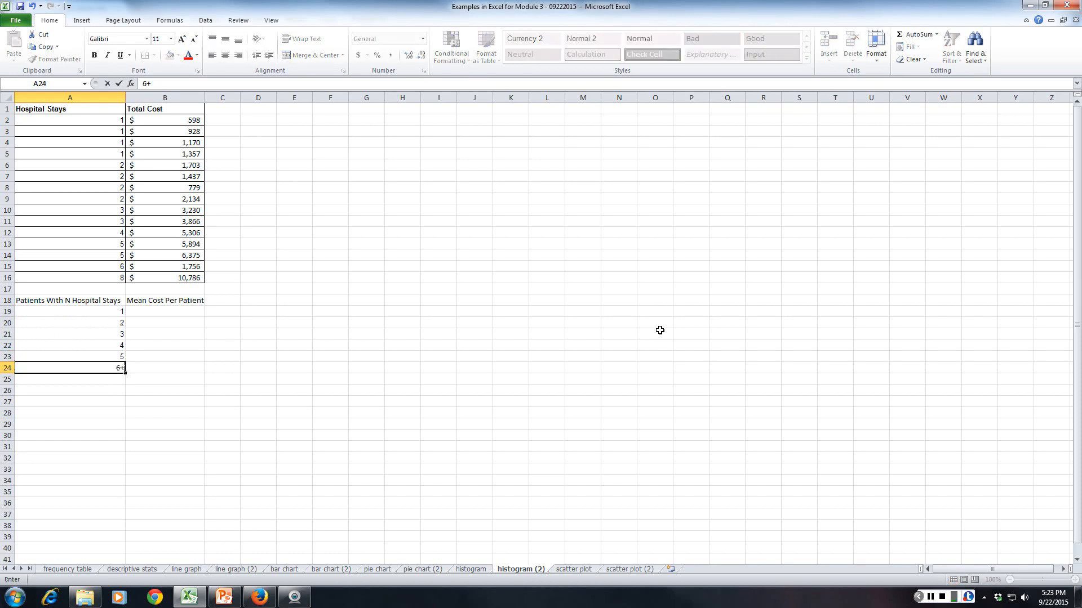
key("Return")
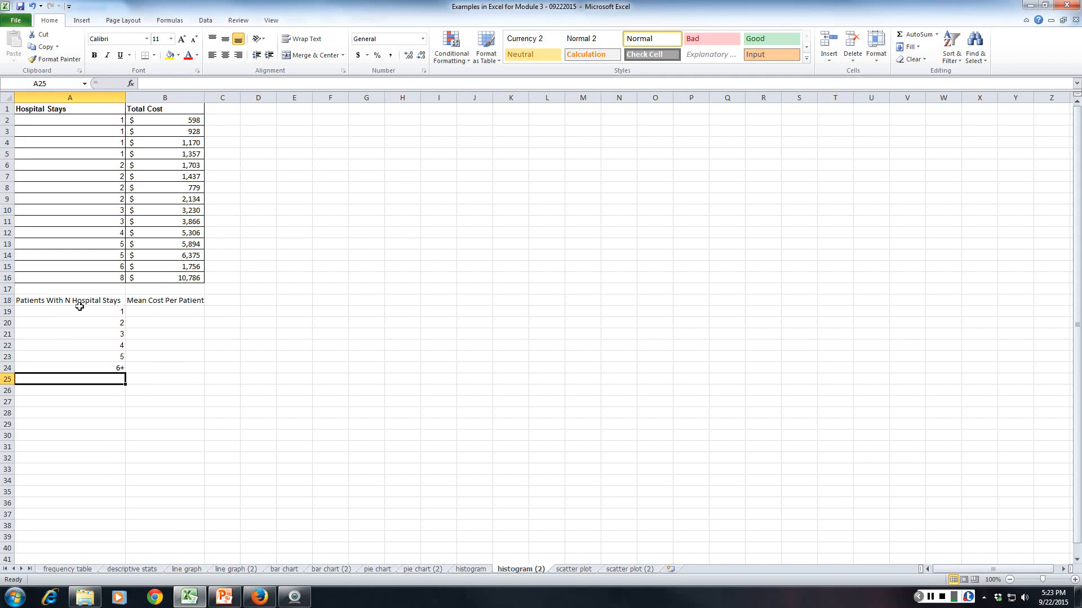
left_click_drag(79, 308, 77, 366)
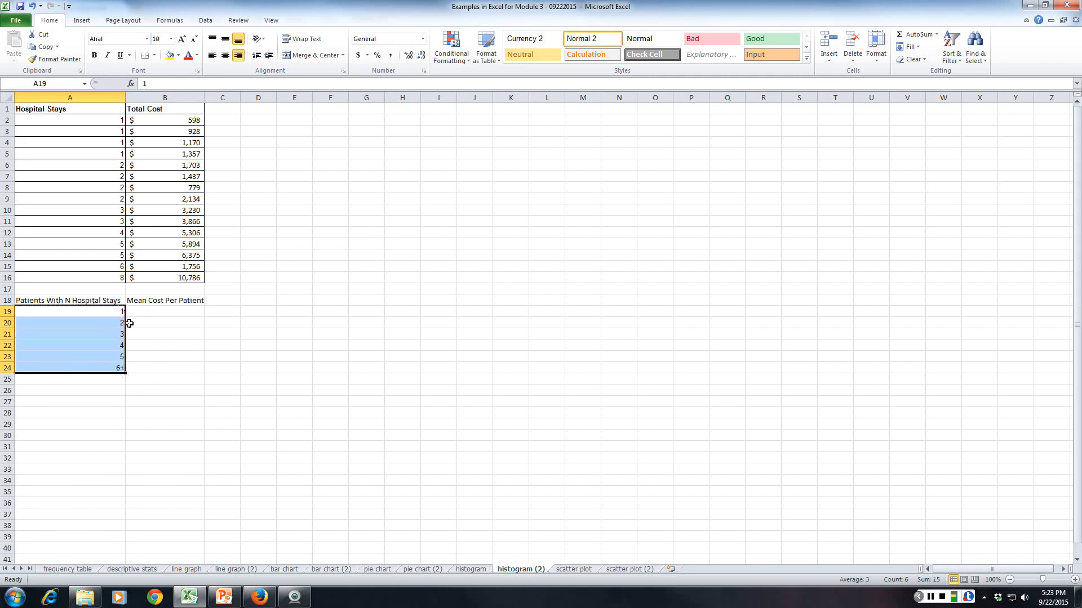
Calculate the mean cost for patients with 1 hospital stay in B19 as the average of B2:B5.
left_click(145, 311)
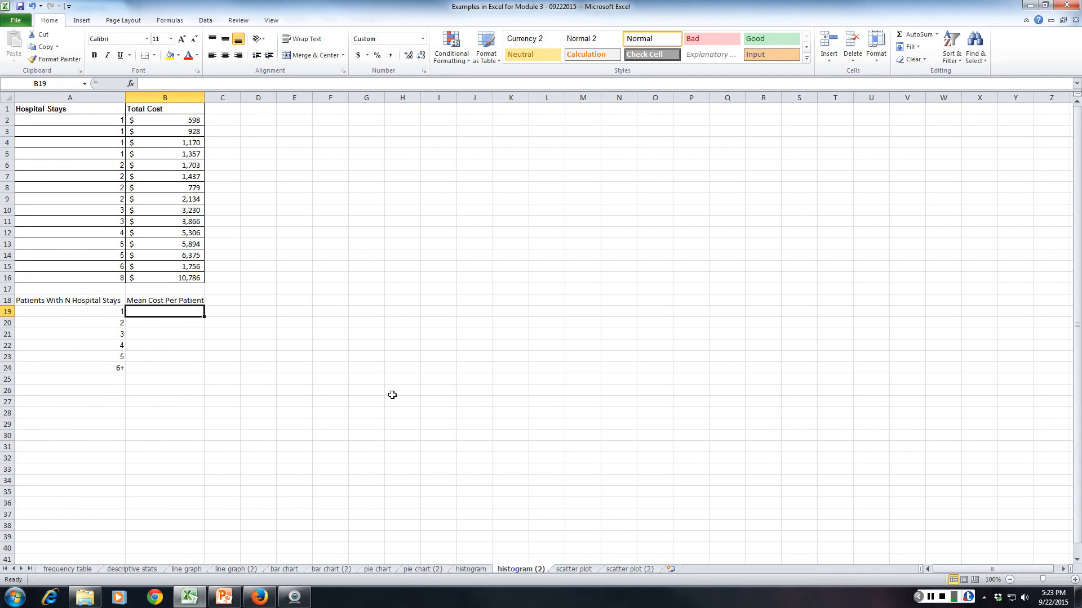
type("=")
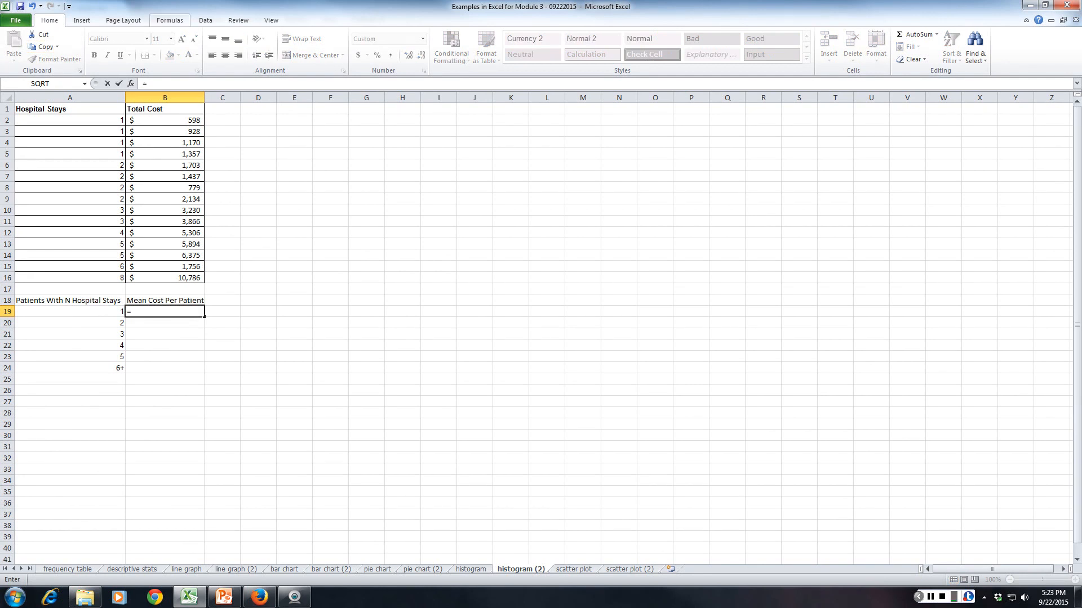
left_click(169, 20)
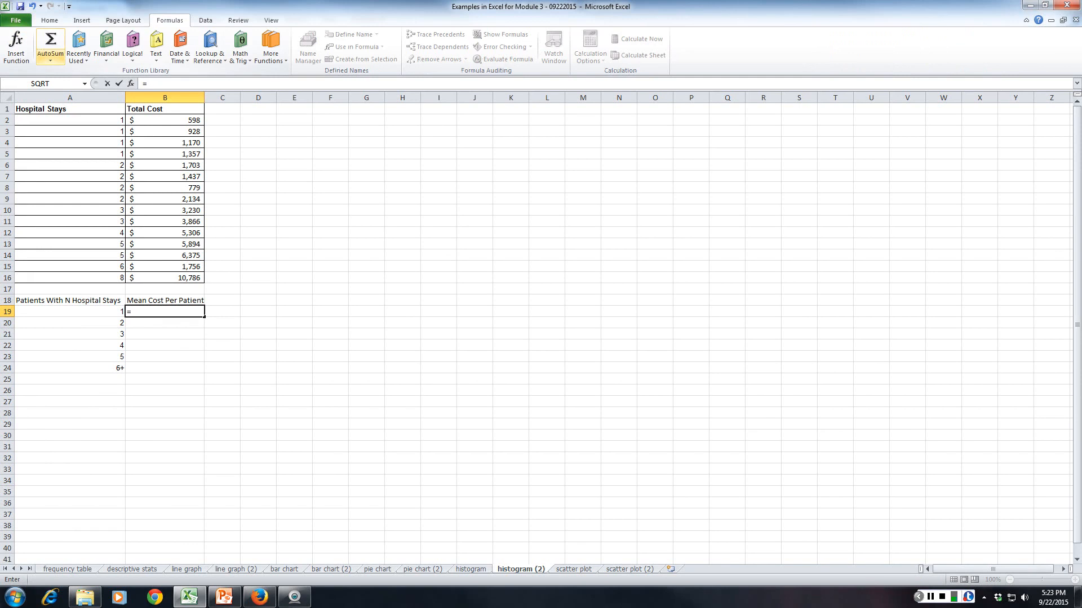
left_click(50, 58)
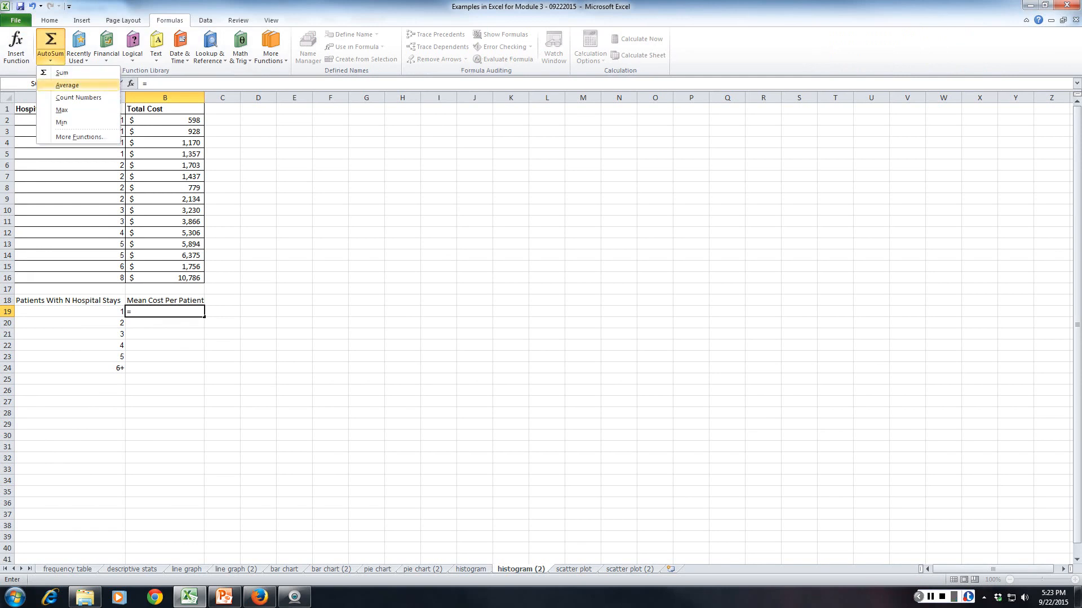
left_click(76, 84)
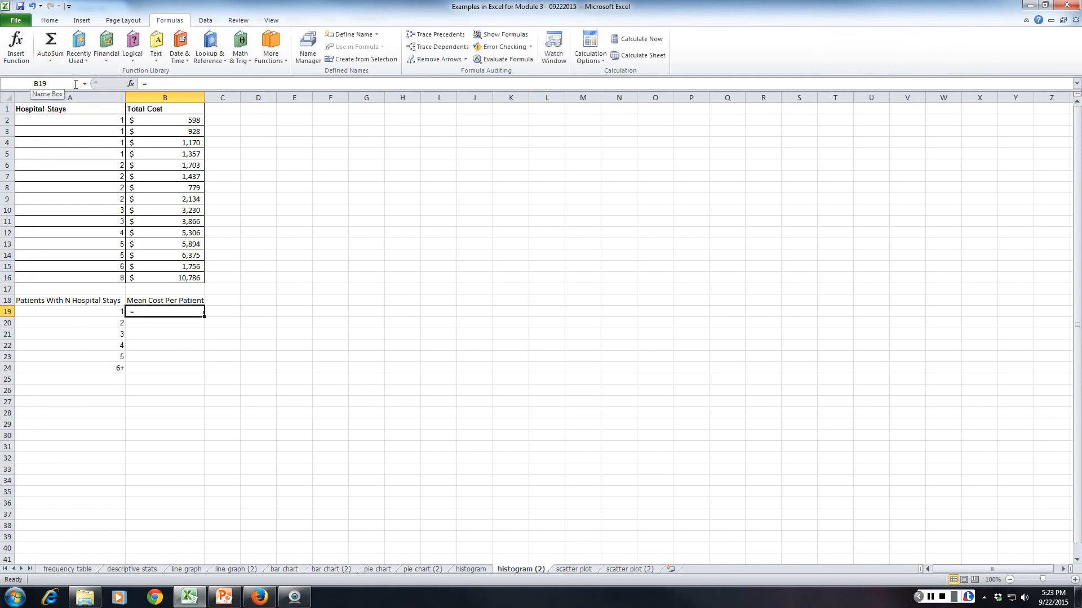
left_click(50, 60)
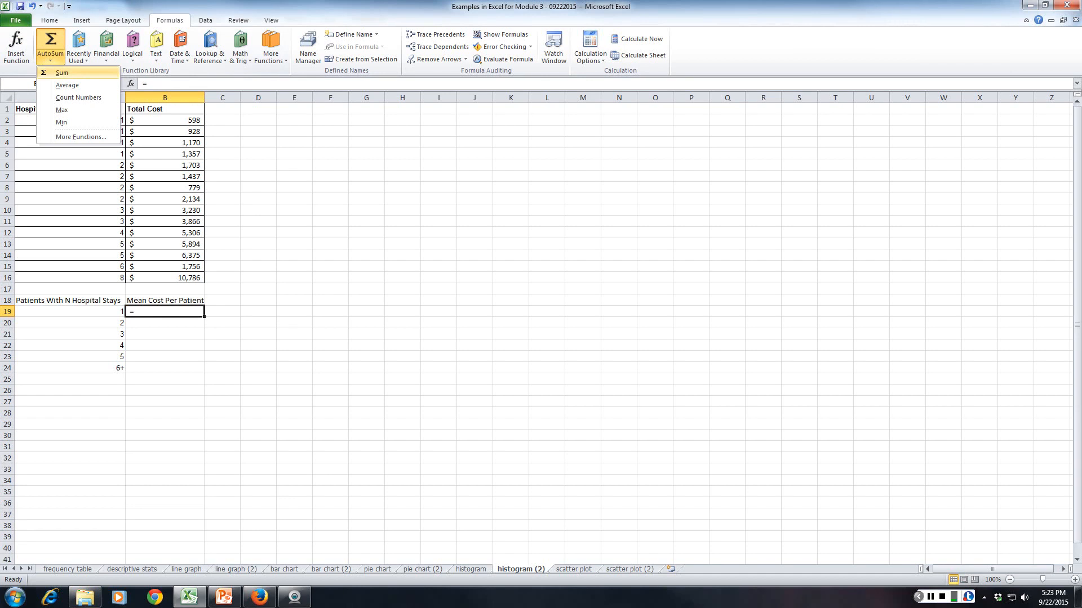
left_click(67, 85)
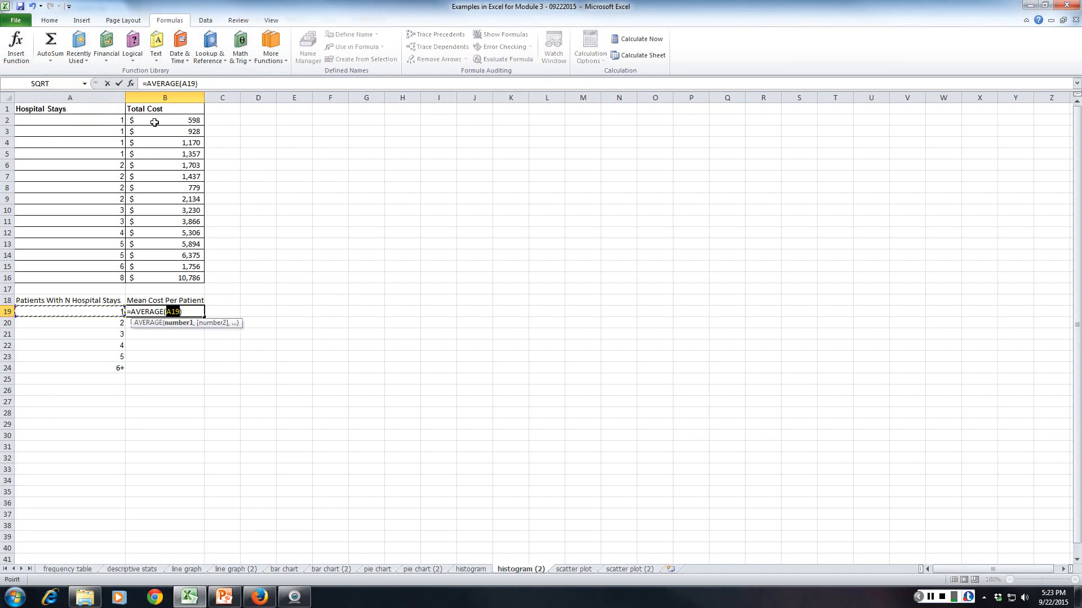
left_click_drag(154, 122, 158, 158)
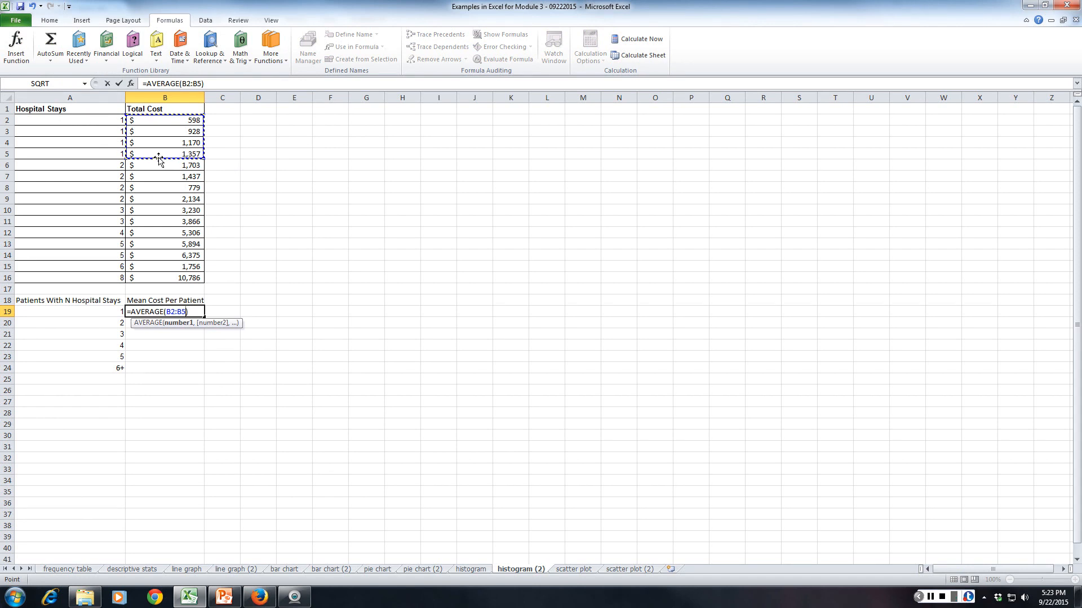
key("Return")
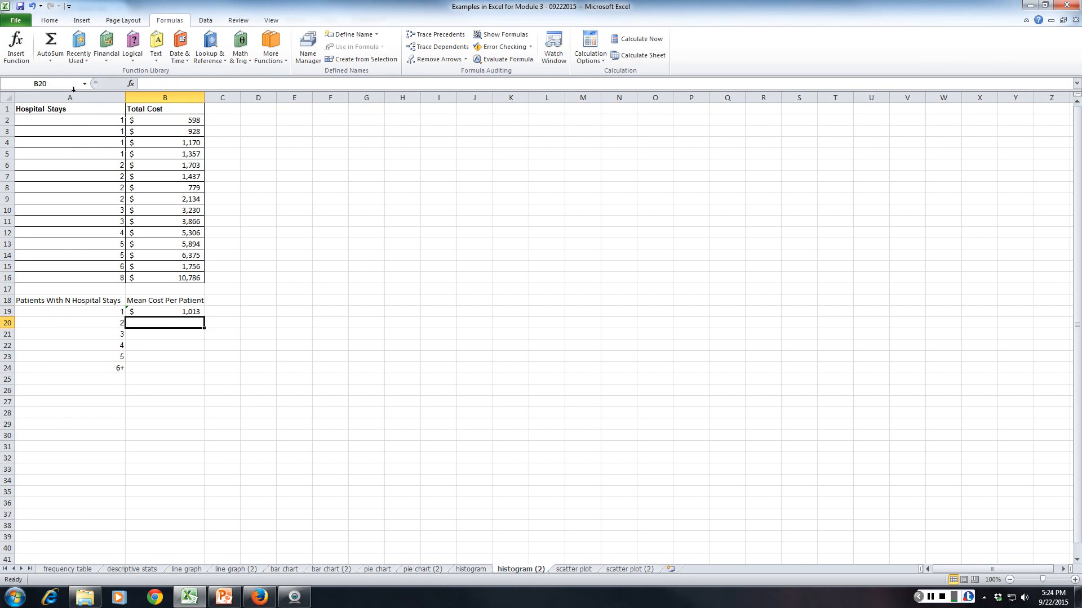
Calculate the mean cost for patients with 2 hospital stays in B20 as the average of B6:B9.
left_click(50, 61)
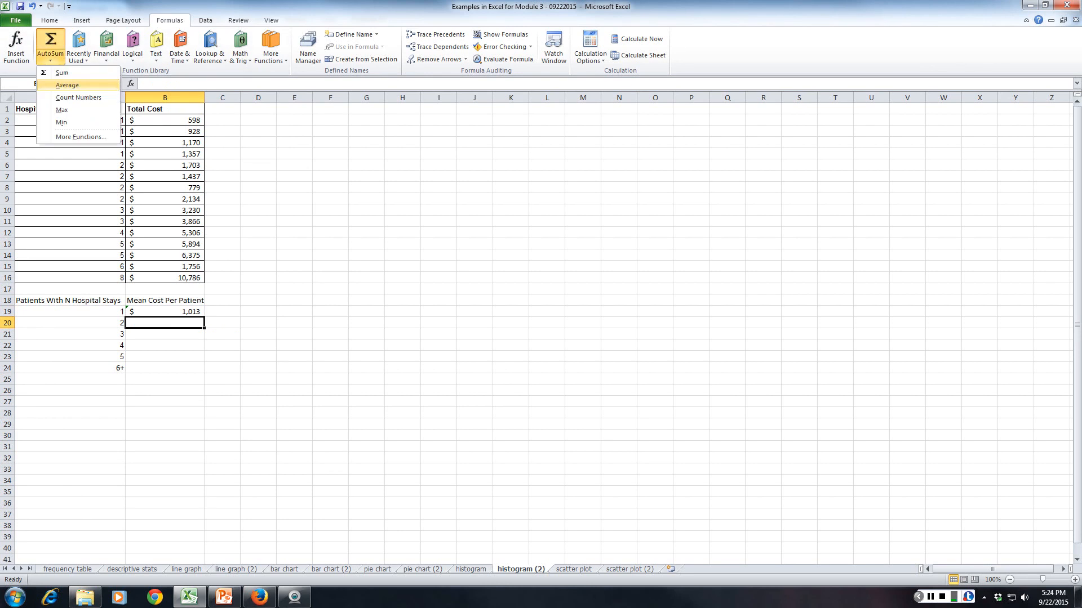
left_click(67, 85)
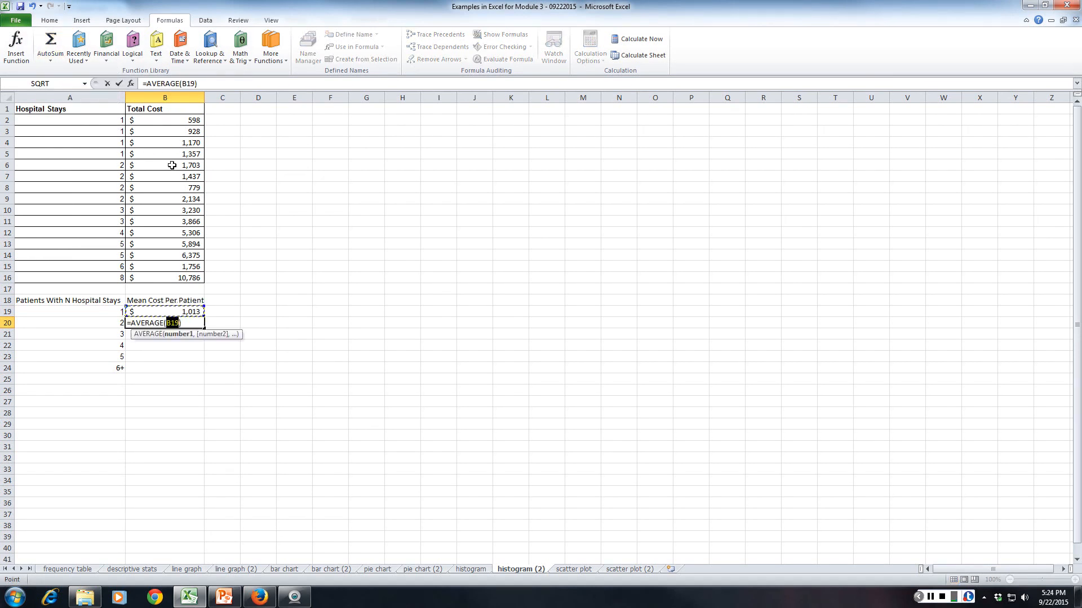
left_click_drag(172, 165, 164, 196)
key("Return")
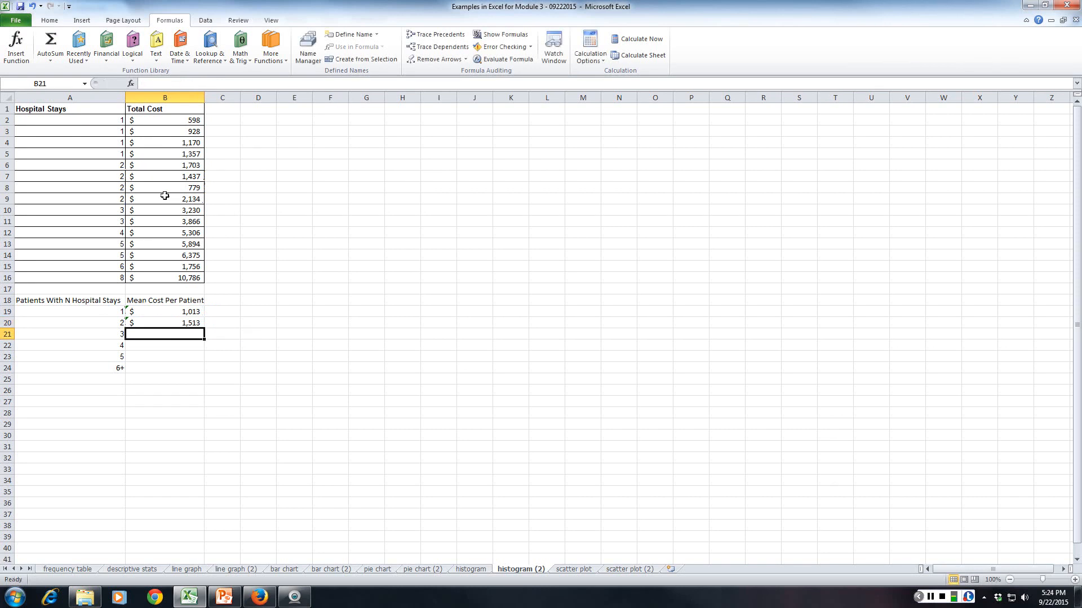
Try to average the costs in B10:B11 in cell B21 for patients with 3 hospital stays.
type("=")
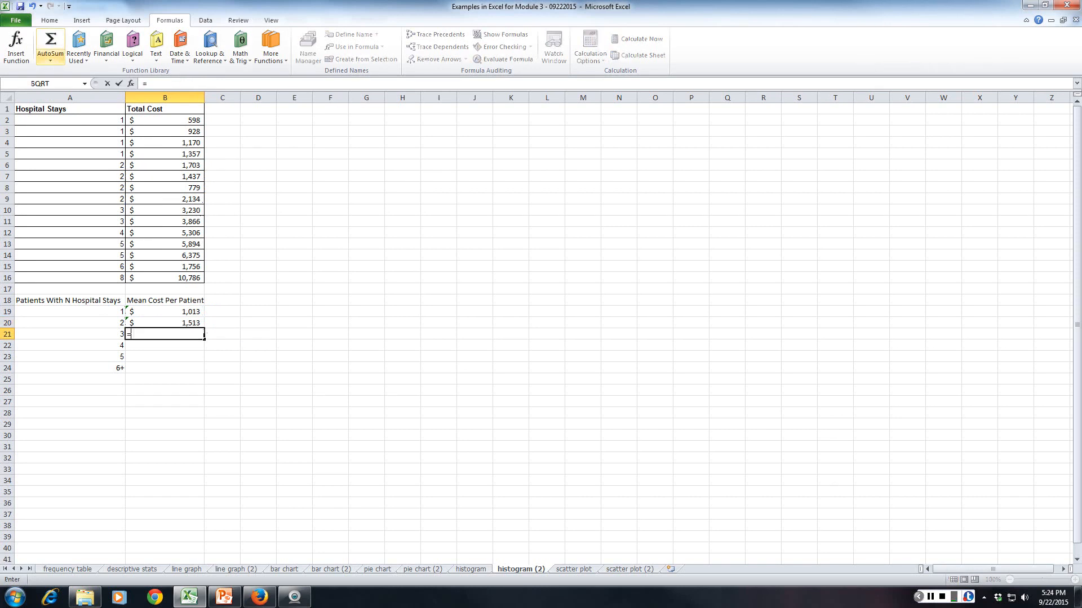
left_click(50, 60)
left_click(67, 84)
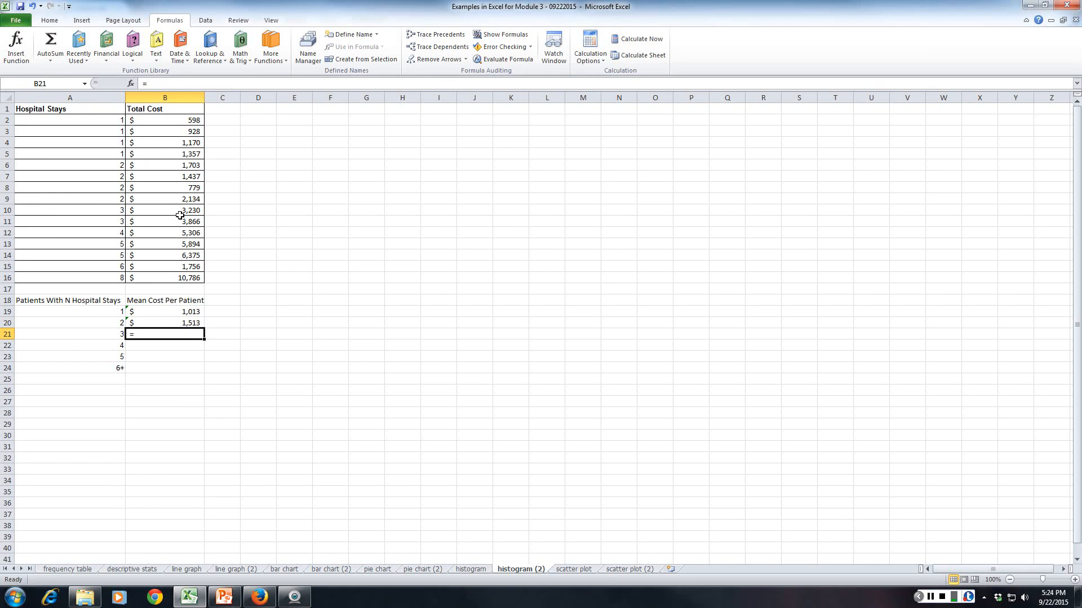
left_click_drag(193, 209, 193, 220)
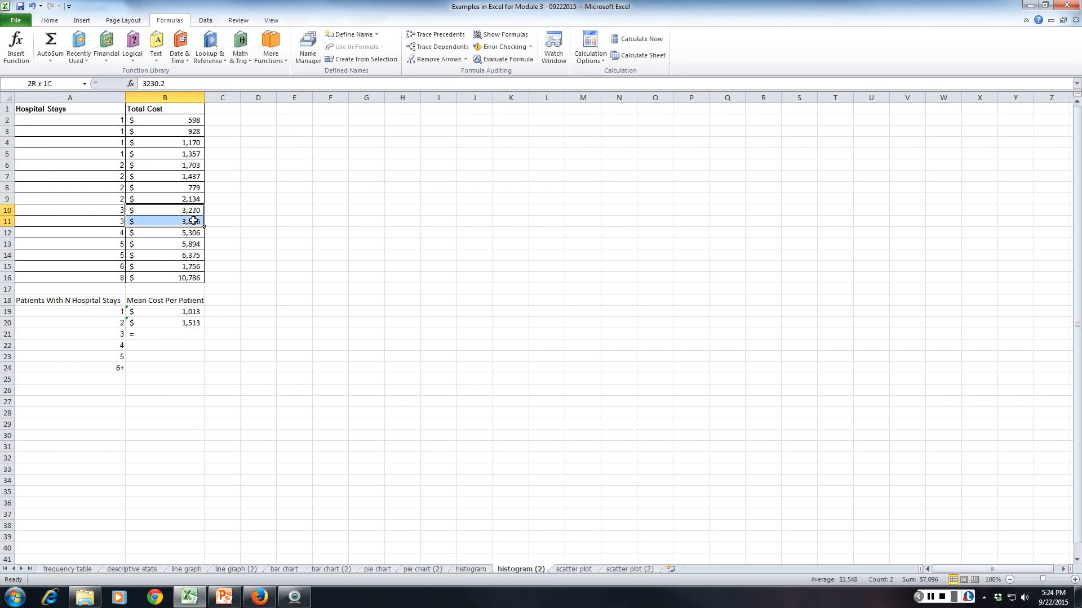
key("Return")
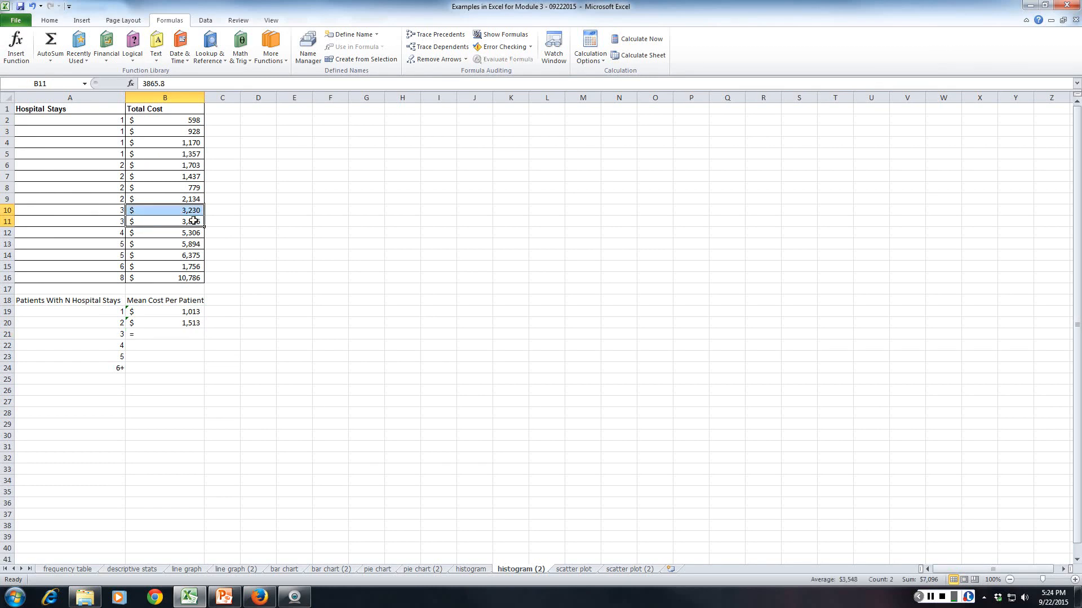
left_click(152, 324)
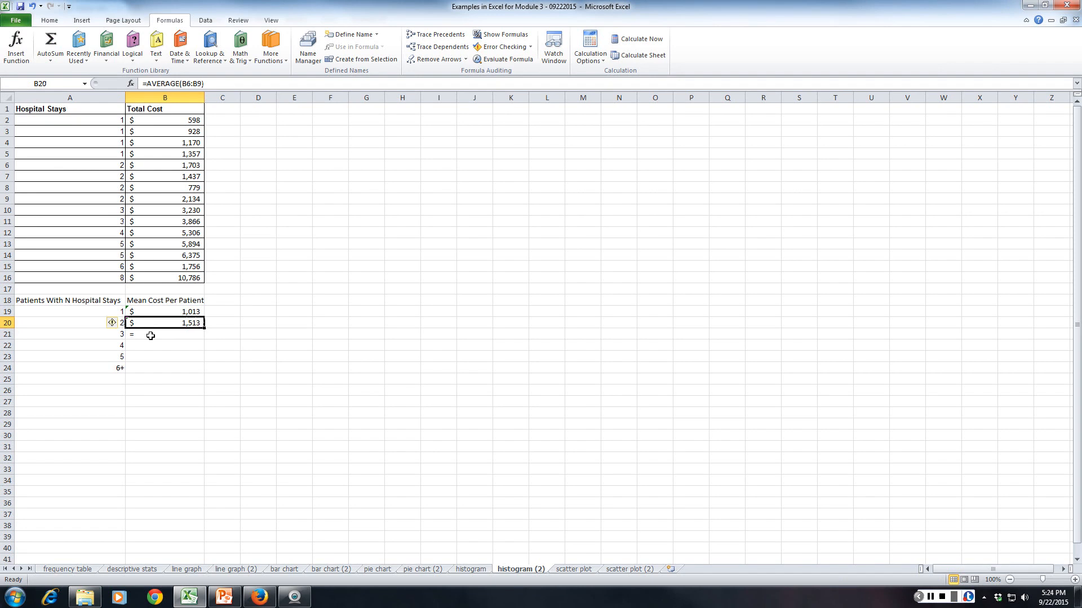
Calculate the mean cost for patients with 3 hospital stays in B21 as the average of B10:B11.
left_click(151, 336)
type("=")
left_click(51, 61)
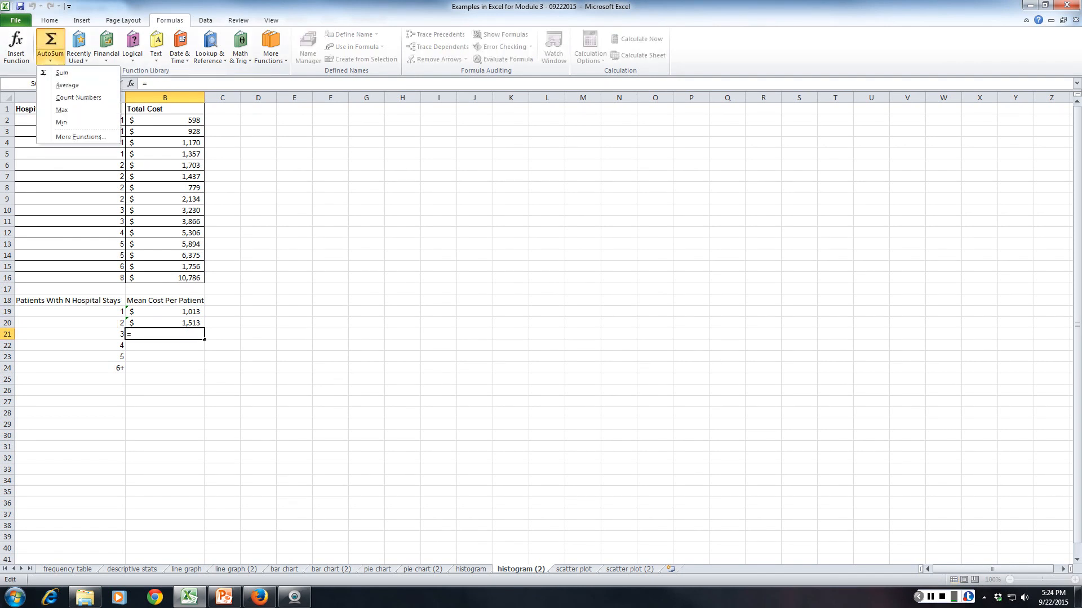
left_click(73, 85)
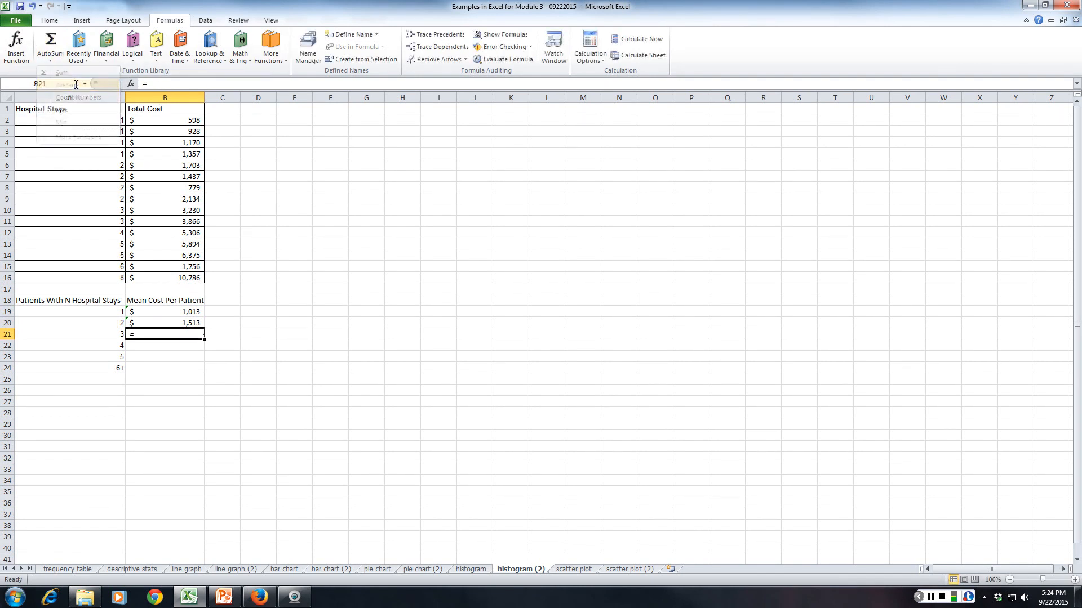
left_click(50, 60)
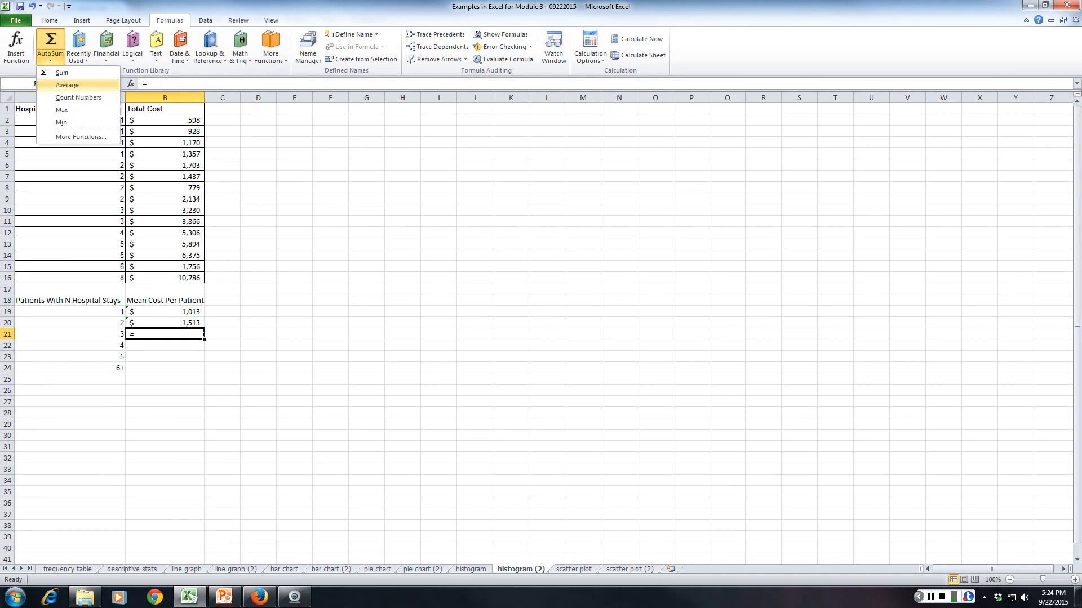
left_click(73, 85)
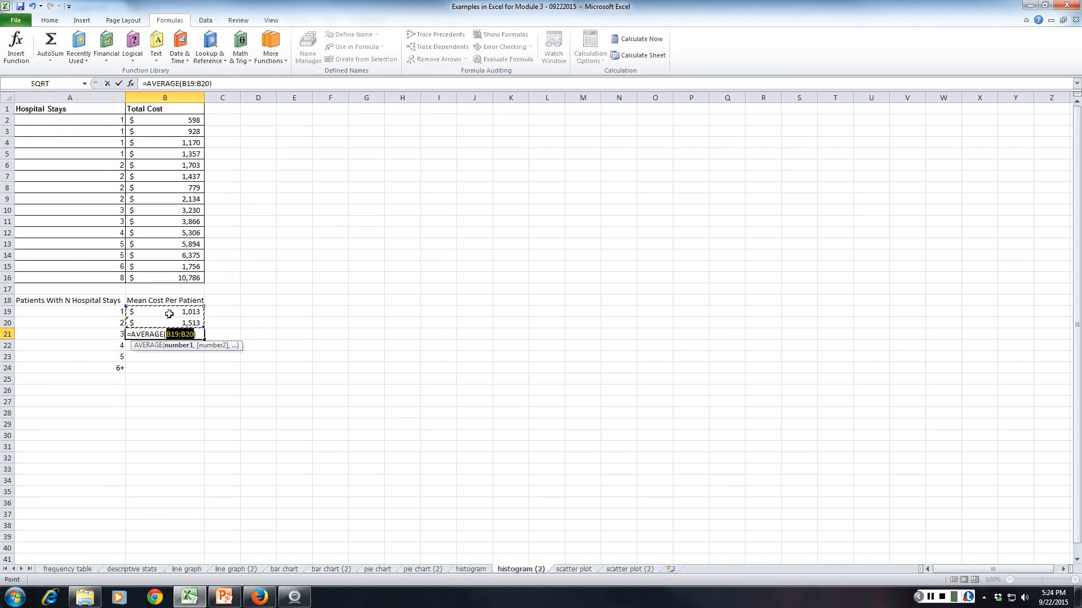
left_click(169, 213)
left_click_drag(169, 213, 167, 216)
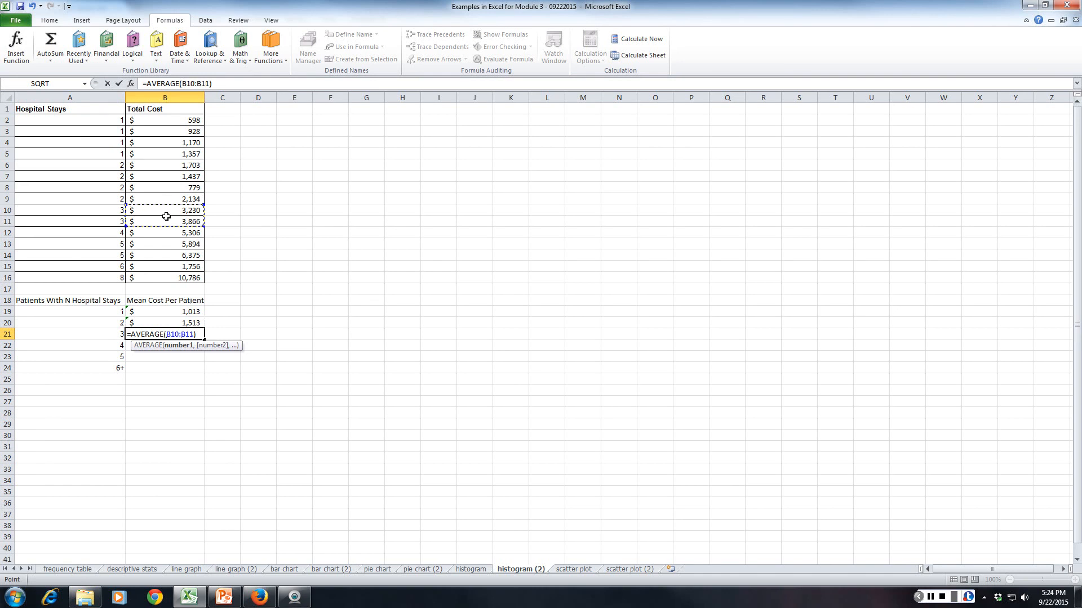
key("Return")
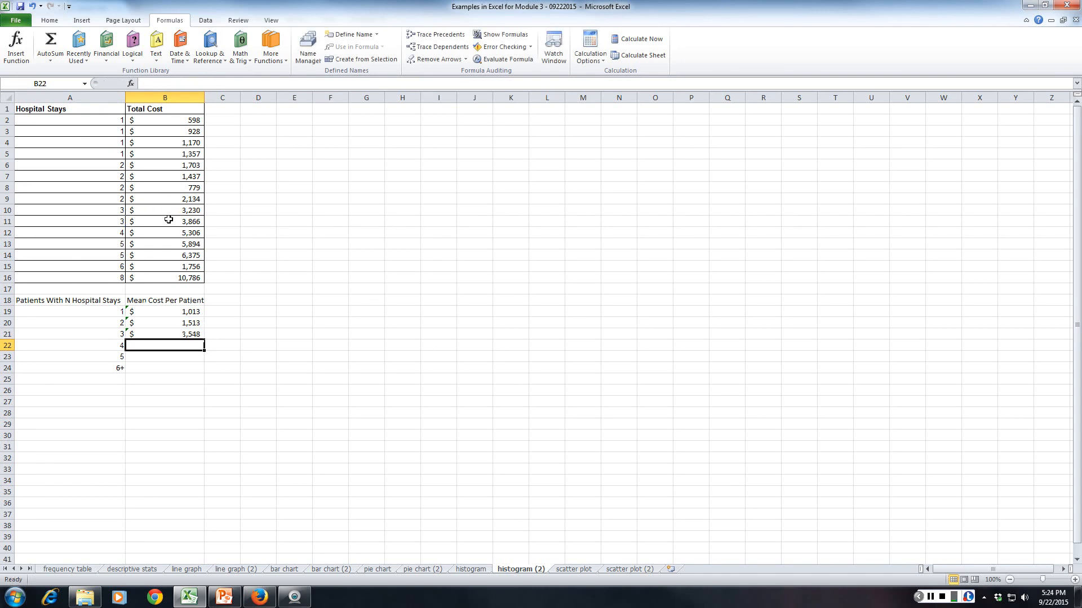
Calculate the mean cost for patients with 4 hospital stays in B22 as the average of B12.
type("=")
left_click(50, 60)
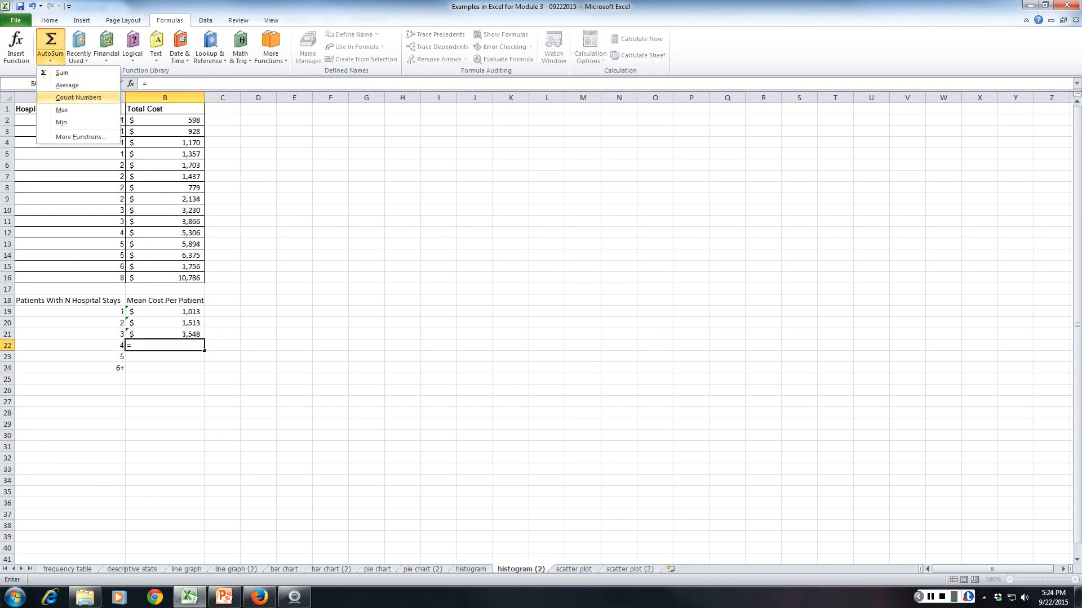
left_click(56, 84)
left_click(50, 61)
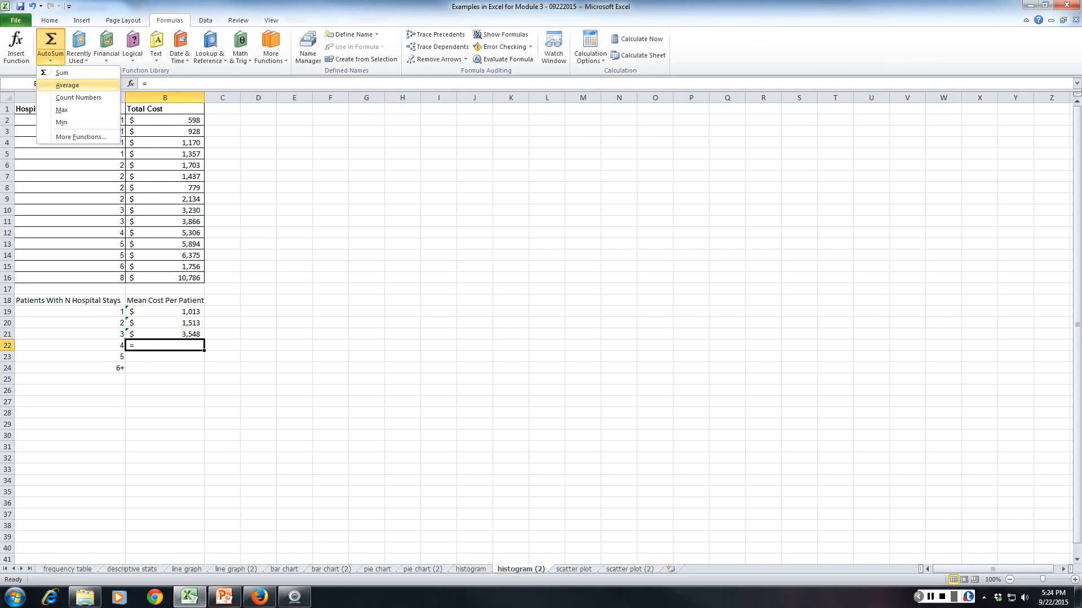
left_click(67, 85)
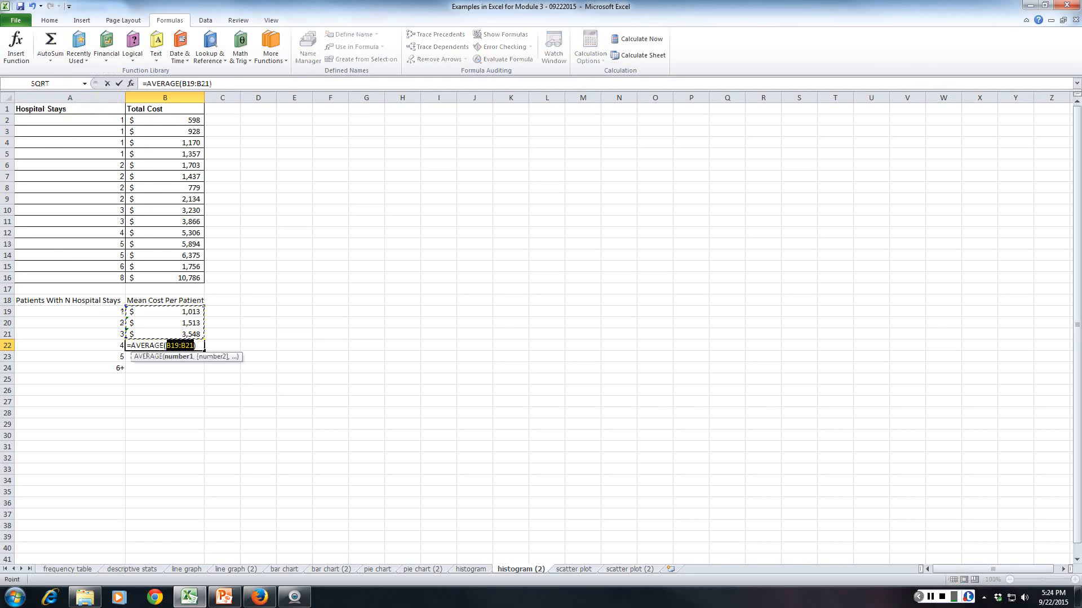
left_click(186, 232)
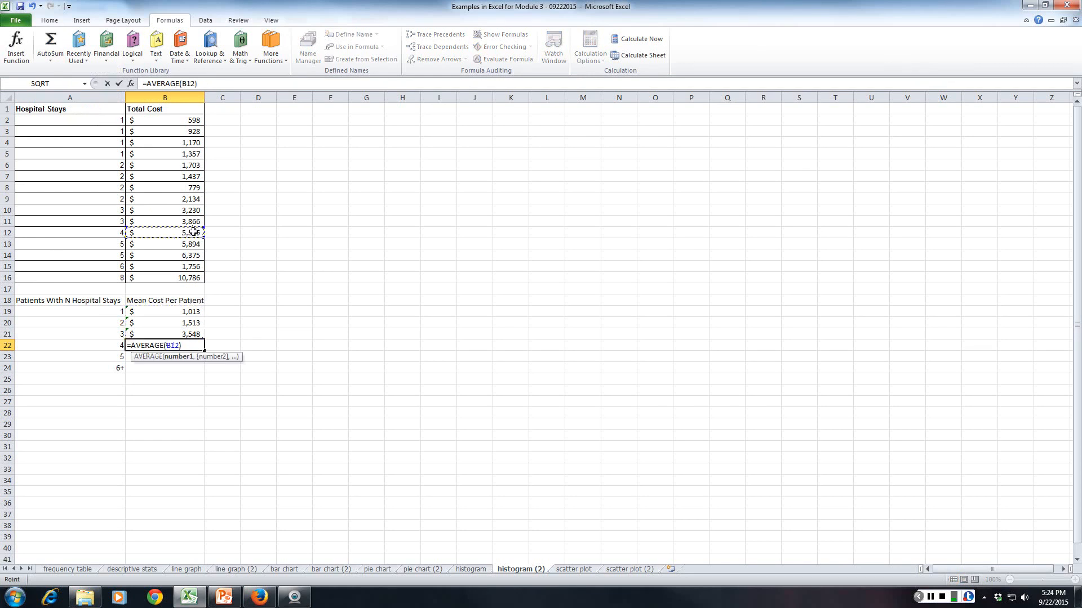
key("Return")
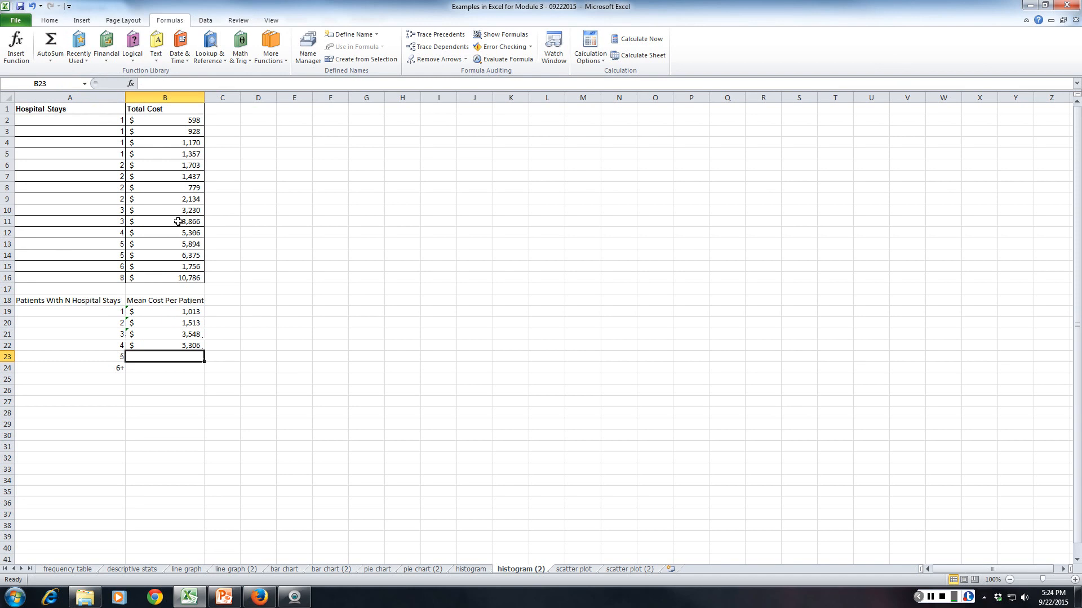
Calculate the mean cost for patients with 5 hospital stays in B23 as the average of B13:B14.
type("=")
left_click(50, 61)
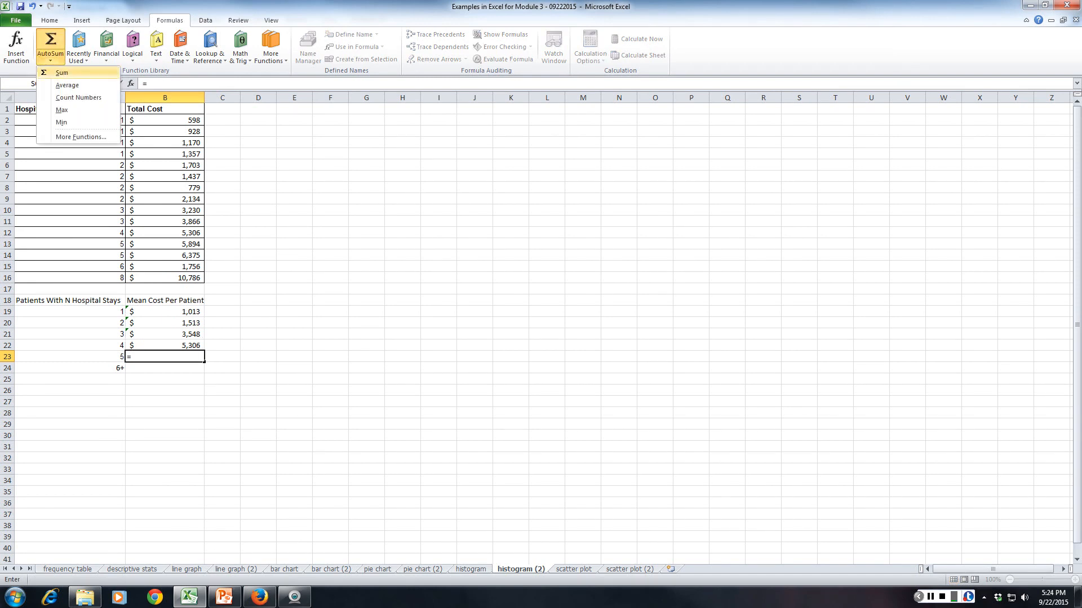
left_click(64, 85)
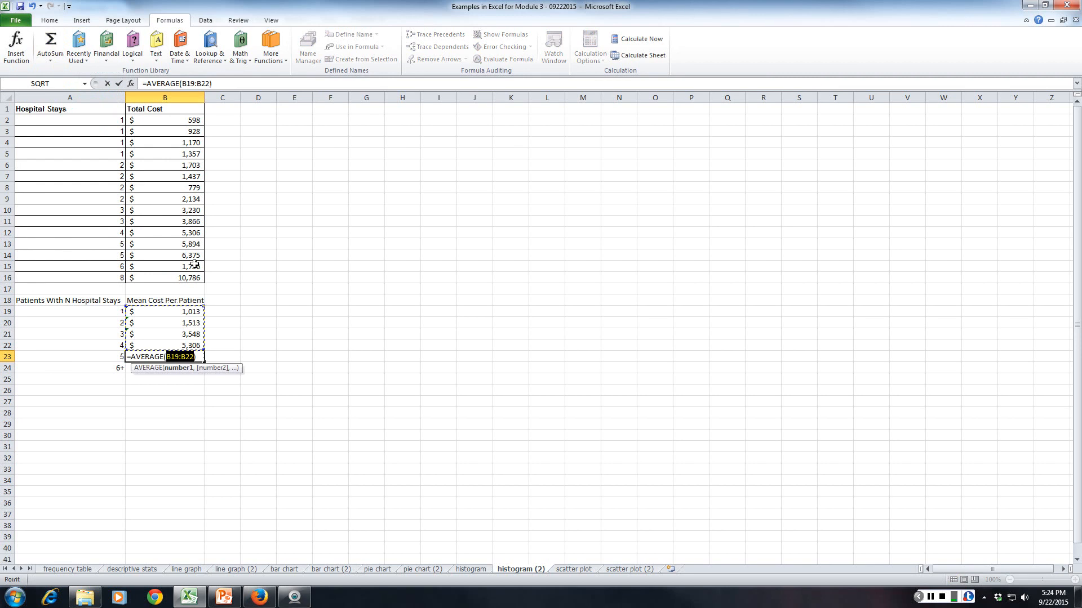
left_click_drag(181, 244, 181, 252)
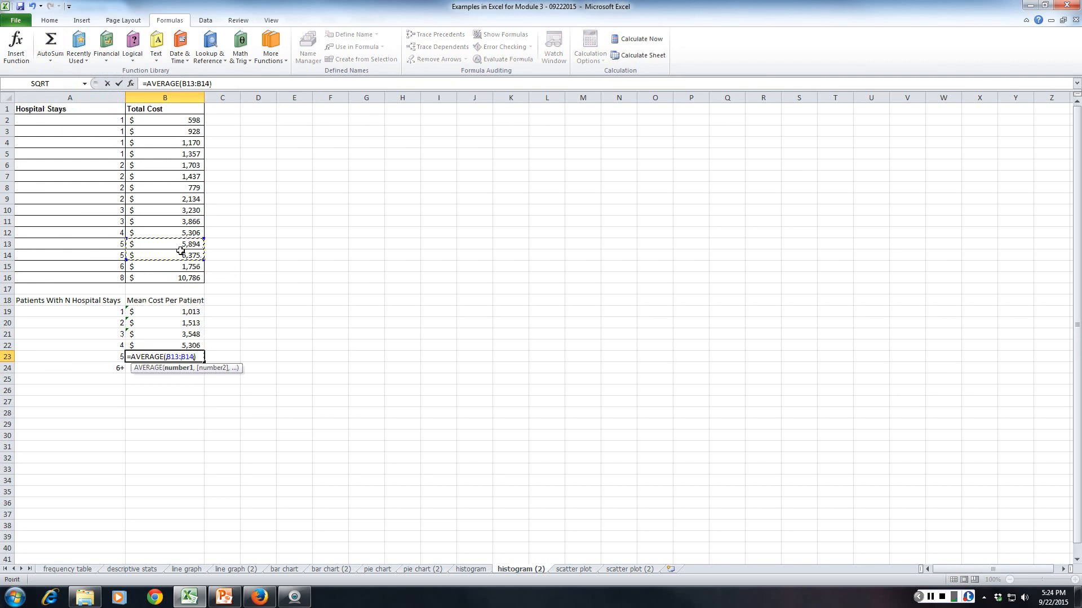
key("Return")
Calculate the mean cost for patients with 6+ hospital stays in B24 as the average of B15:B16.
type("=")
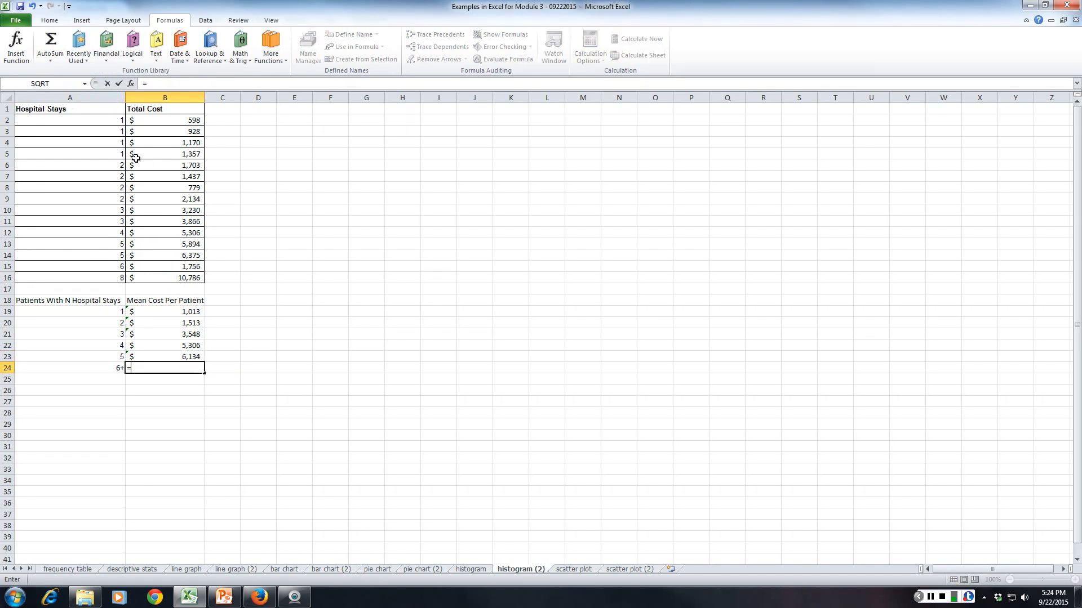
left_click(50, 59)
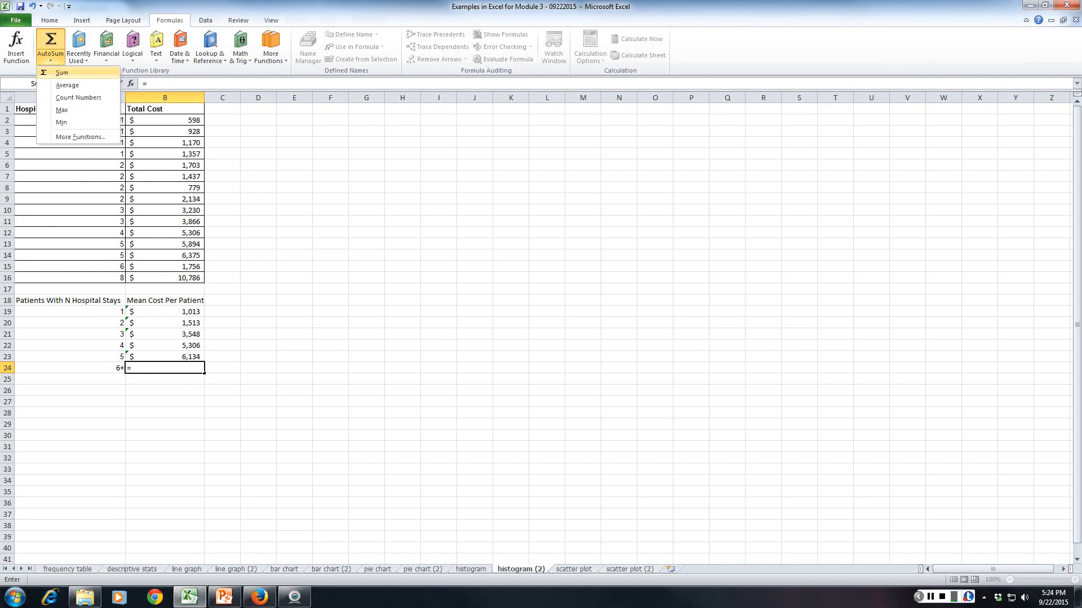
left_click(59, 85)
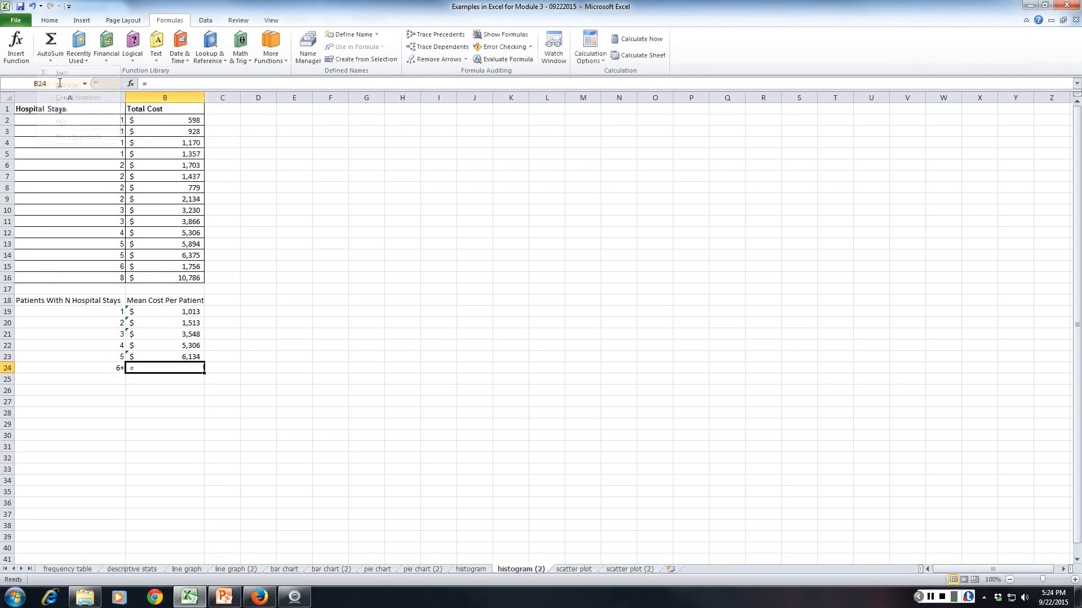
left_click(50, 58)
left_click(67, 85)
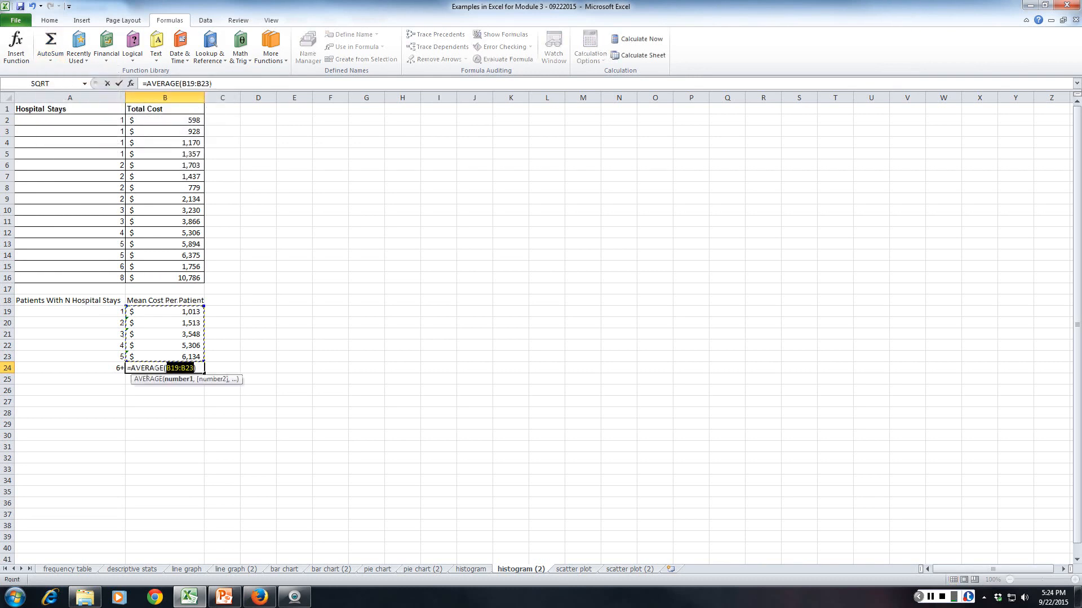
left_click(186, 267)
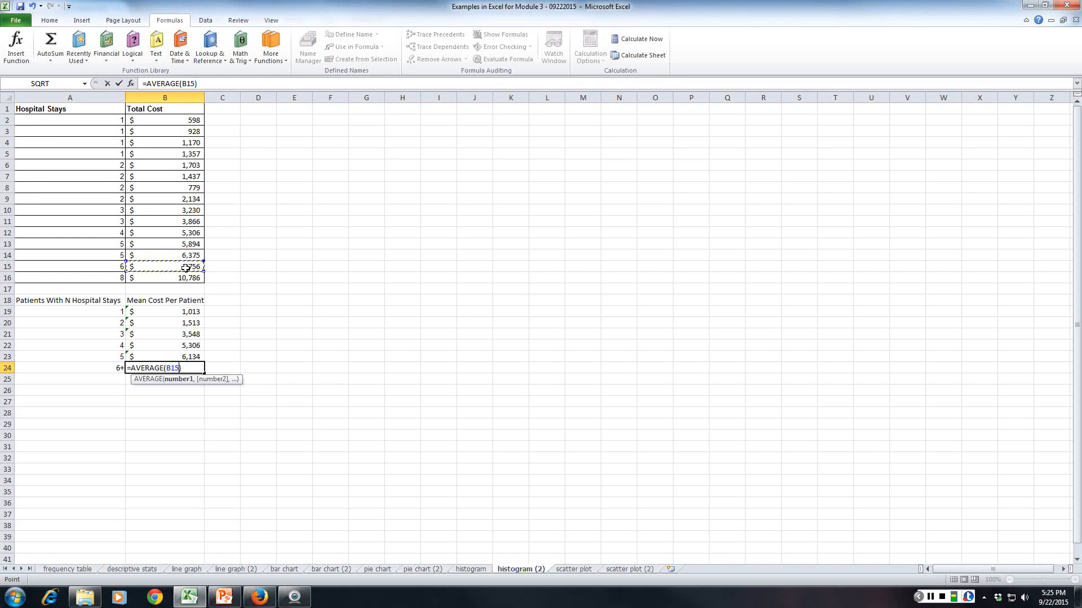
left_click_drag(186, 267, 186, 277)
key("Return")
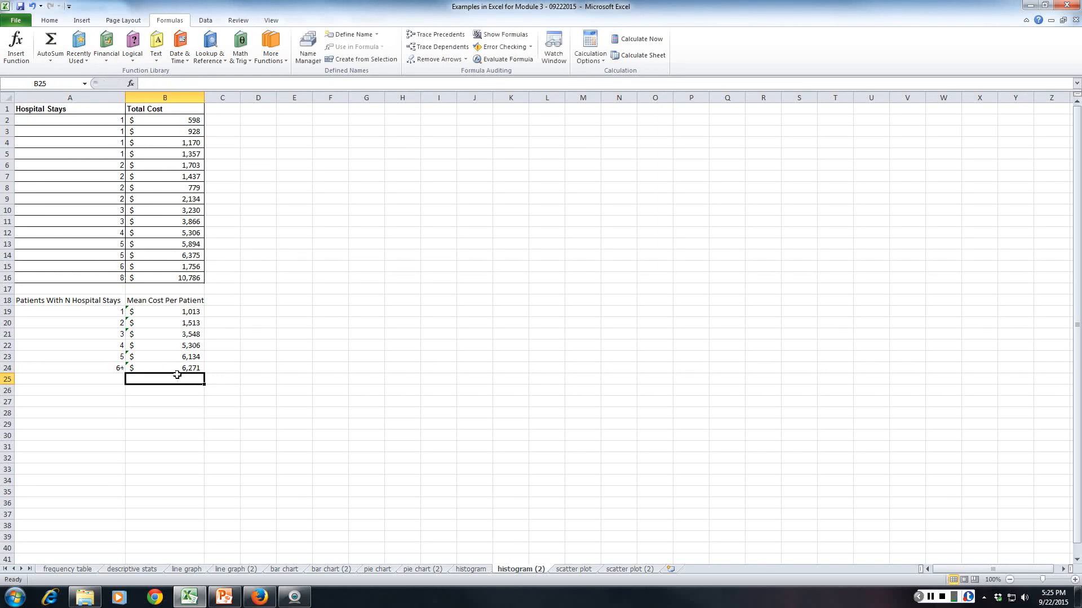
left_click(168, 446)
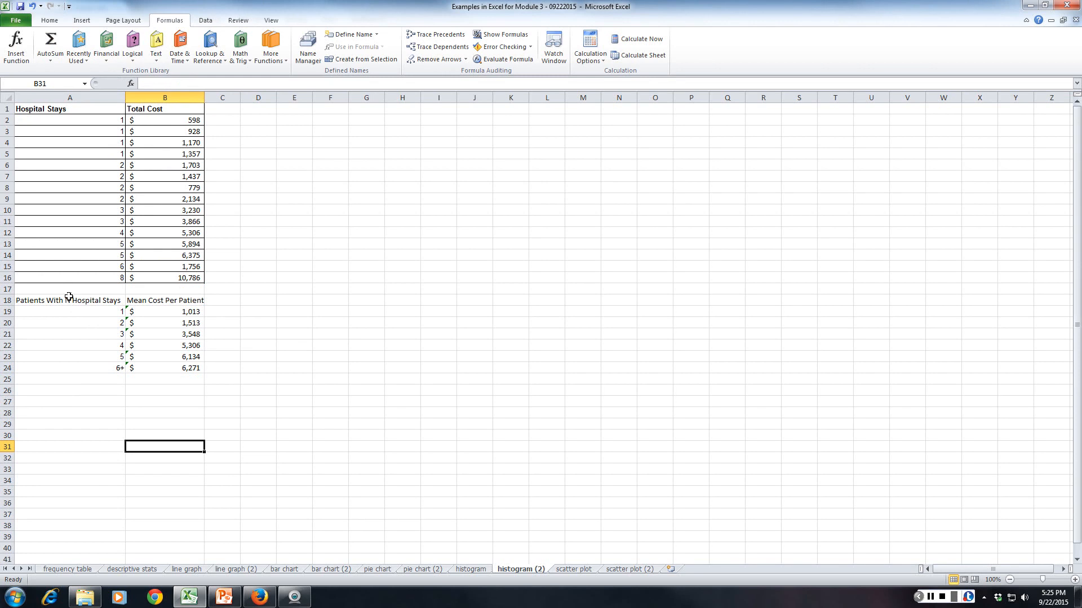
left_click_drag(71, 302, 161, 345)
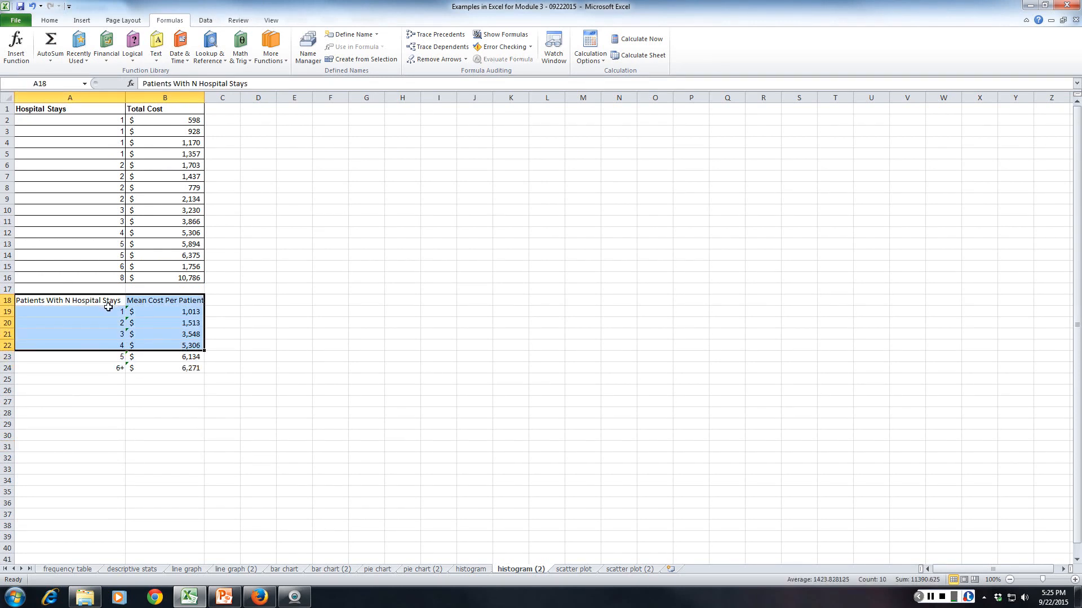
left_click(110, 333)
left_click(110, 346)
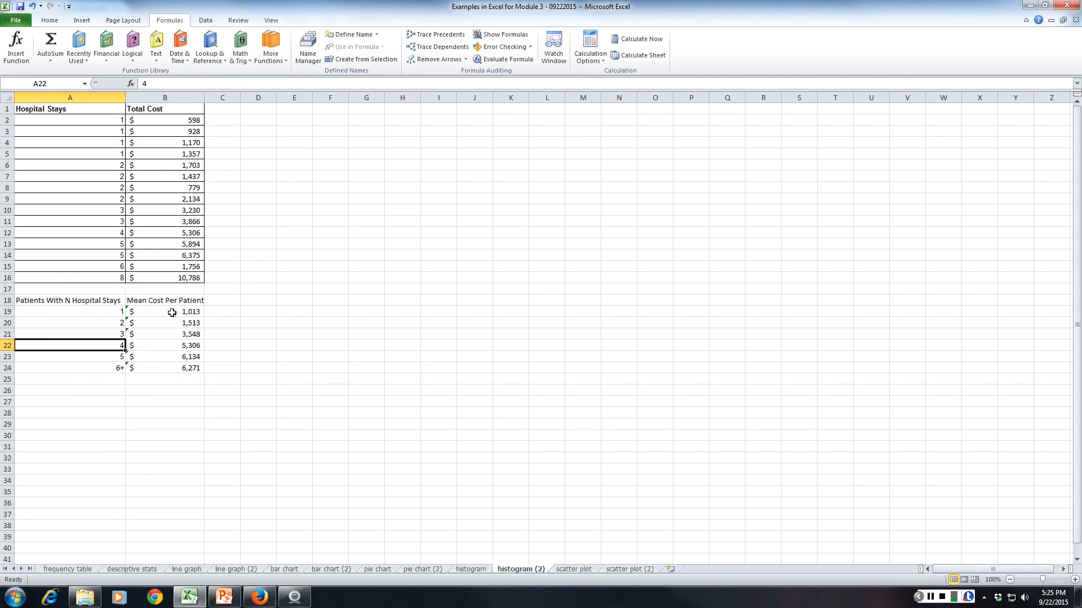
Insert a 2-D clustered column chart from the summary table in A18:B24.
left_click(82, 299)
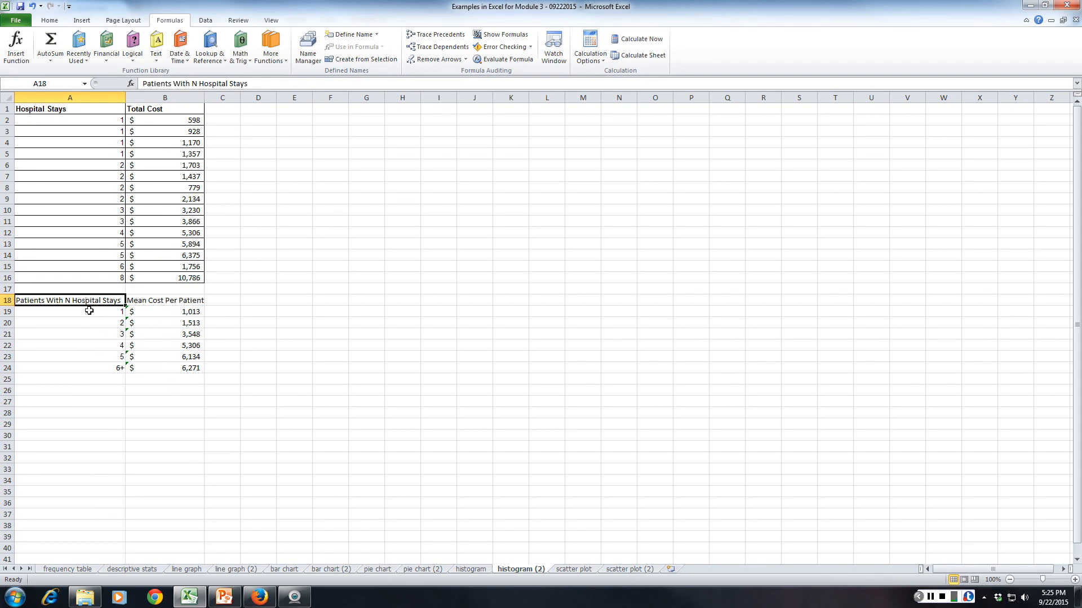
left_click_drag(89, 305, 157, 367)
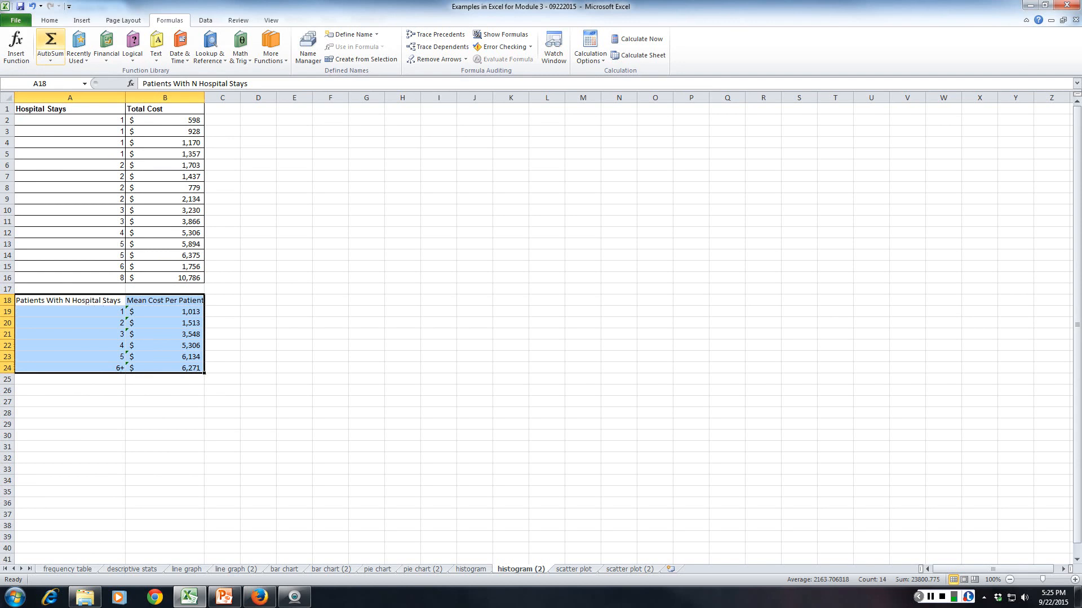
left_click(81, 20)
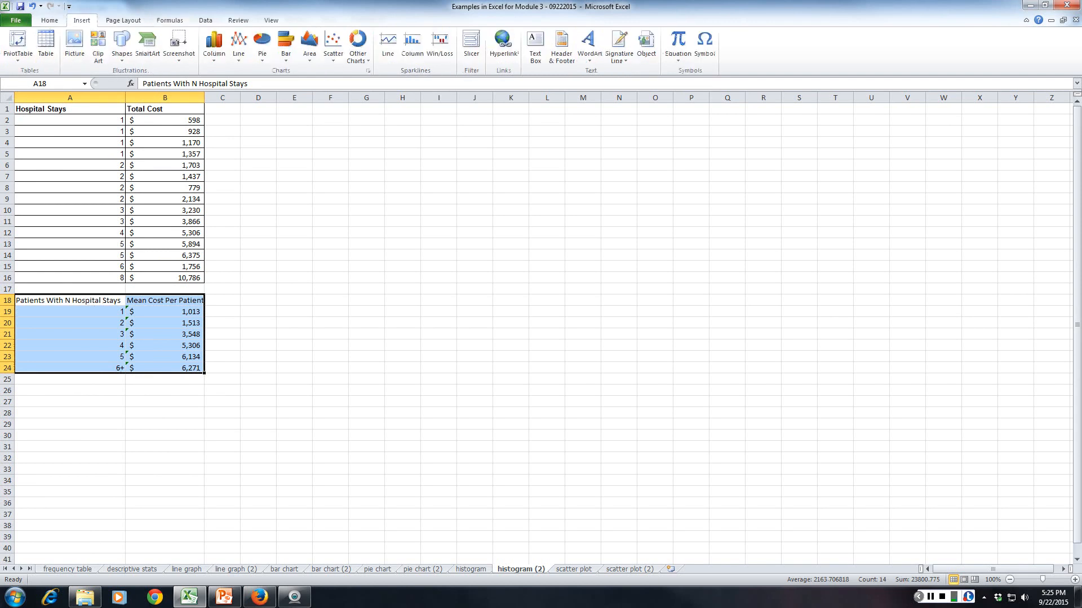
left_click(213, 47)
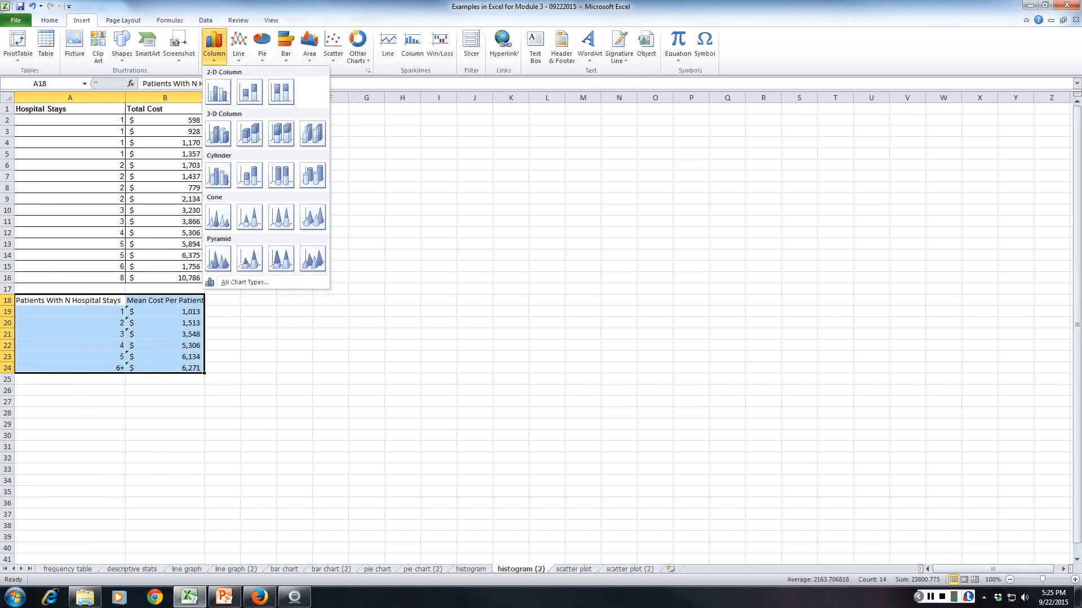
left_click(218, 91)
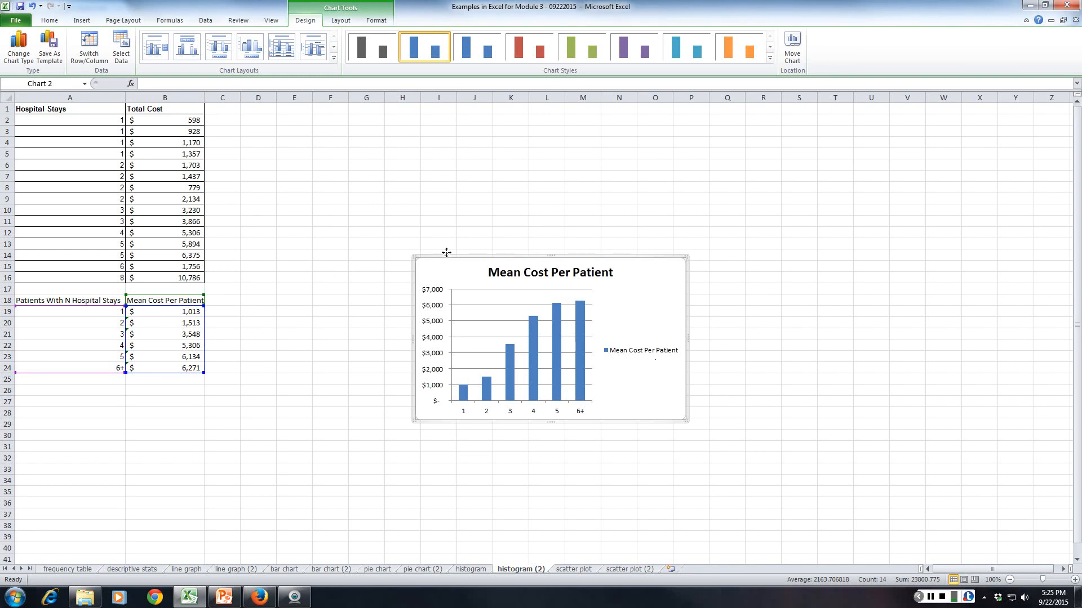
Move the column chart closer to the data, starting around E7, and enlarge it to about row 24.
left_click_drag(448, 257, 325, 179)
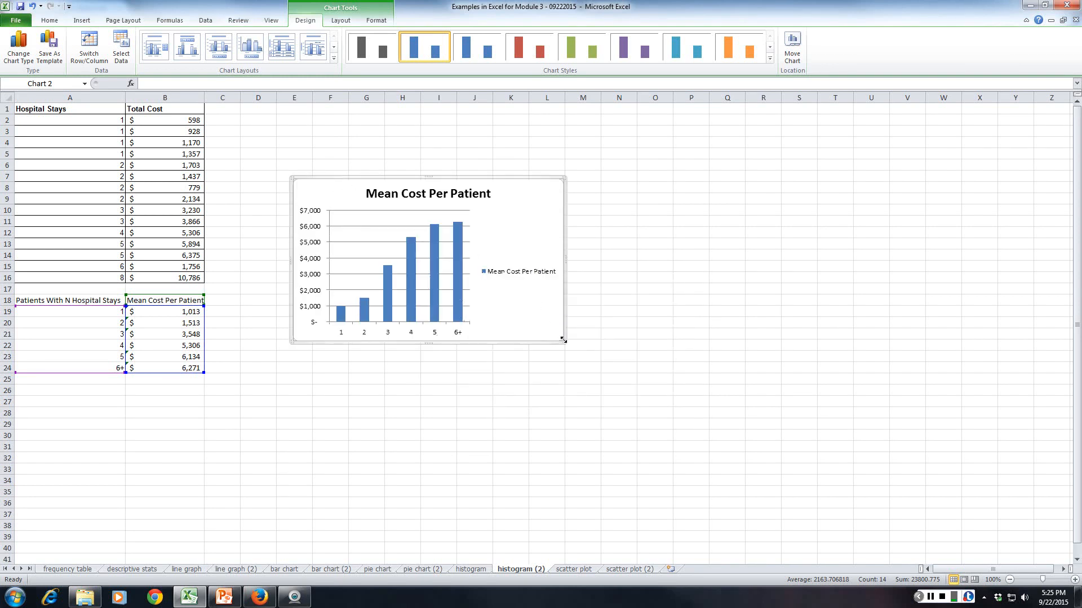
left_click_drag(564, 342, 609, 373)
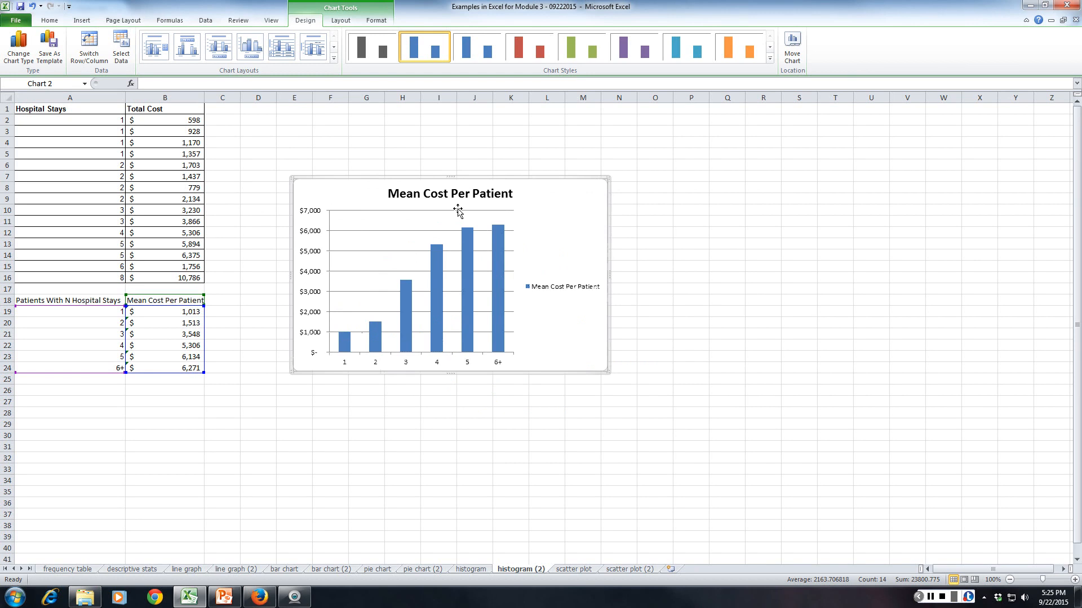
Delete the Mean Cost Per Patient legend from the column chart.
left_click(547, 279)
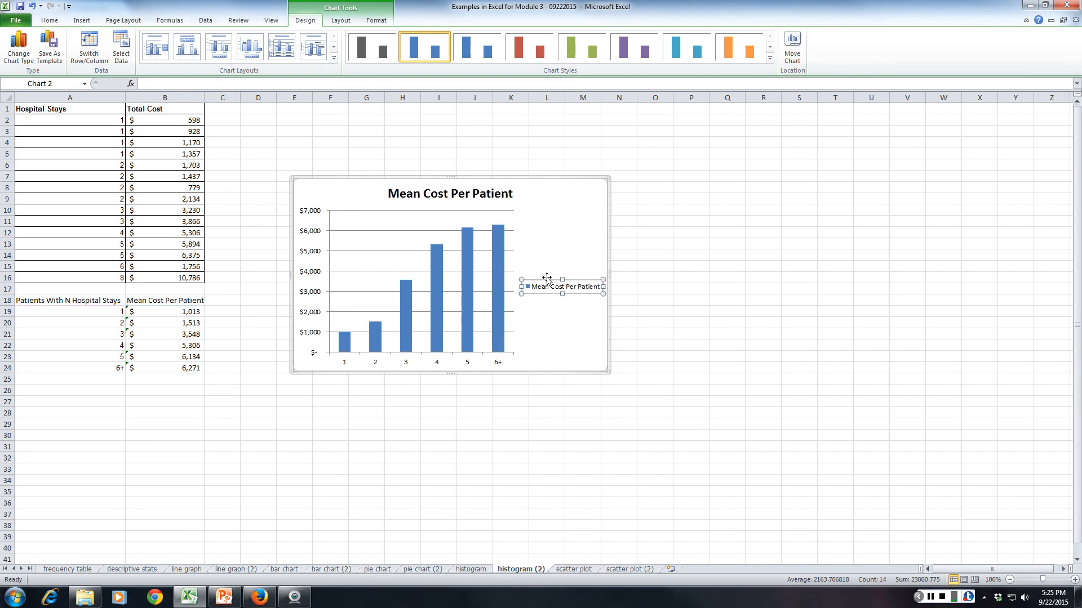
left_click(546, 277)
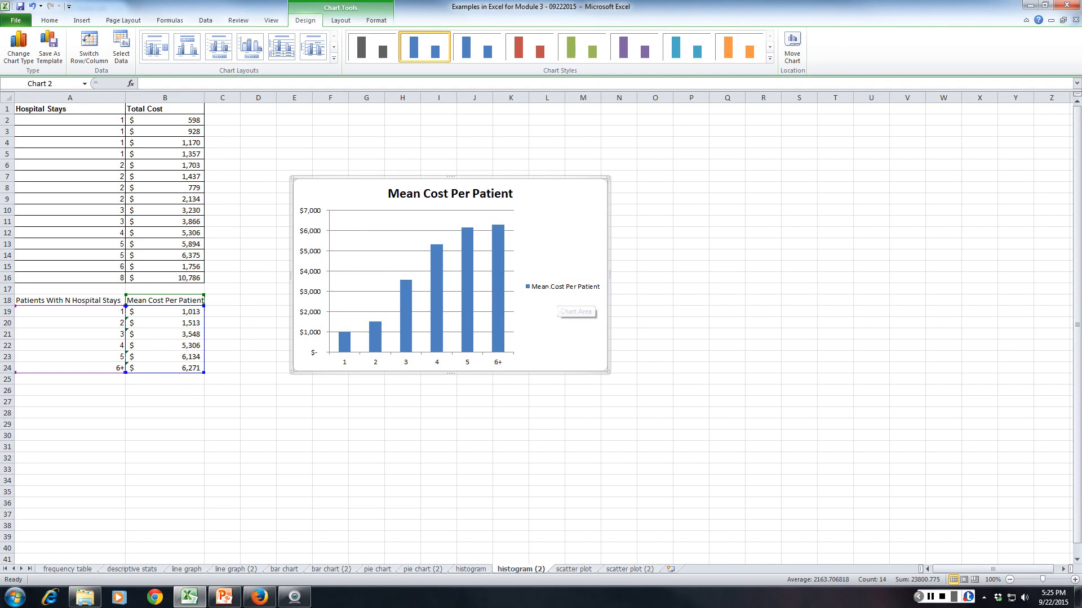
left_click(549, 280)
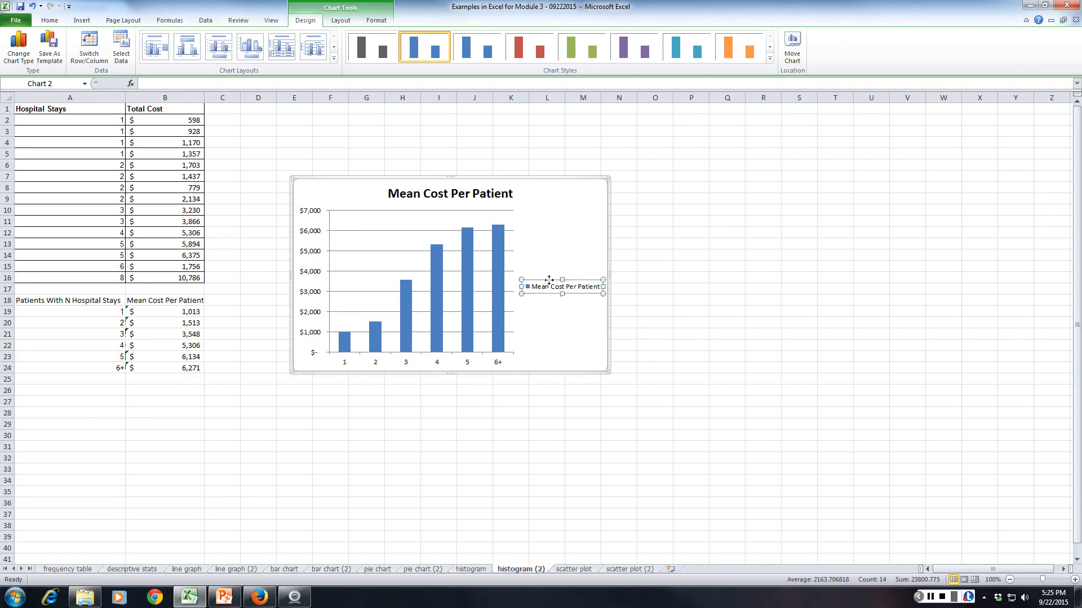
key("Delete")
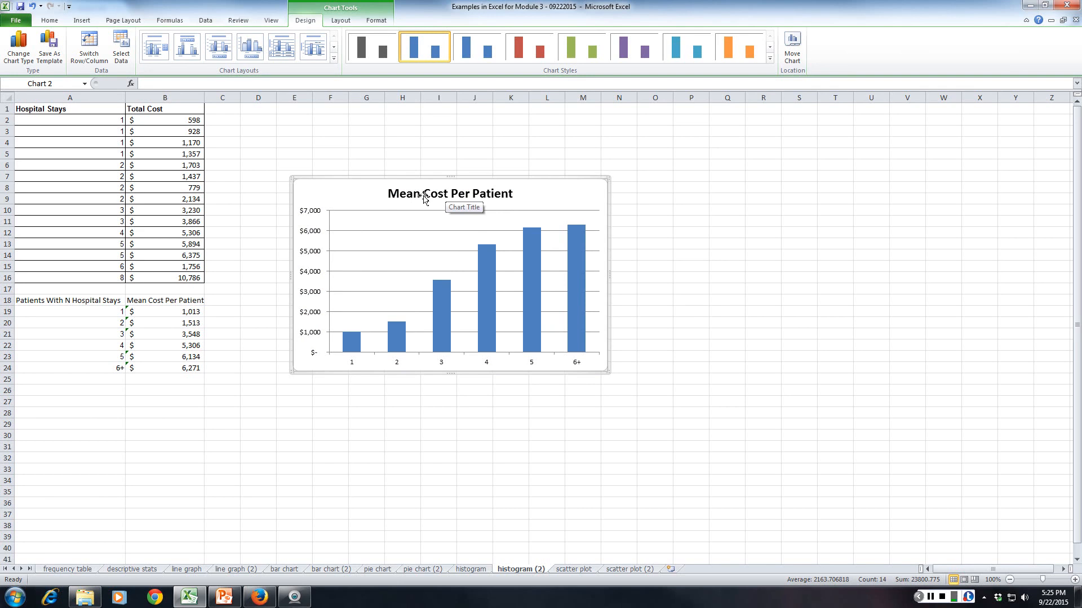
Change the column chart's title to "Mean Hospital Costs Per Patient by Number of Annual Hospital Visits".
left_click(446, 193)
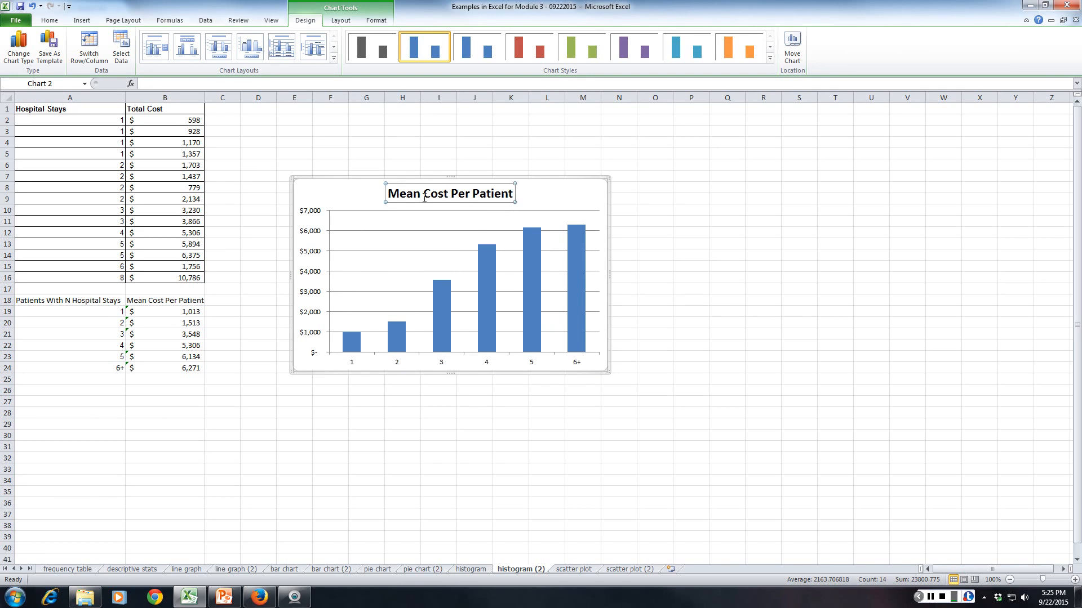
type("Hospital")
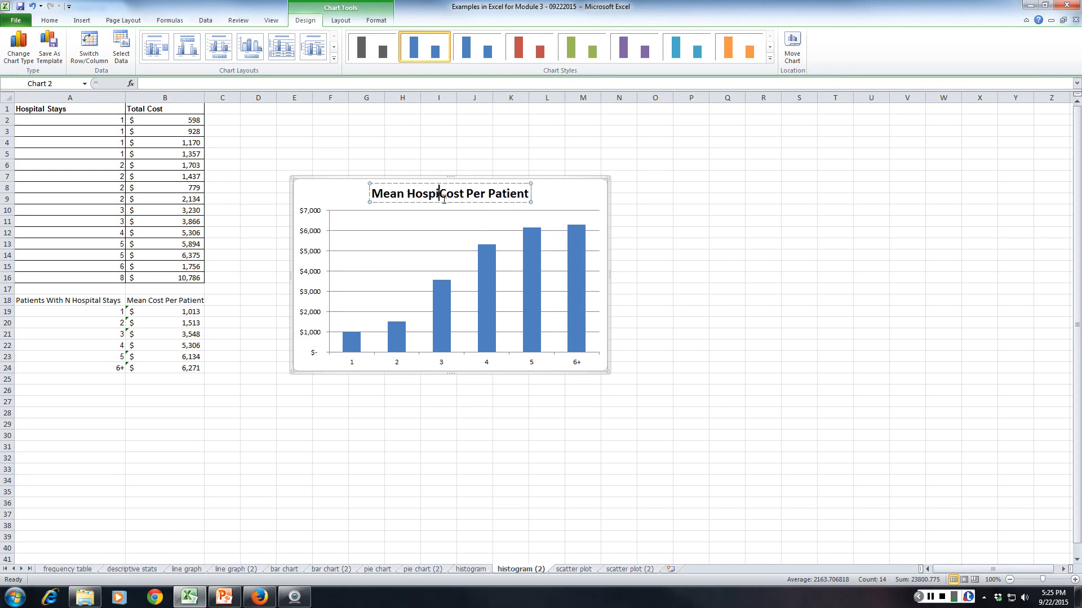
left_click(475, 193)
type("s")
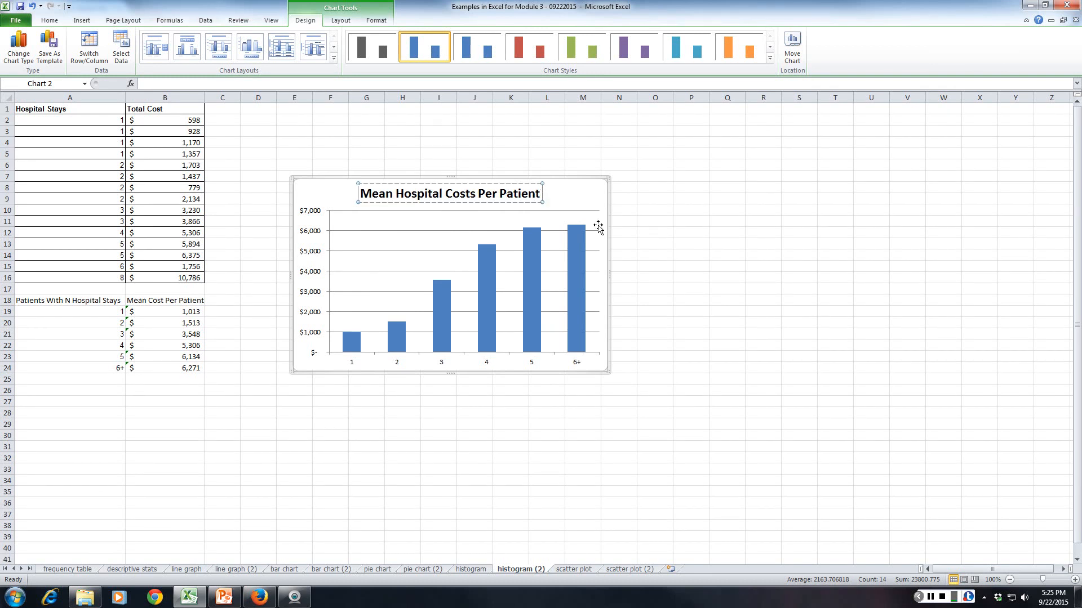
type(" Per Patient by ")
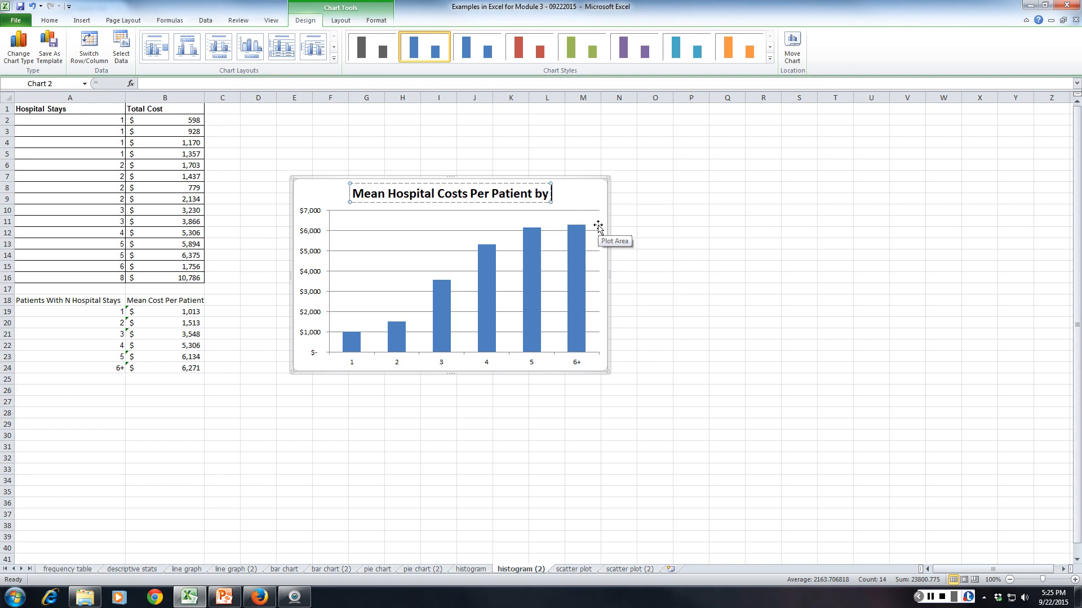
type("NUmber of")
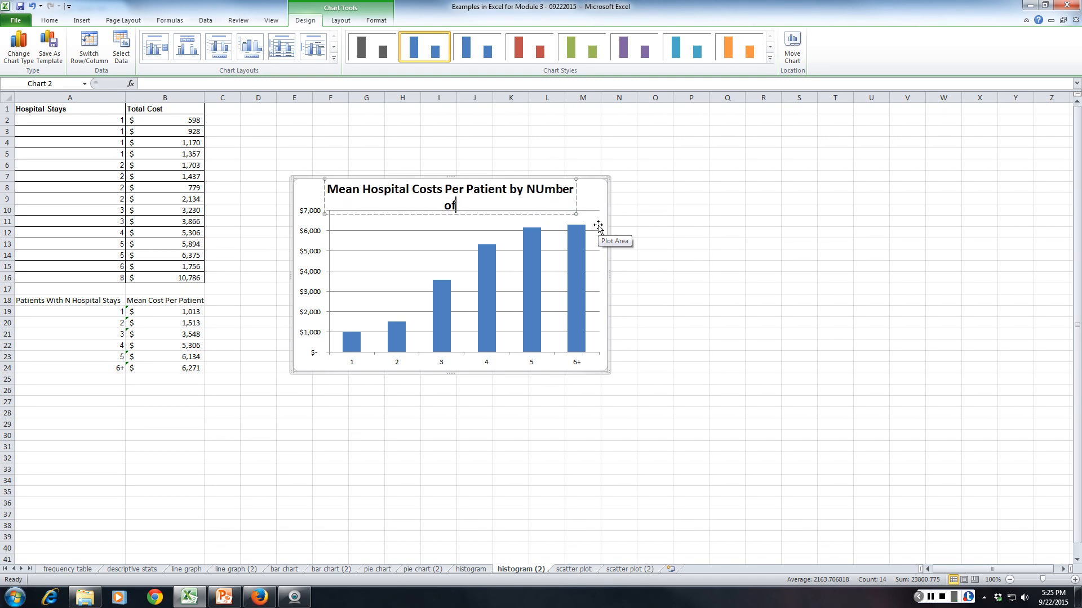
key("BackSpace")
key("BackSpace")
key("BackSpace")
key("BackSpace")
key("BackSpace")
key("BackSpace")
key("BackSpace")
key("BackSpace")
key("BackSpace")
key("BackSpace")
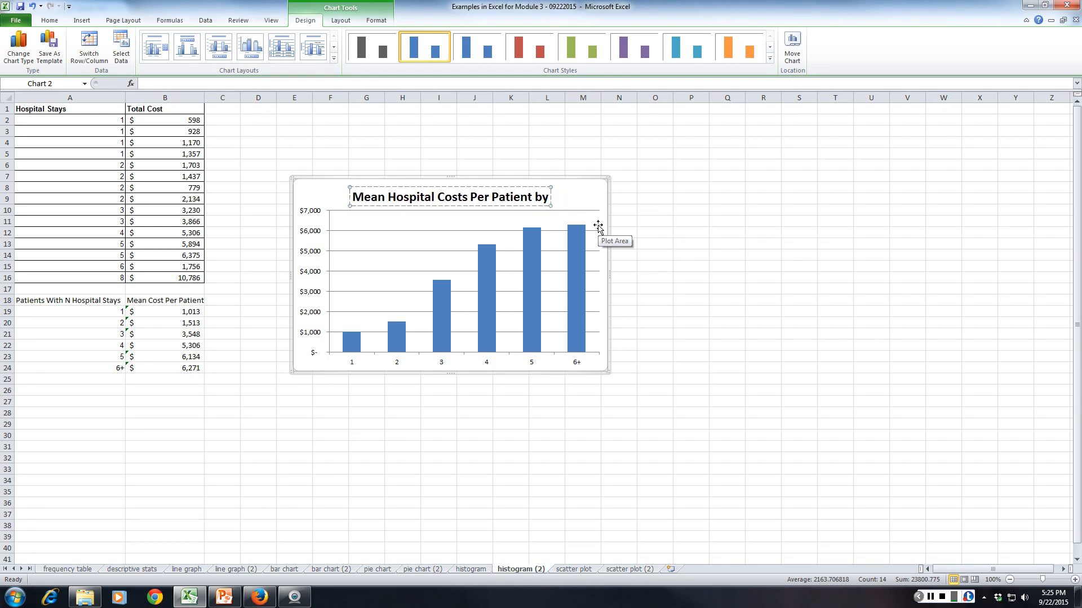
type("Number of An")
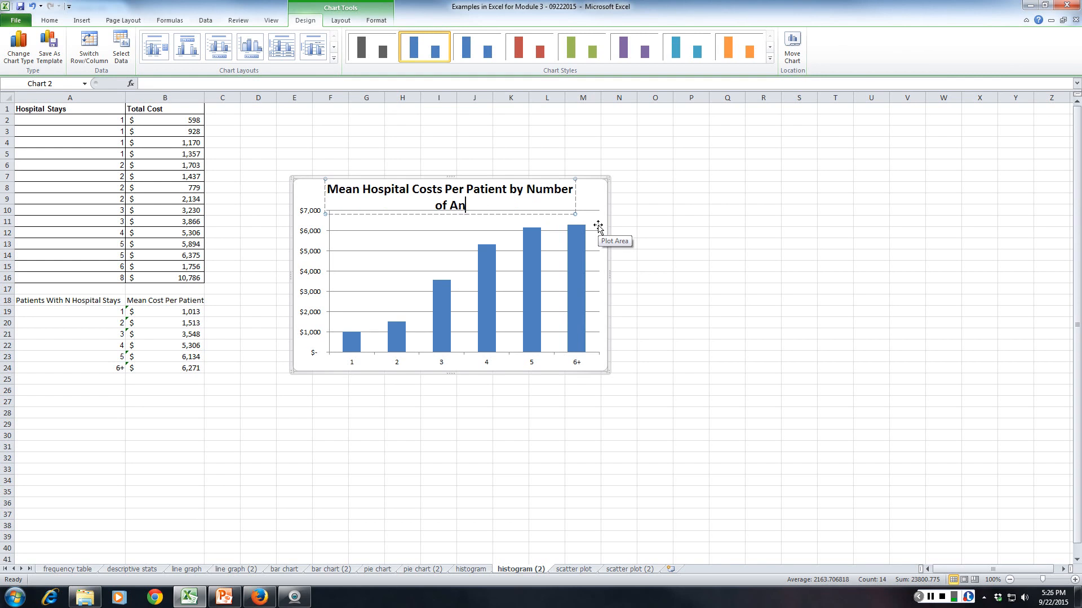
type("nual Hospital Vi")
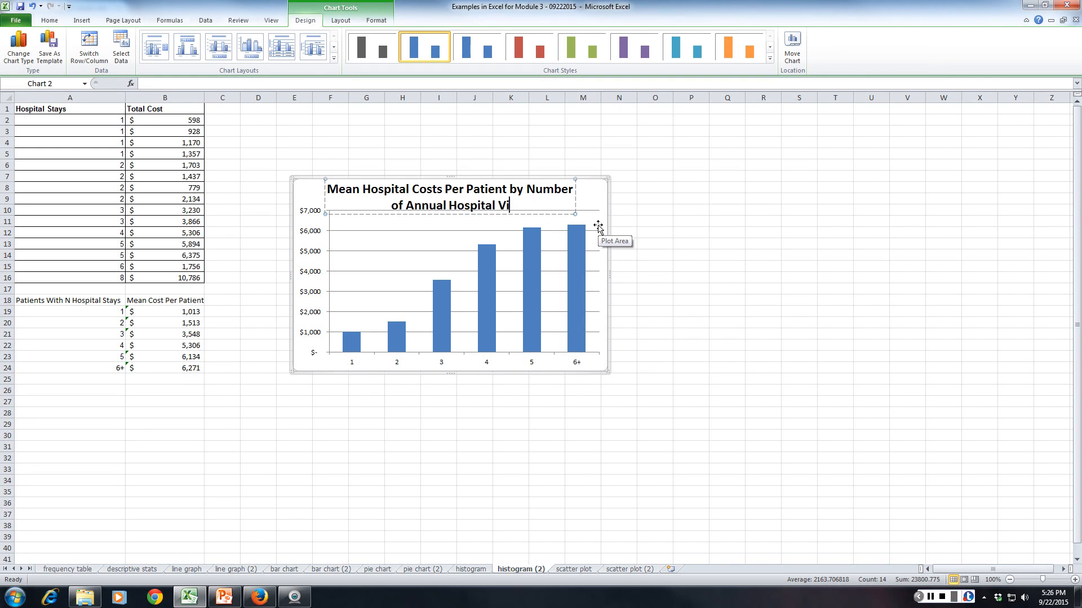
type("sits")
left_click(524, 435)
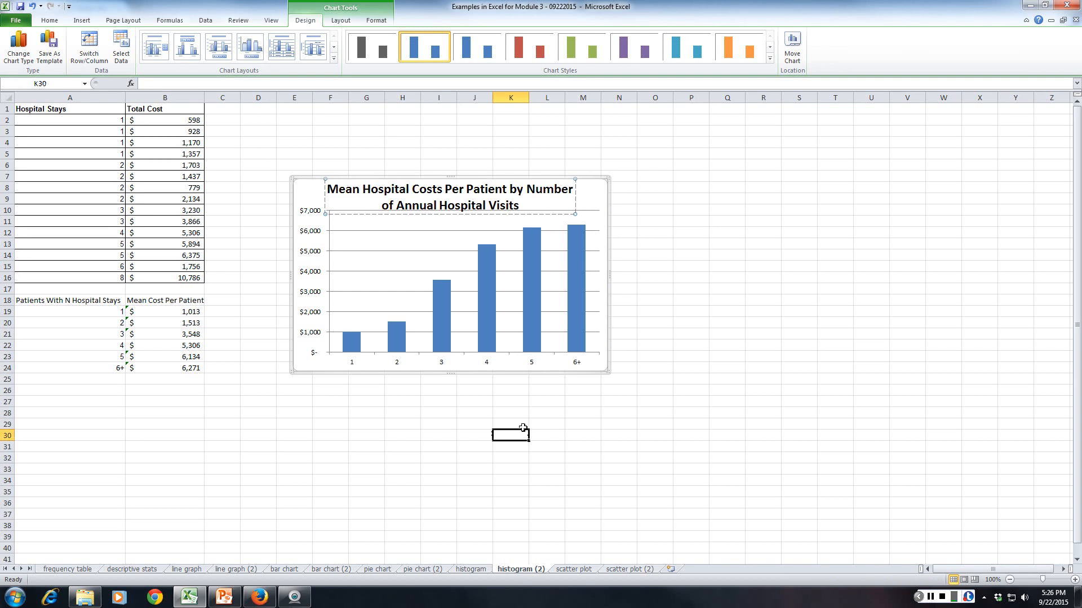
Enlarge the column chart and move it beside the data so it spans from about C2 to N25.
left_click(311, 194)
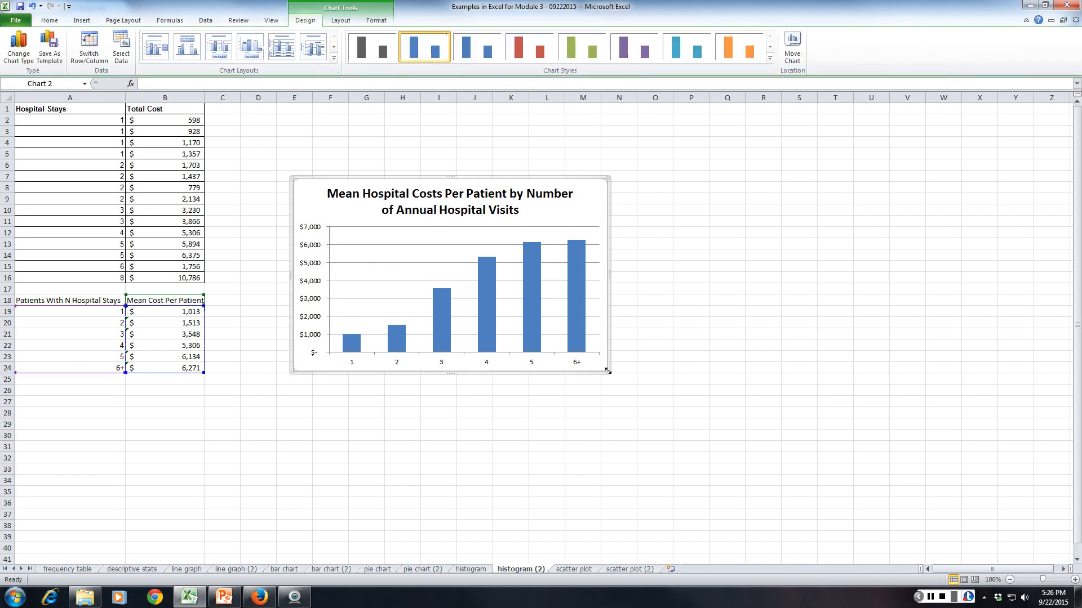
left_click_drag(608, 370, 687, 446)
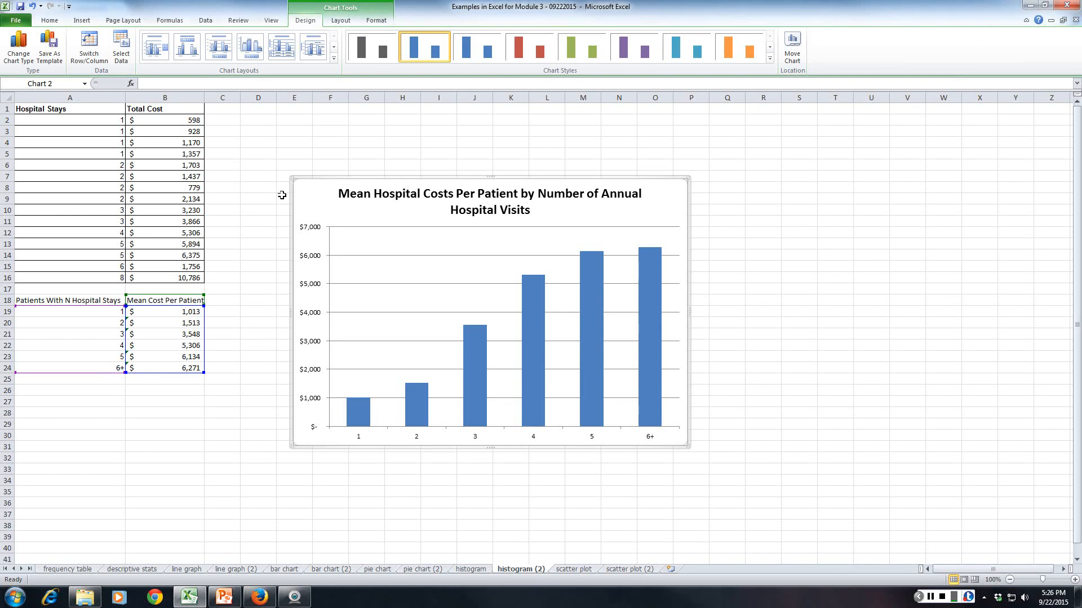
left_click_drag(299, 188, 233, 127)
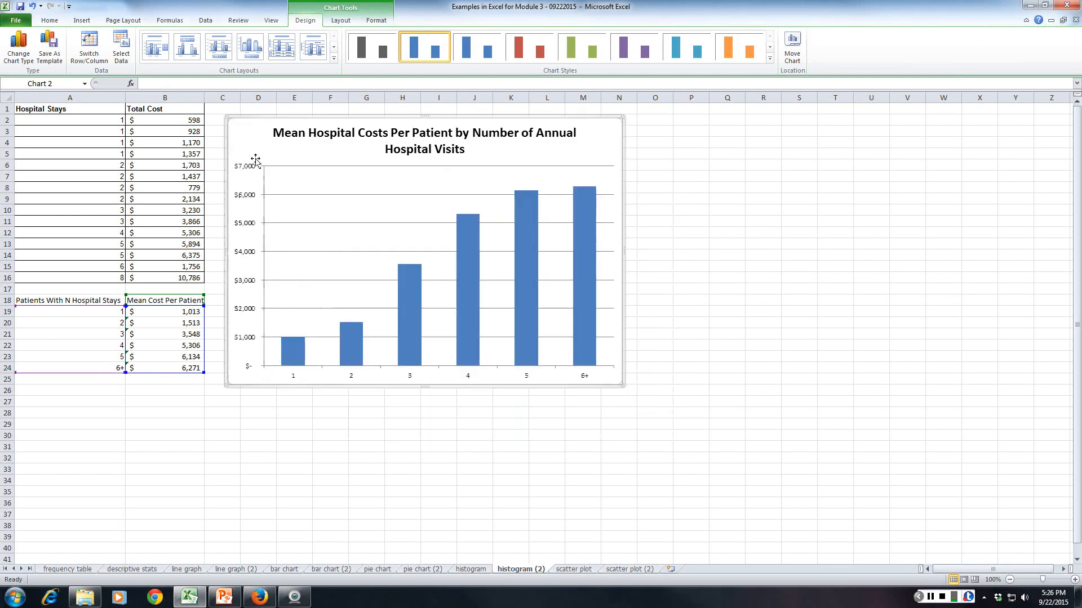
mouse_move(525, 244)
left_click(439, 515)
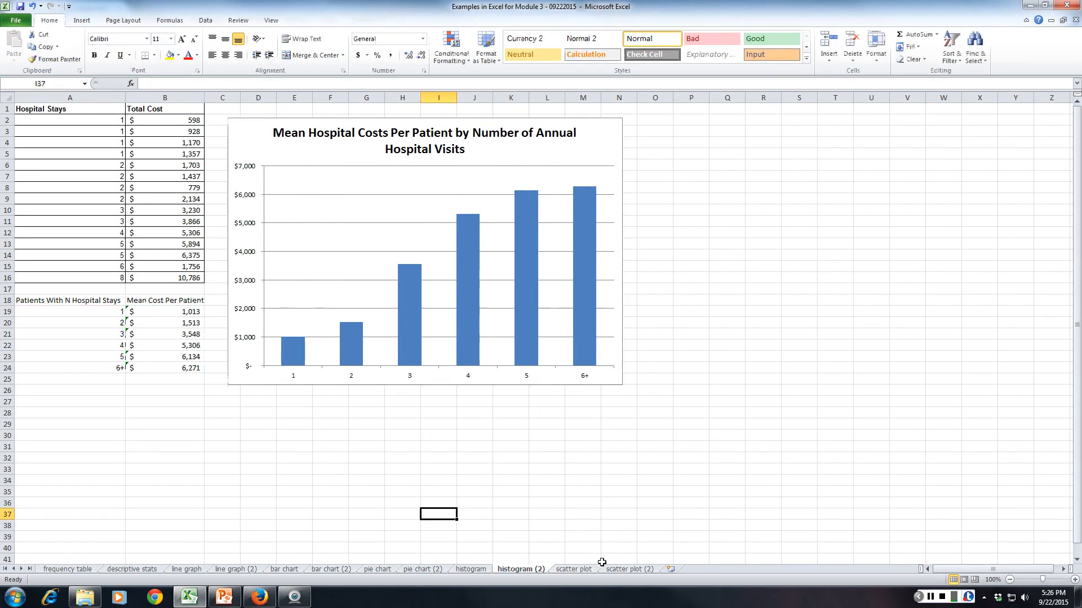
Open the scatter plot worksheet to view the example chart of total hospital costs by patient age.
left_click(581, 569)
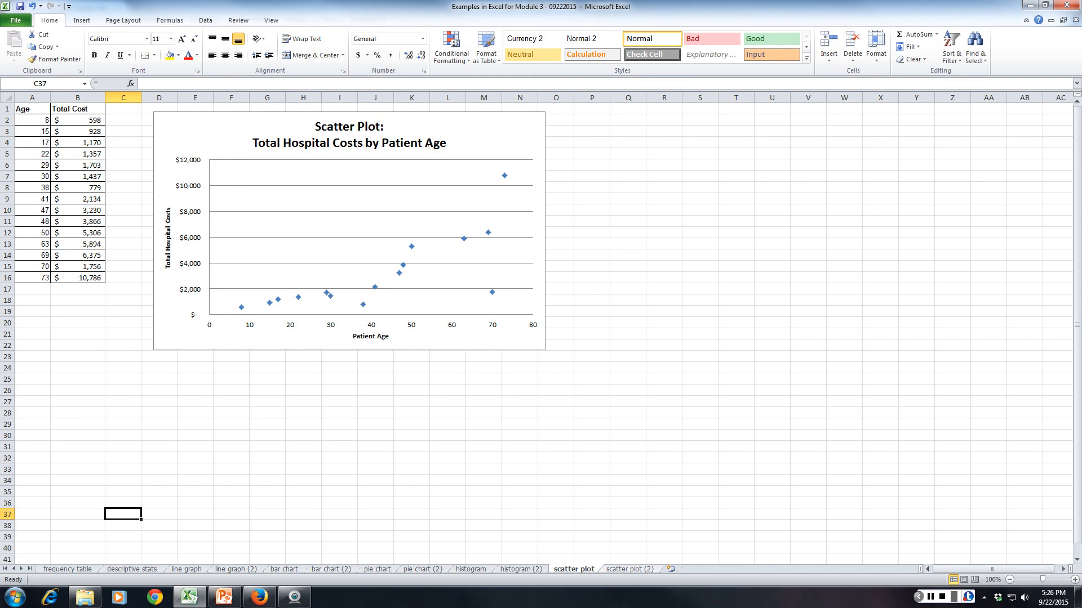
Copy the 15 patient ages from the descriptive stats worksheet into the Age column of scatter plot (2), starting at A2.
key("ctrl+Page_Down")
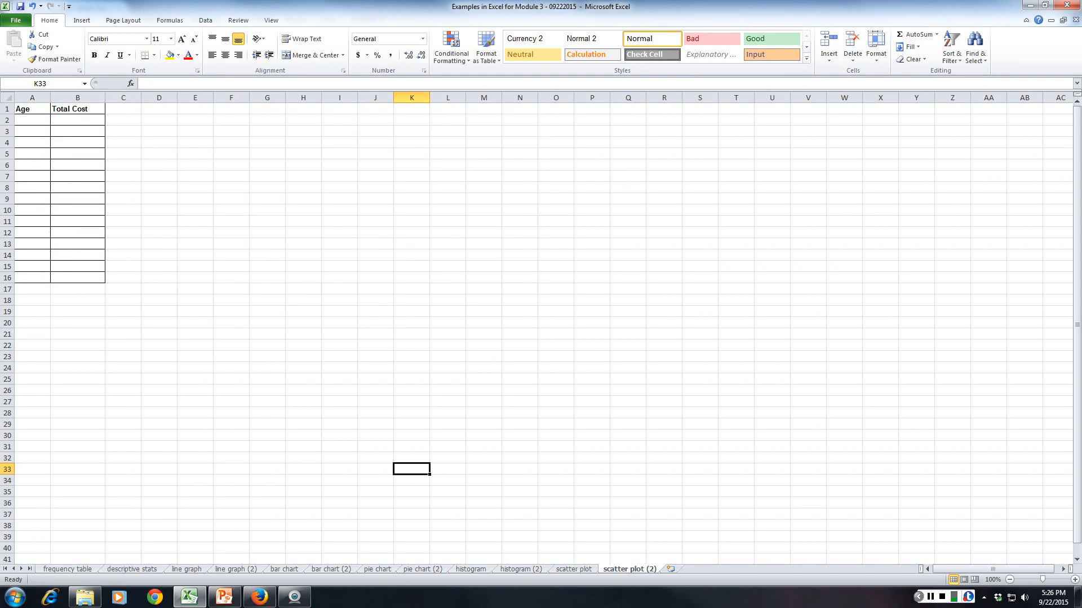
left_click(132, 569)
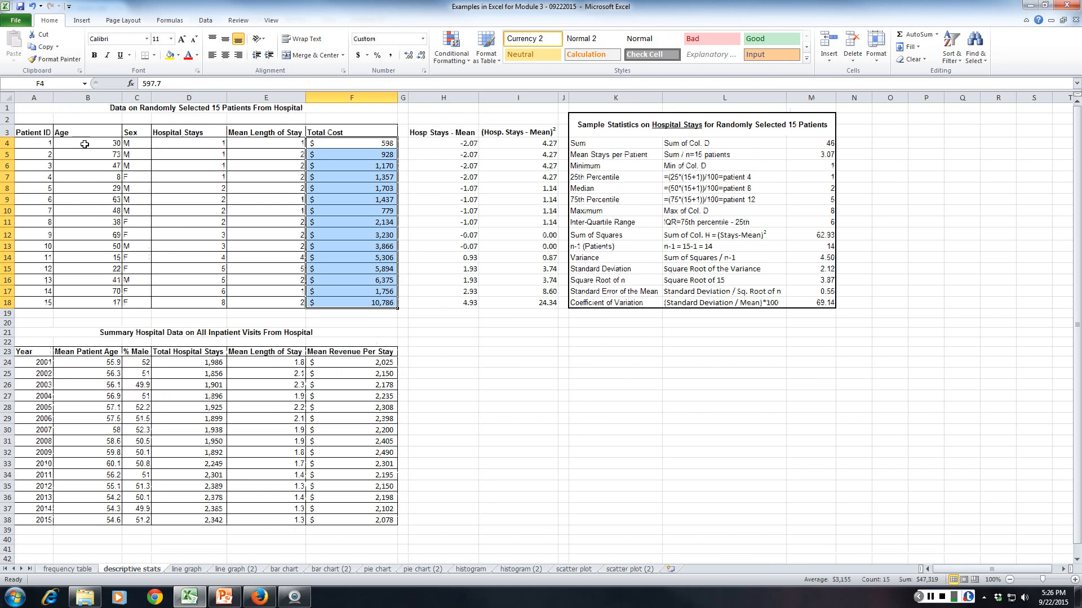
left_click_drag(85, 145, 93, 296)
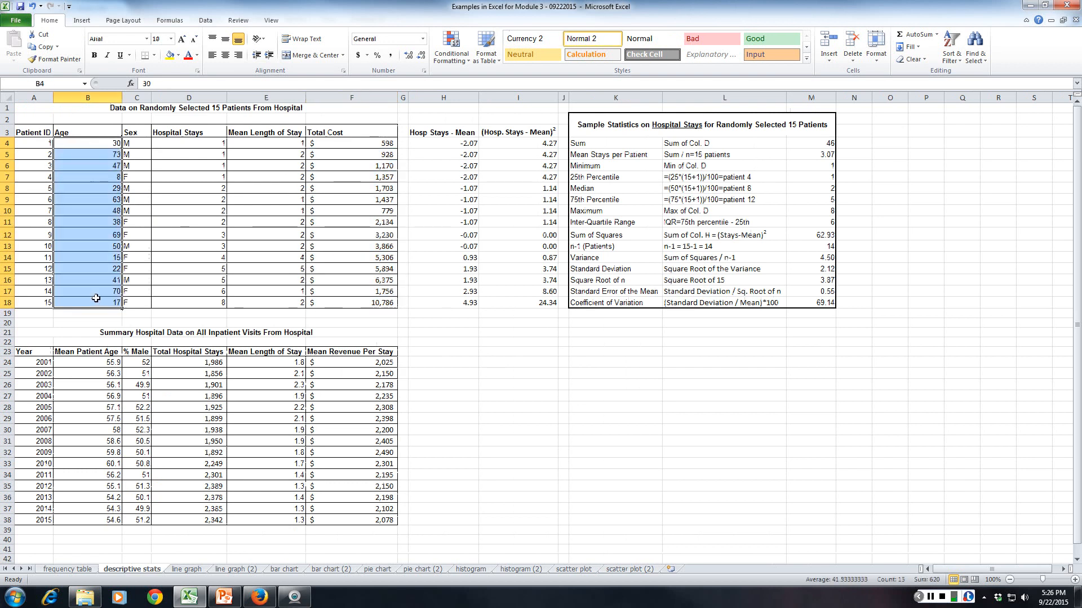
key("ctrl+c")
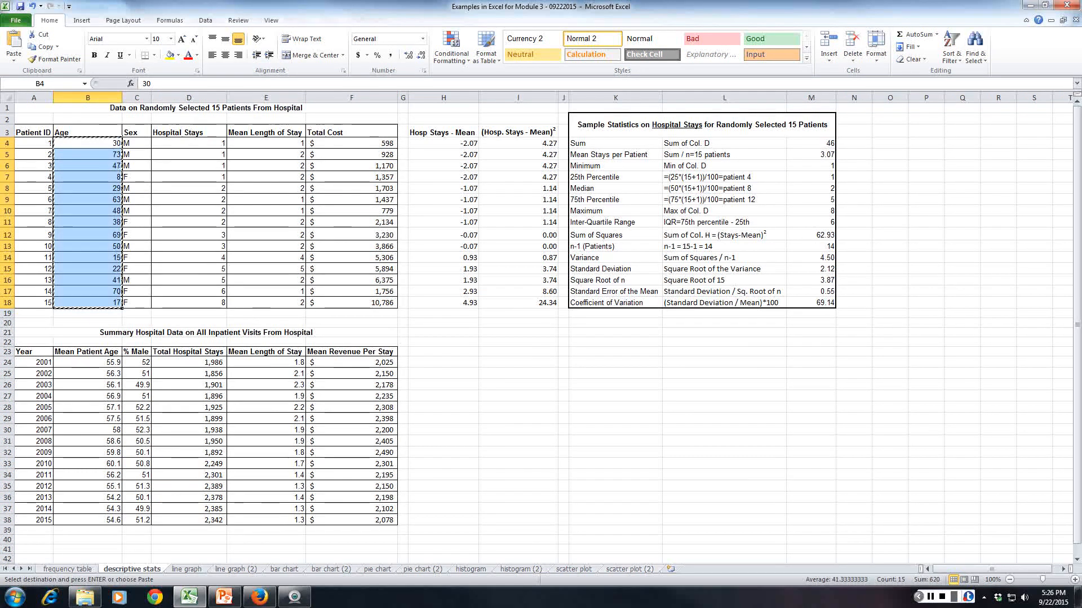
left_click(629, 569)
left_click(43, 119)
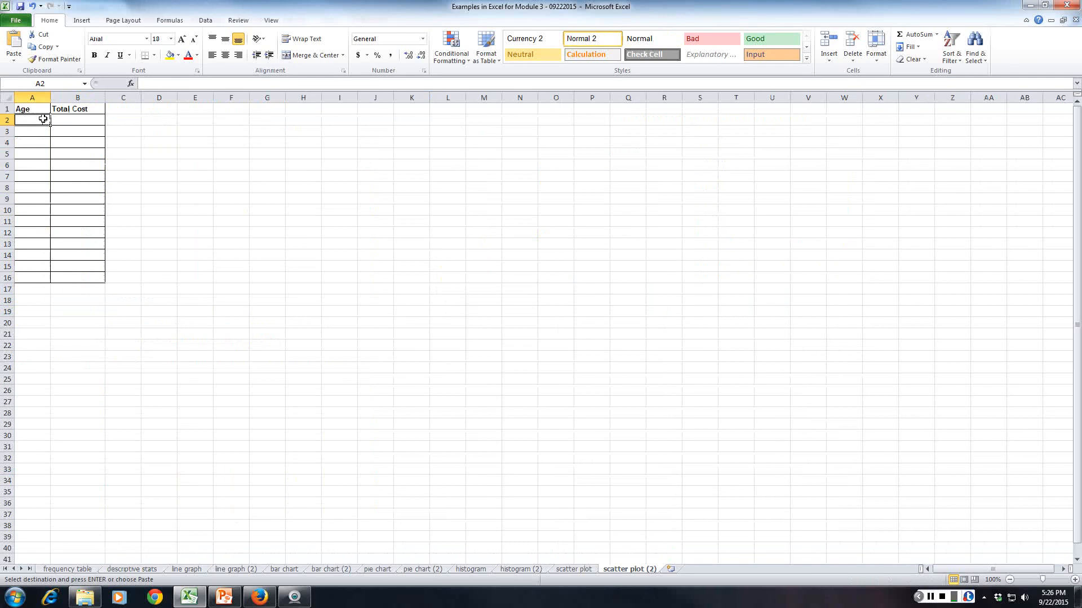
key("ctrl+v")
Copy the 15 patients' total costs from the descriptive stats worksheet into the Total Cost column of scatter plot (2), starting at B2.
left_click(132, 569)
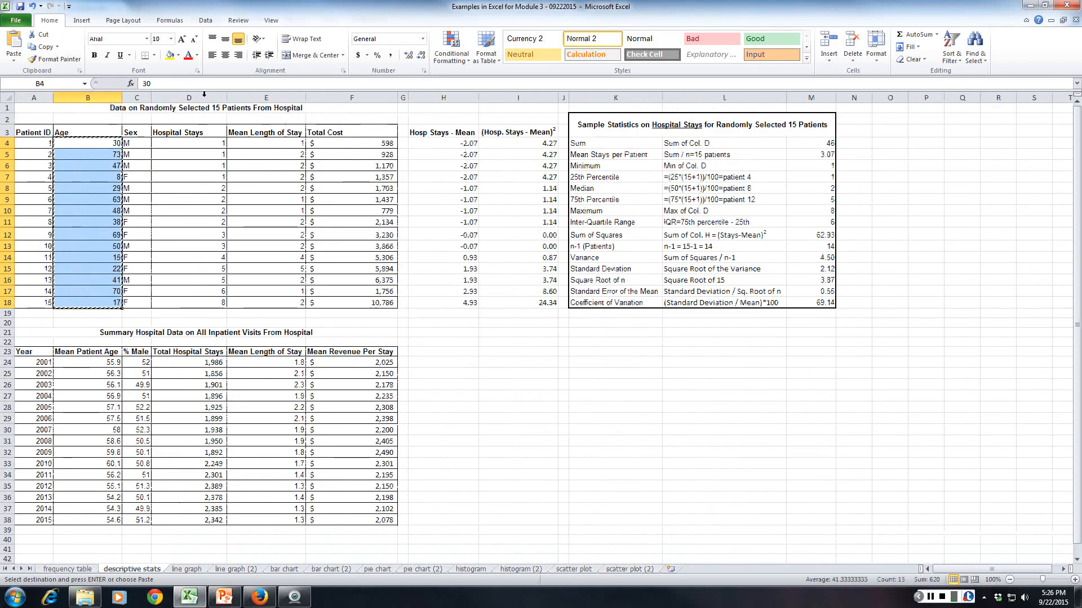
left_click_drag(338, 144, 340, 299)
key("ctrl+c")
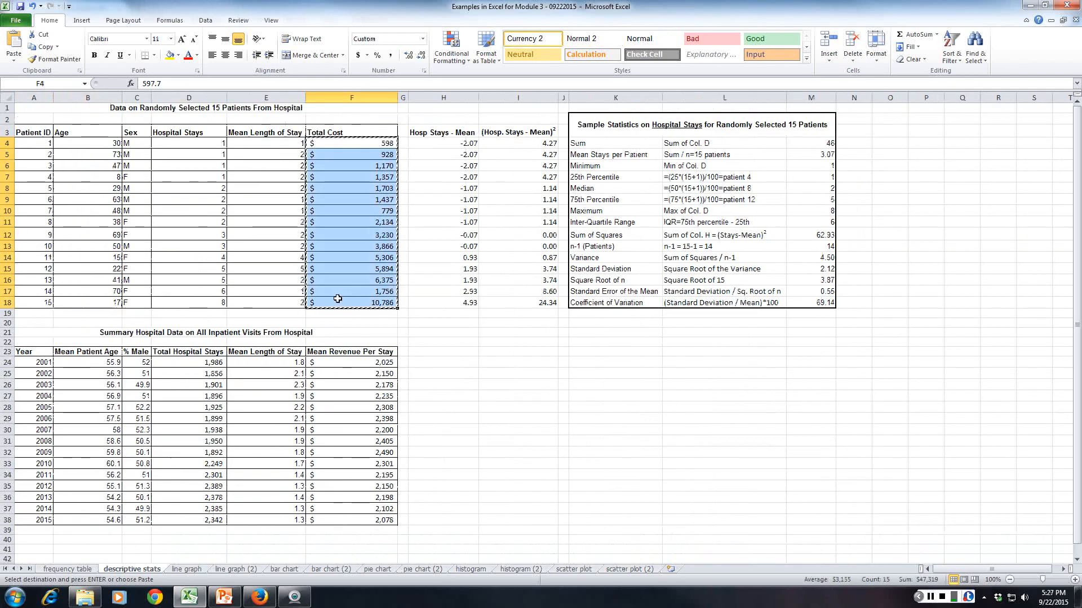
left_click(627, 566)
left_click(84, 120)
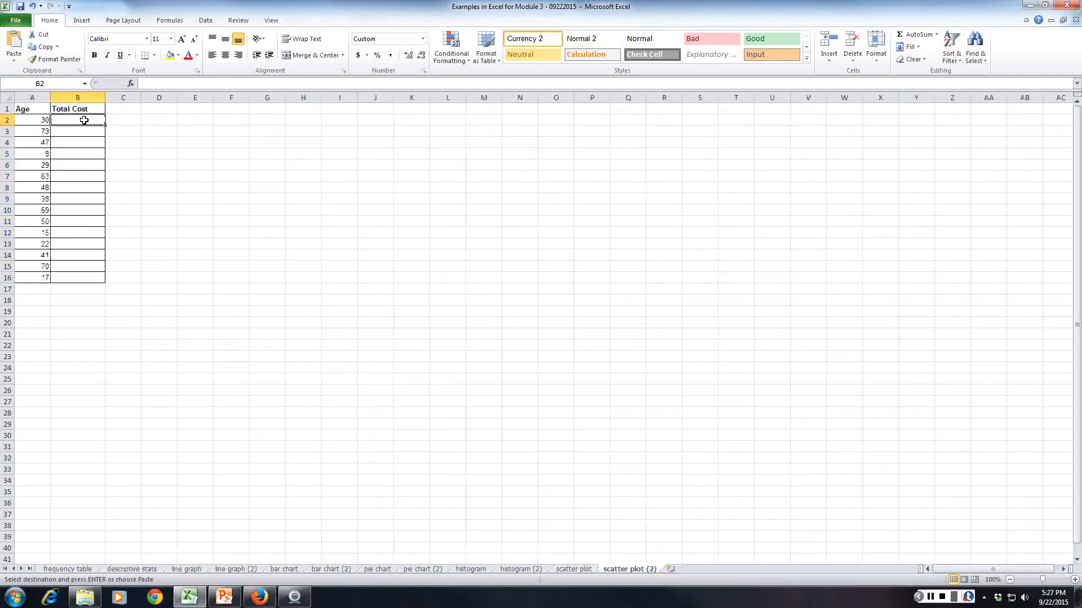
key("ctrl+v")
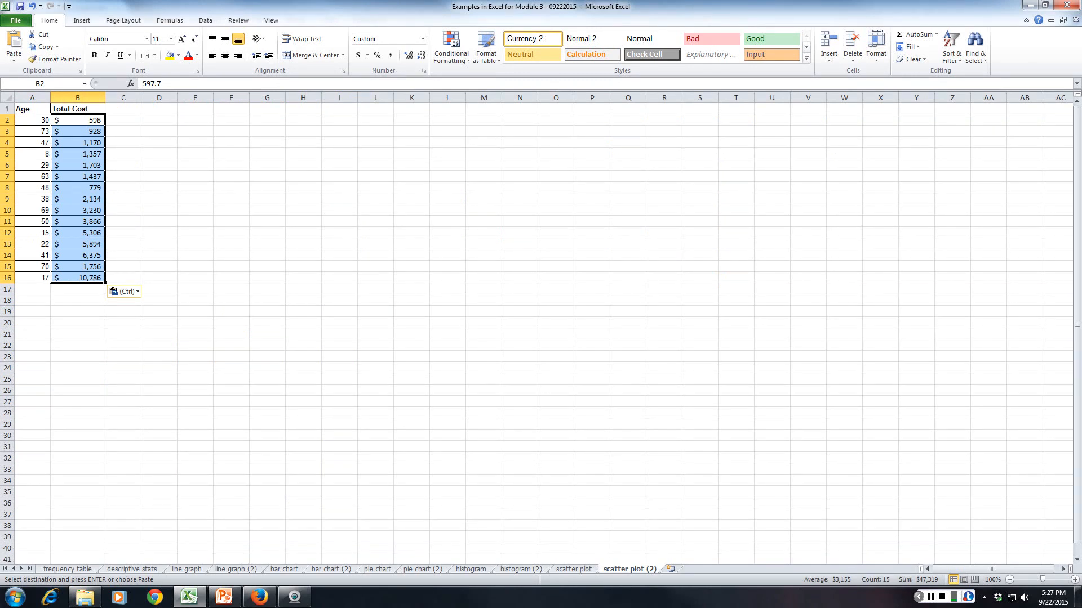
left_click(79, 457)
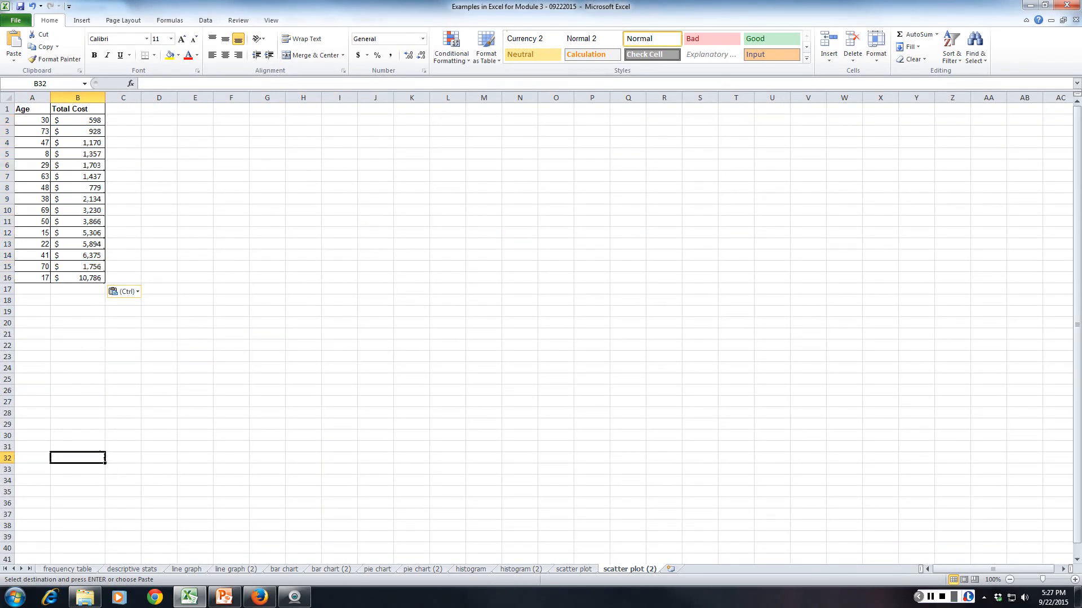
Sort the Age and Total Cost table in A1:B16 by Total Cost from smallest to largest.
key("ctrl+Page_Up")
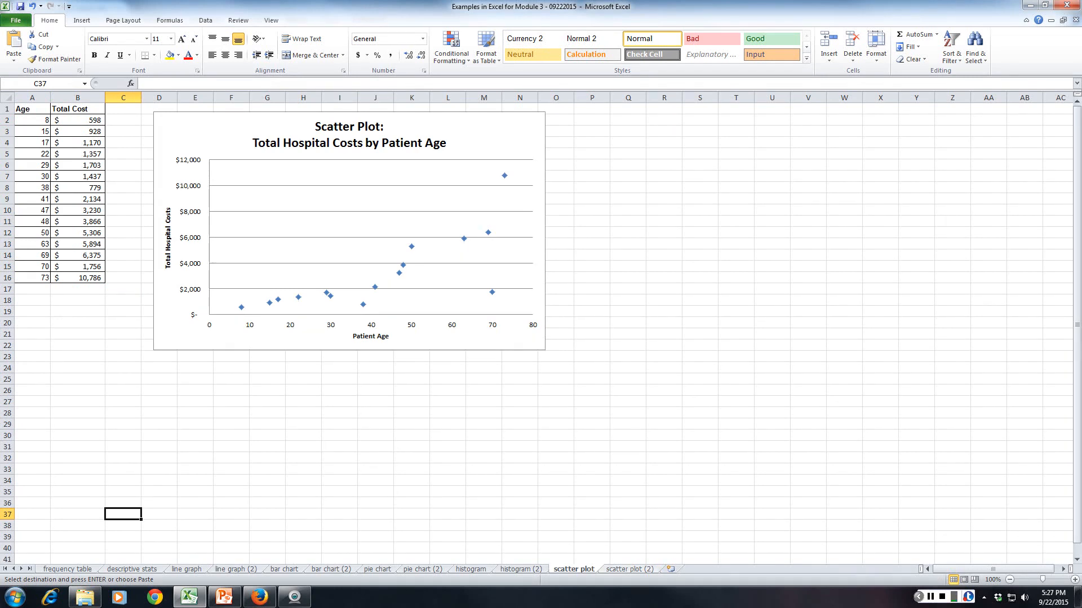
key("ctrl+Page_Down")
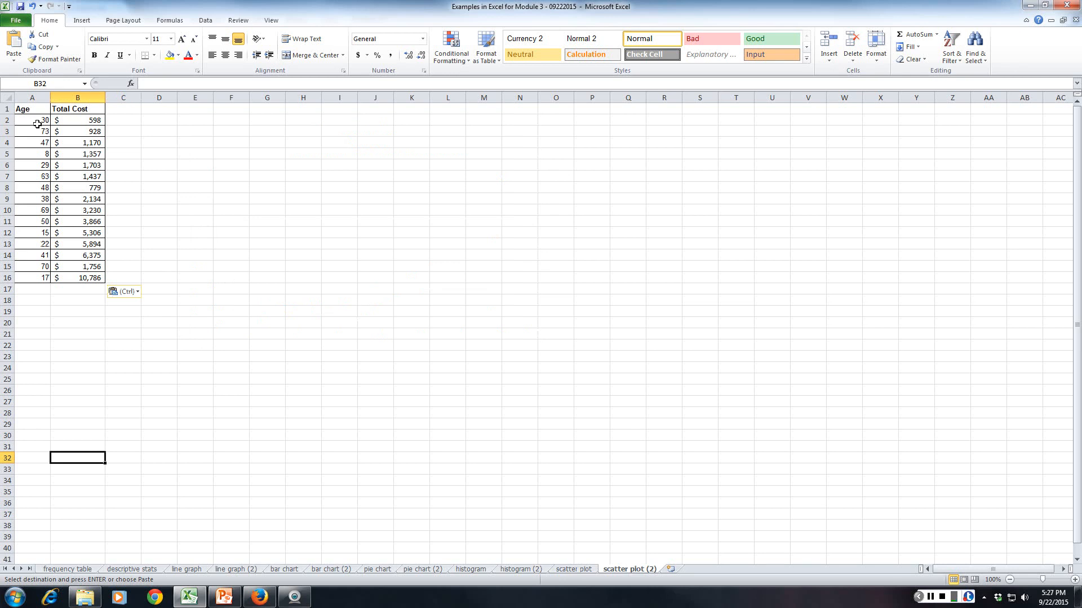
left_click_drag(23, 109, 81, 280)
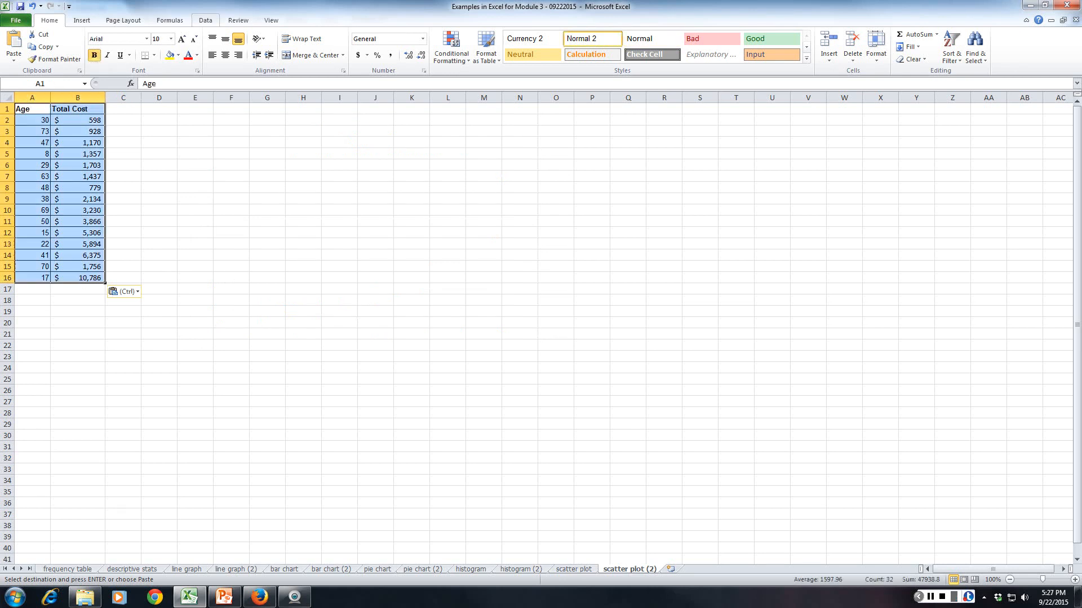
left_click(205, 19)
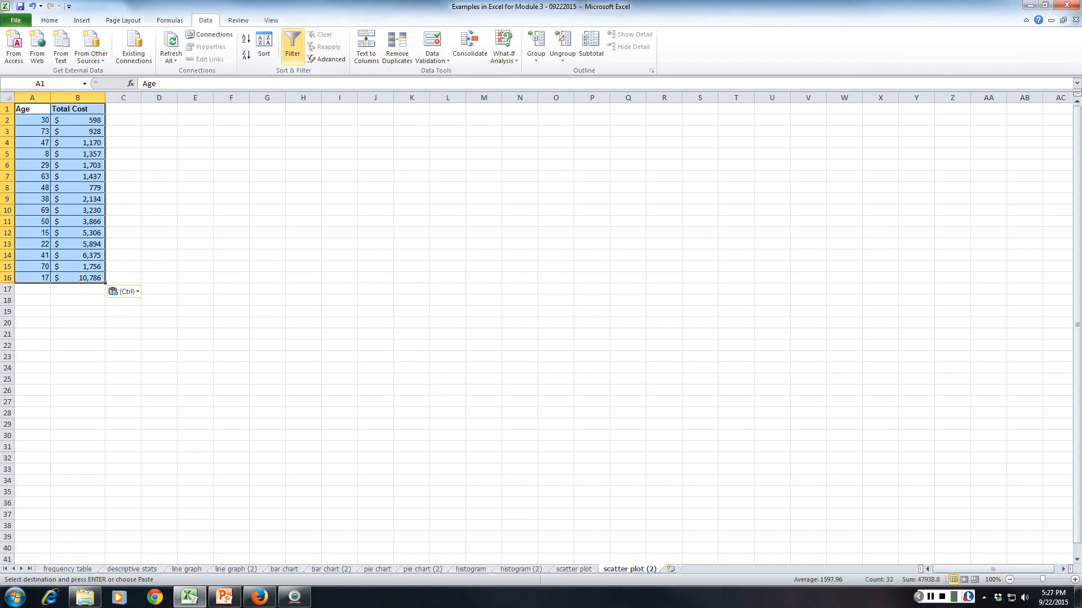
left_click(263, 45)
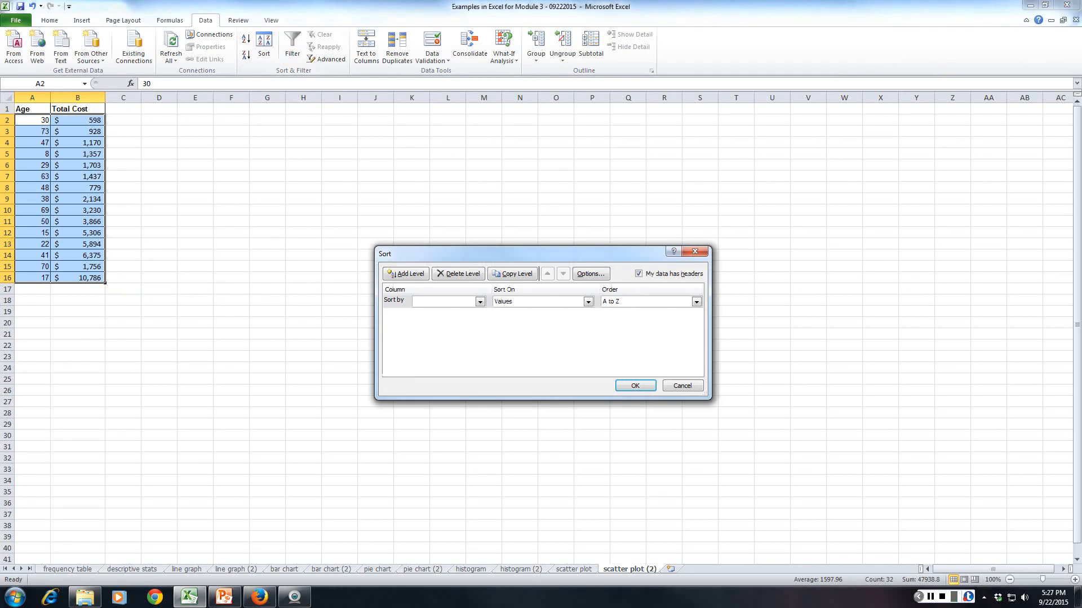
left_click(479, 302)
left_click(428, 320)
left_click(635, 385)
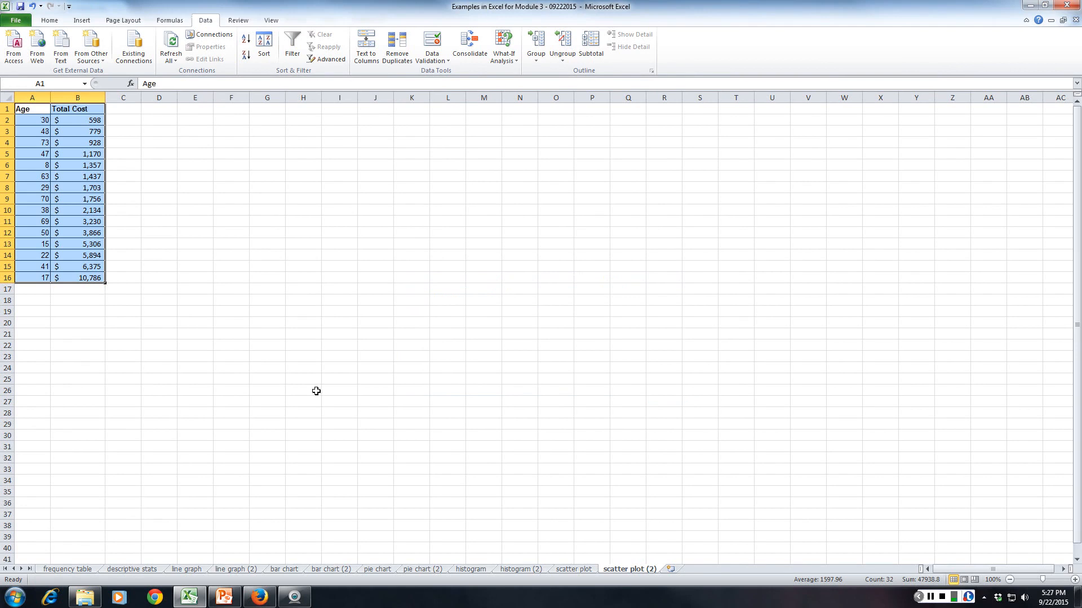
left_click(122, 402)
Insert a markers-only scatter chart from the Age and Total Cost data in A1:B16.
left_click_drag(33, 112, 76, 279)
left_click(49, 20)
left_click(82, 20)
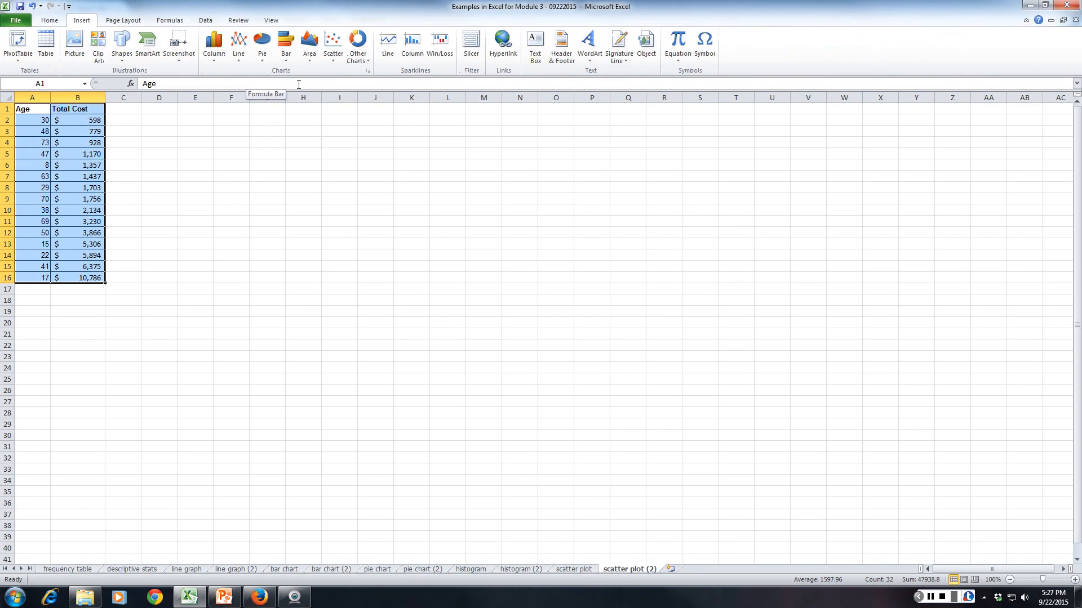
left_click(333, 46)
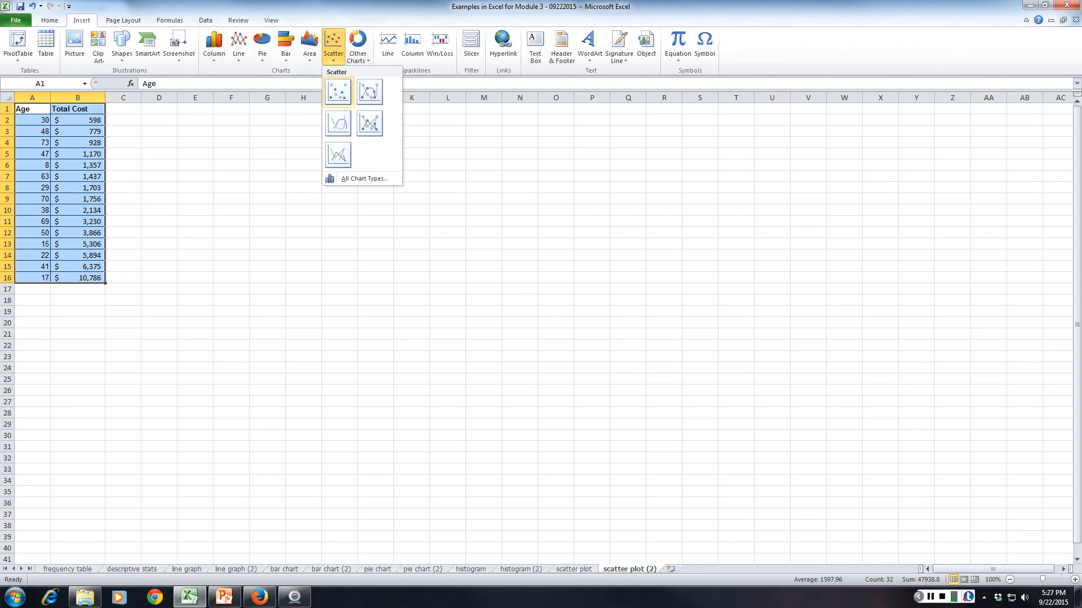
left_click(338, 91)
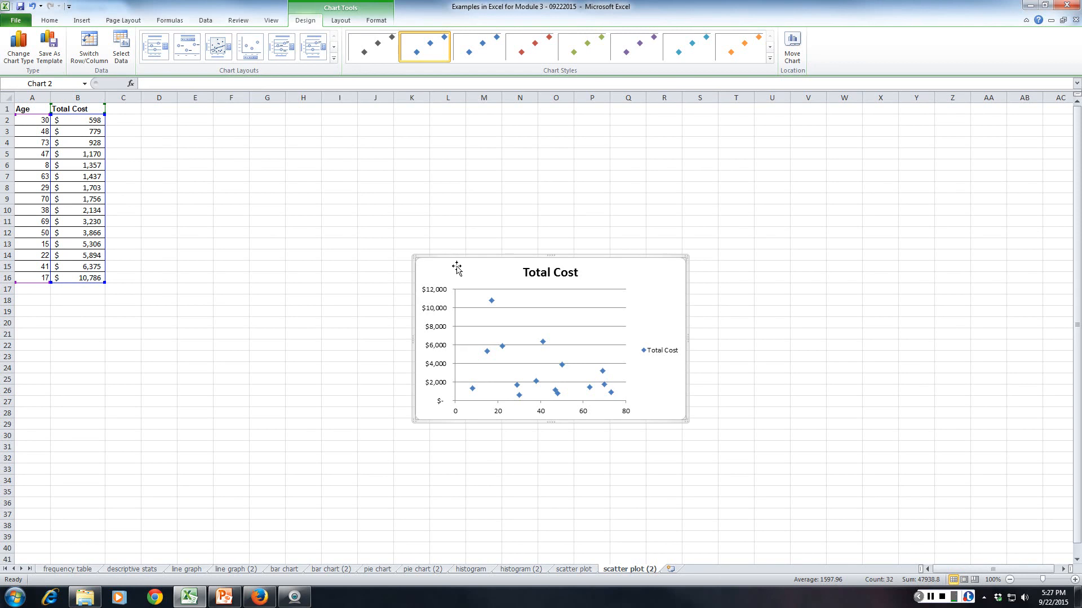
Move the scatter chart beside the data, enlarge it to span about D2 to L22, and delete its Total Cost legend.
left_click_drag(456, 267, 209, 144)
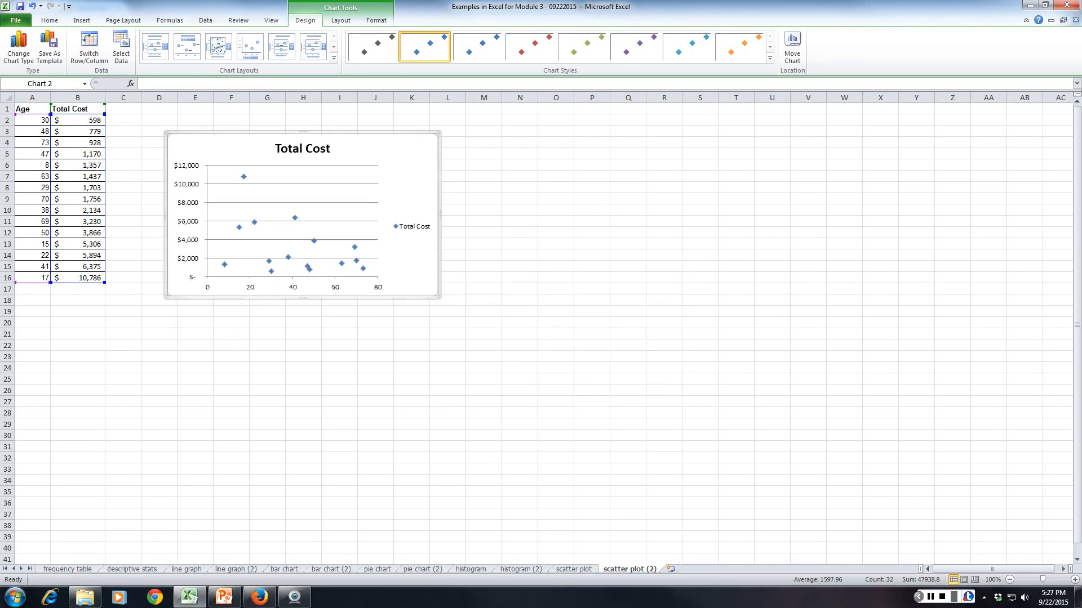
left_click_drag(439, 298, 488, 369)
left_click(463, 262)
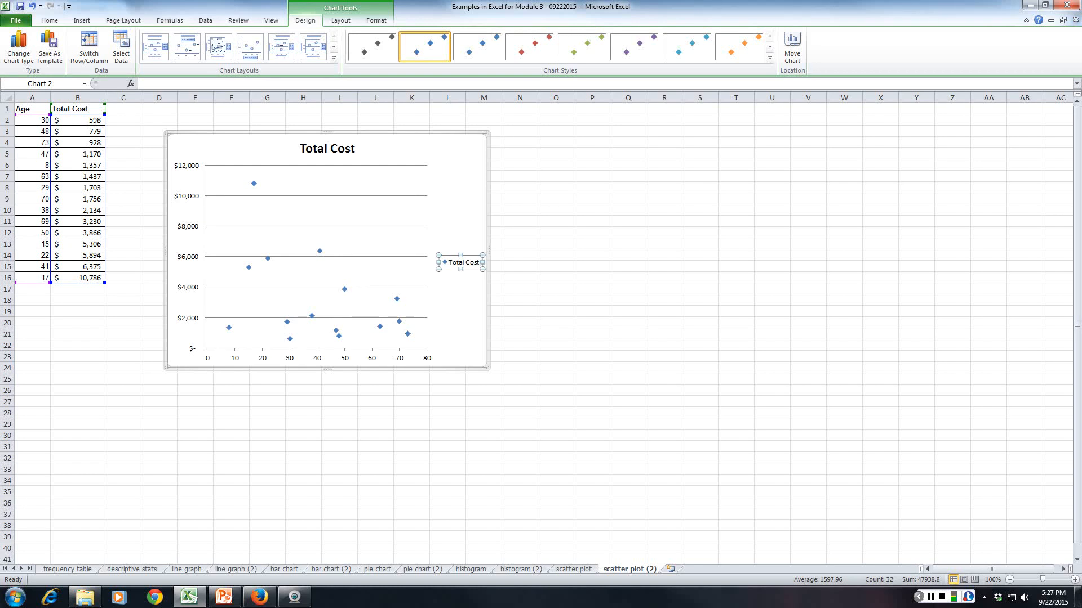
key("Delete")
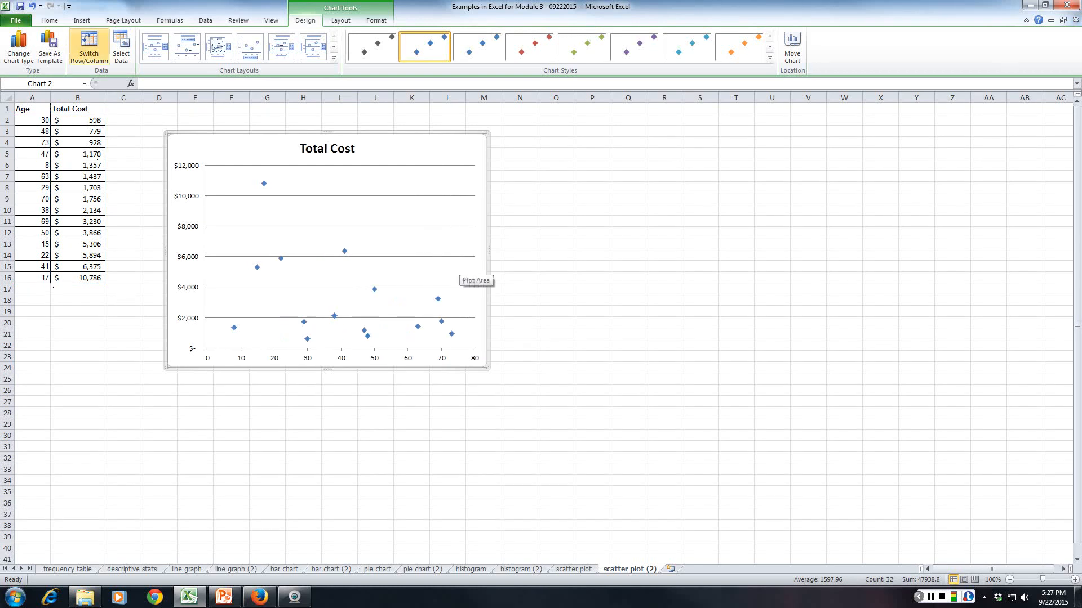
left_click(375, 423)
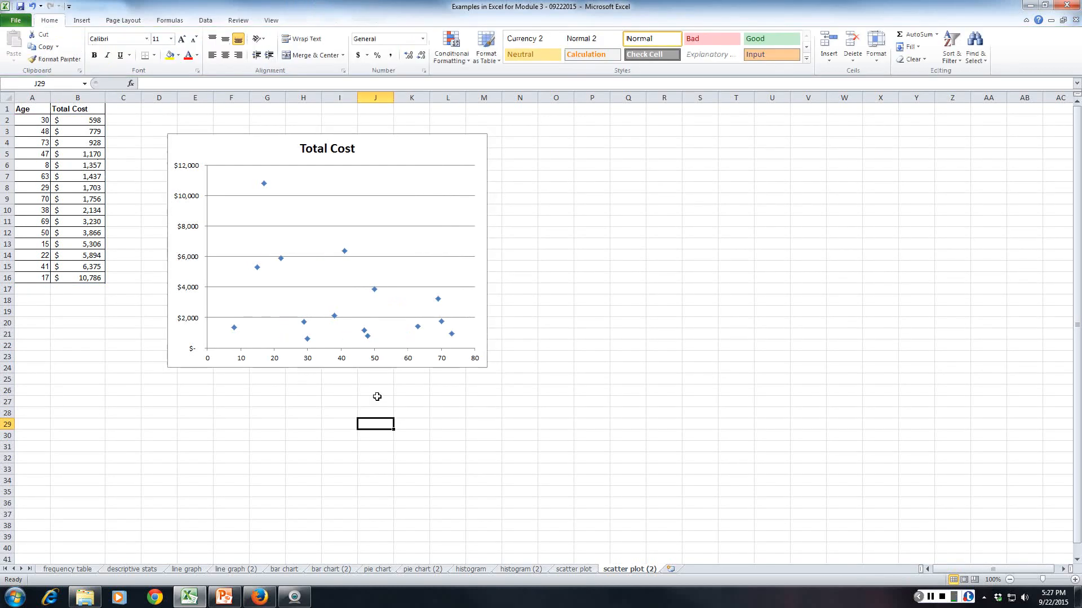
left_click_drag(229, 144, 201, 123)
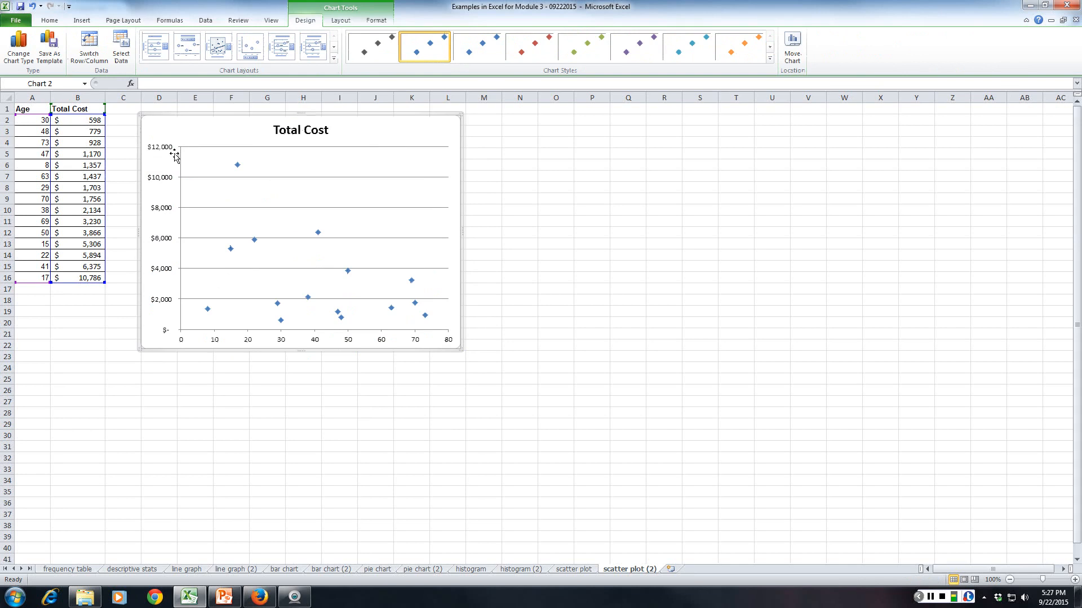
Replace the data in A2:B16 of scatter plot (2) with the age and cost values copied from the scatter plot worksheet.
left_click(573, 569)
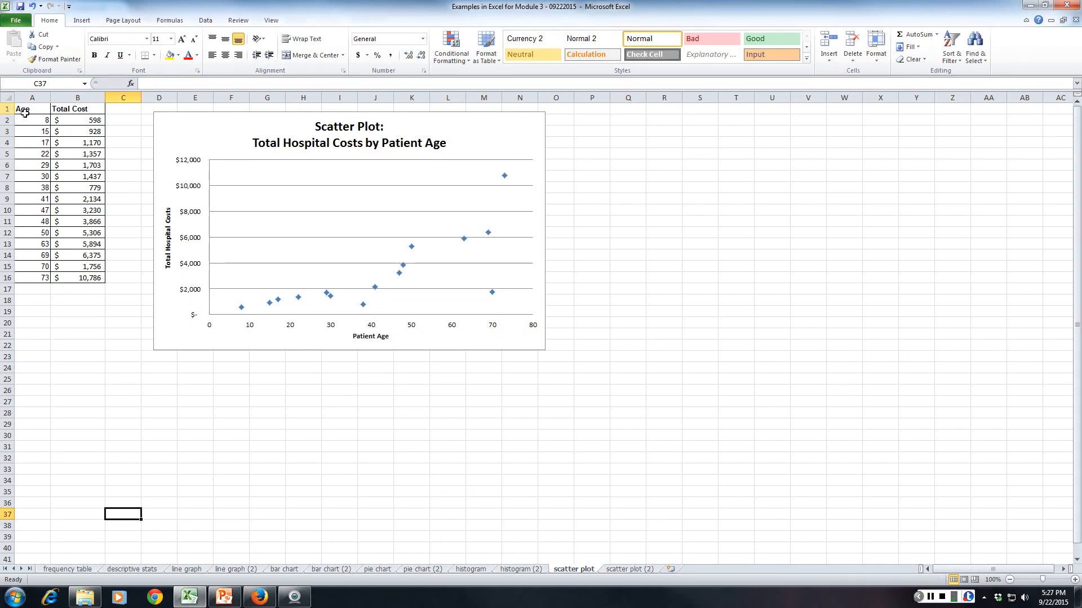
left_click_drag(25, 120, 84, 276)
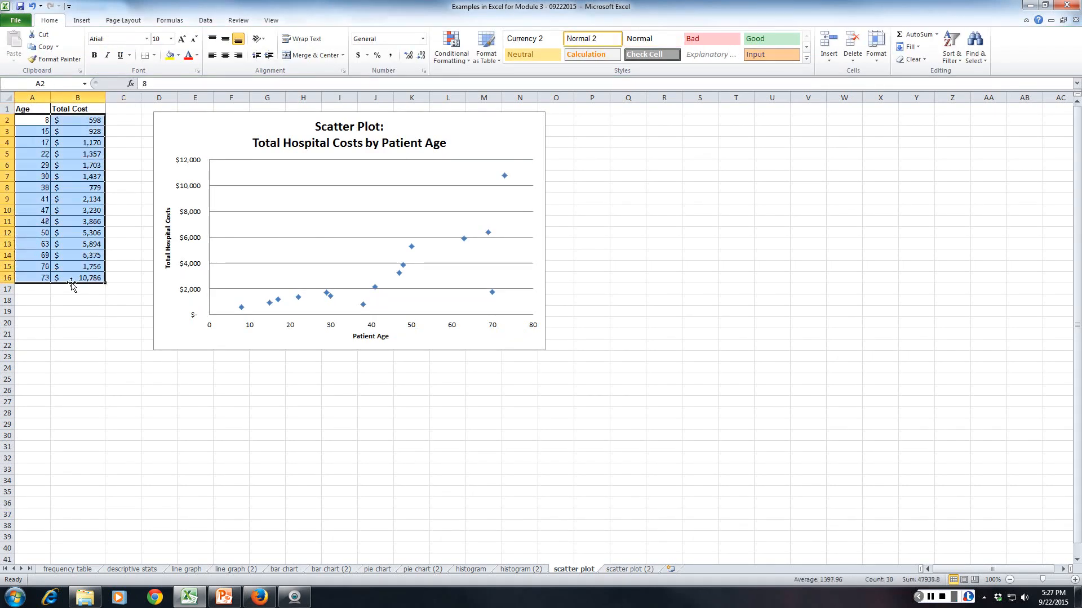
key("ctrl+c")
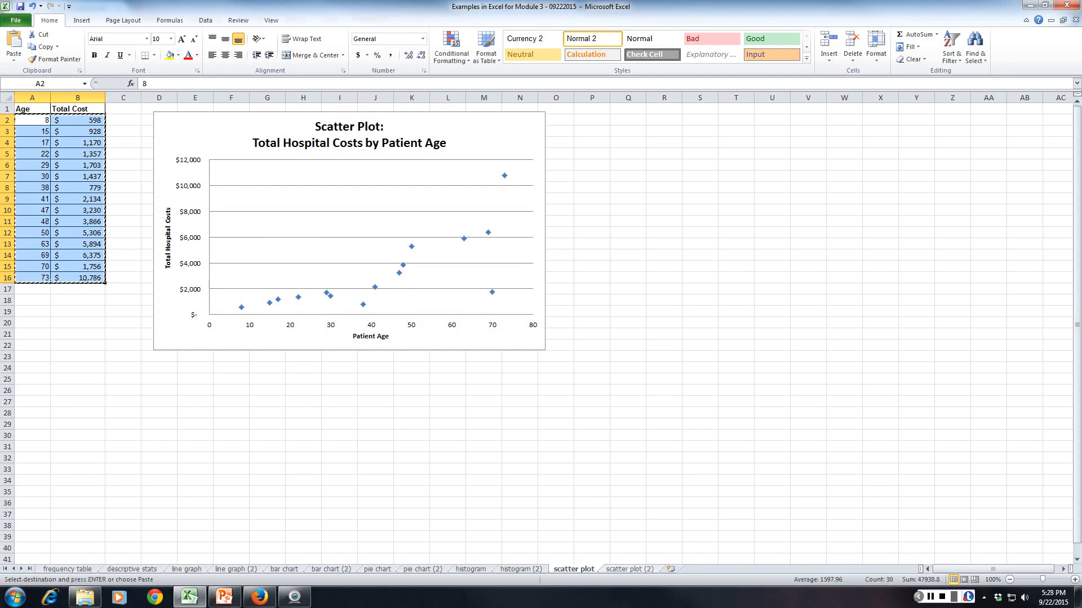
key("ctrl+Page_Down")
left_click(30, 116)
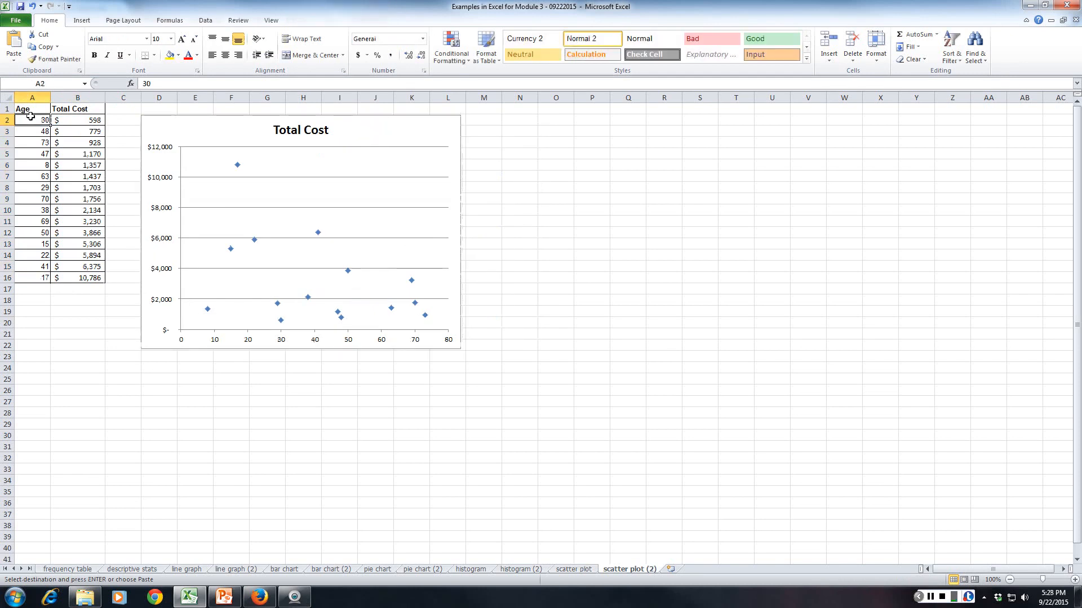
key("ctrl+v")
left_click(77, 424)
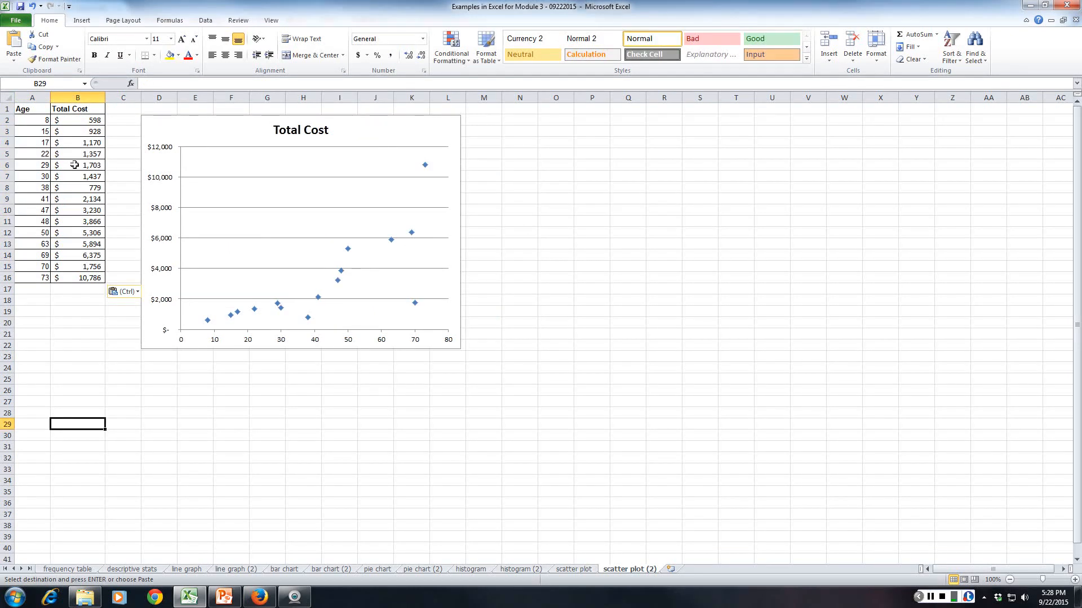
Shift the scatter chart away from the data to start at about column E, and check the example on the scatter plot worksheet.
left_click_drag(178, 126, 228, 125)
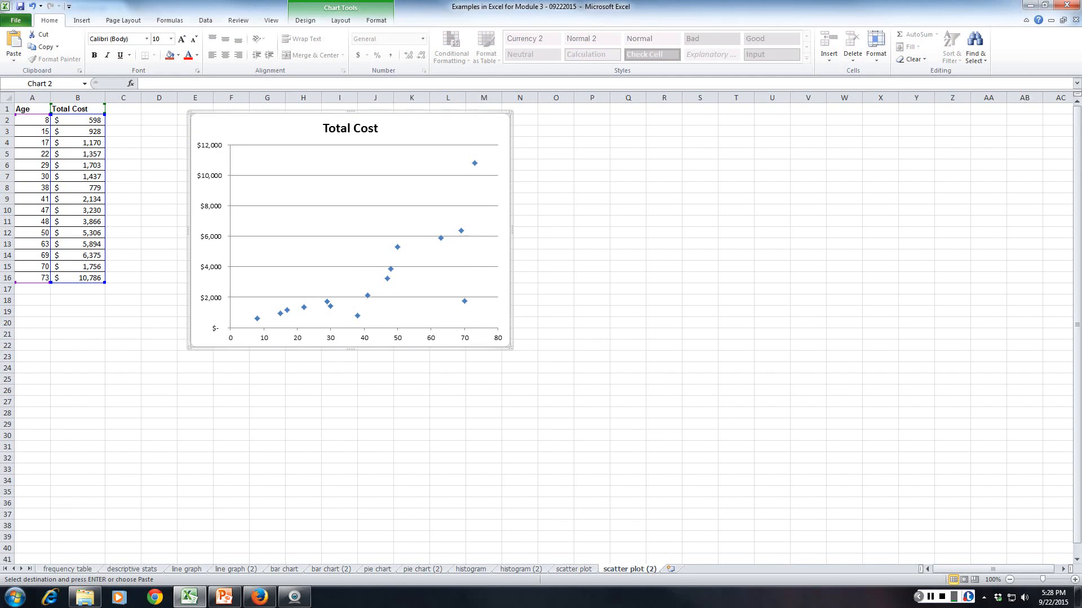
left_click(575, 569)
left_click(618, 569)
Change the scatter chart's title to "Total Hospital Costs By Age".
left_click(356, 129)
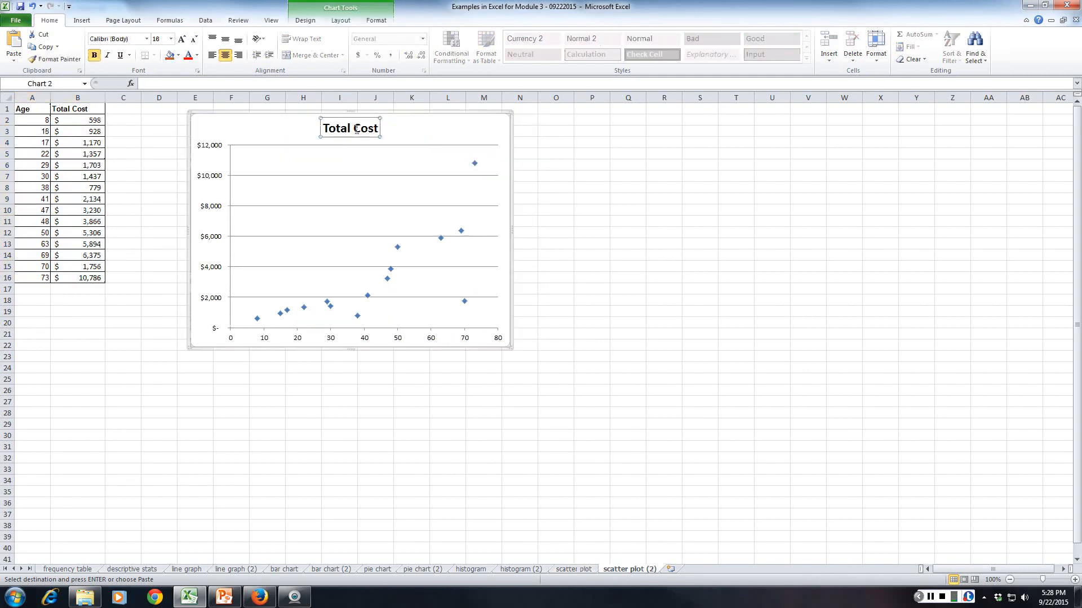
double_click(356, 129)
left_click(652, 435)
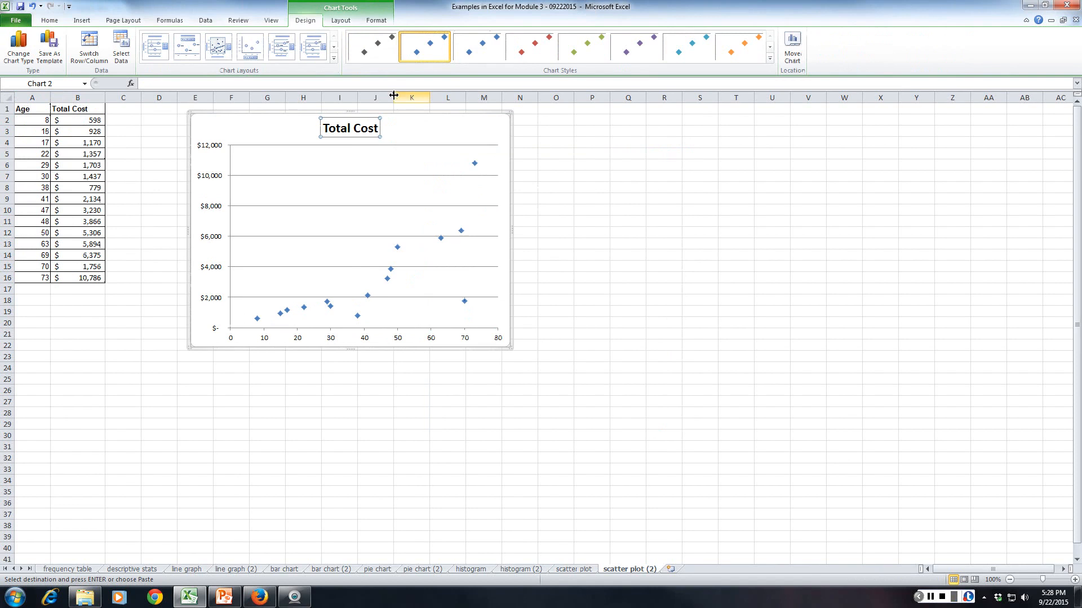
left_click(353, 129)
type("H")
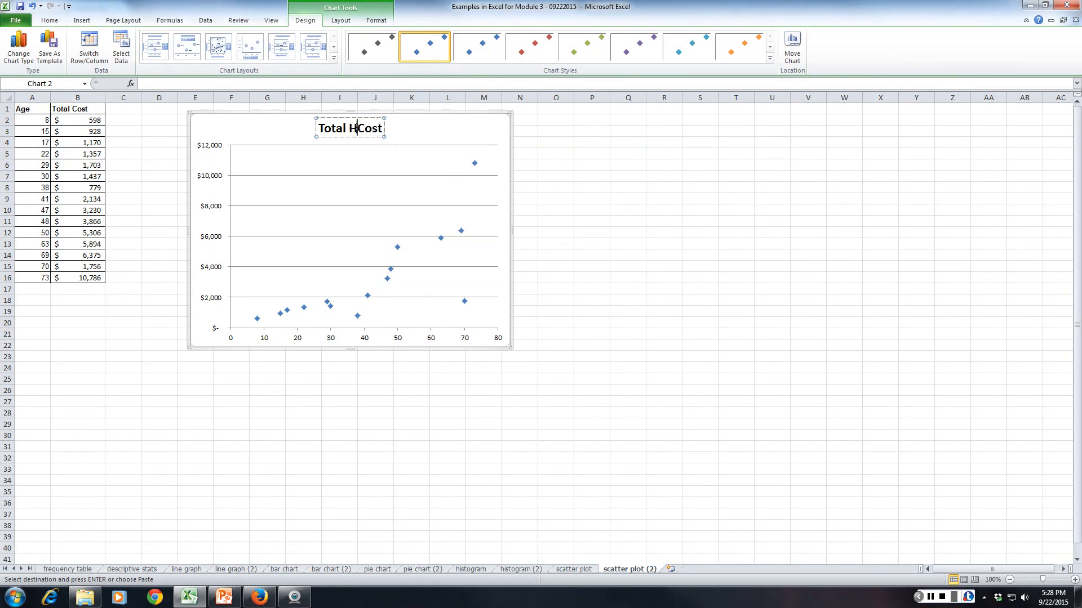
type("ospital")
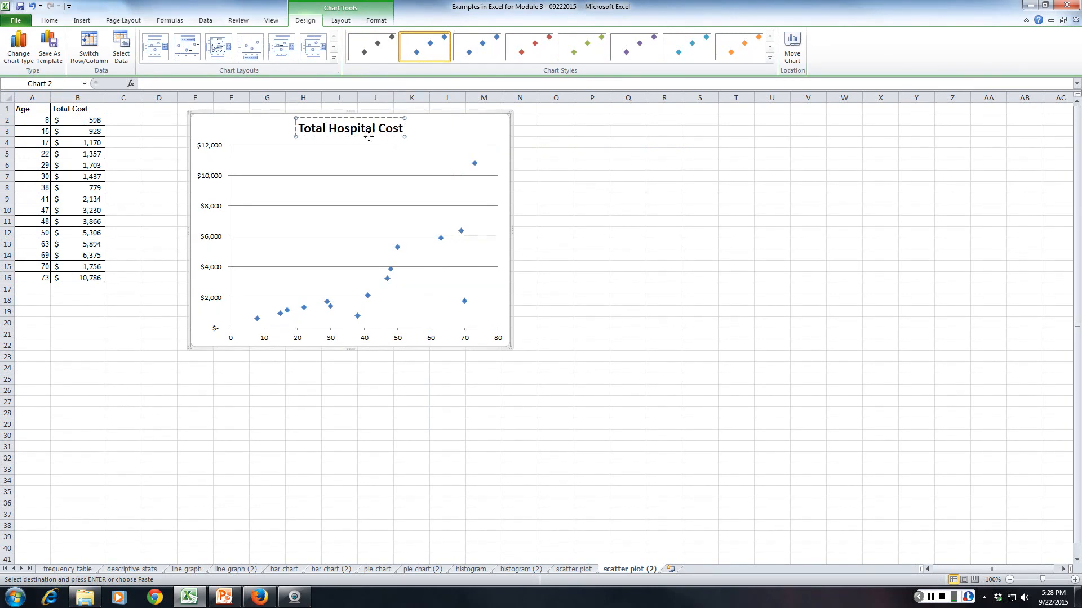
key("Right")
type("s By")
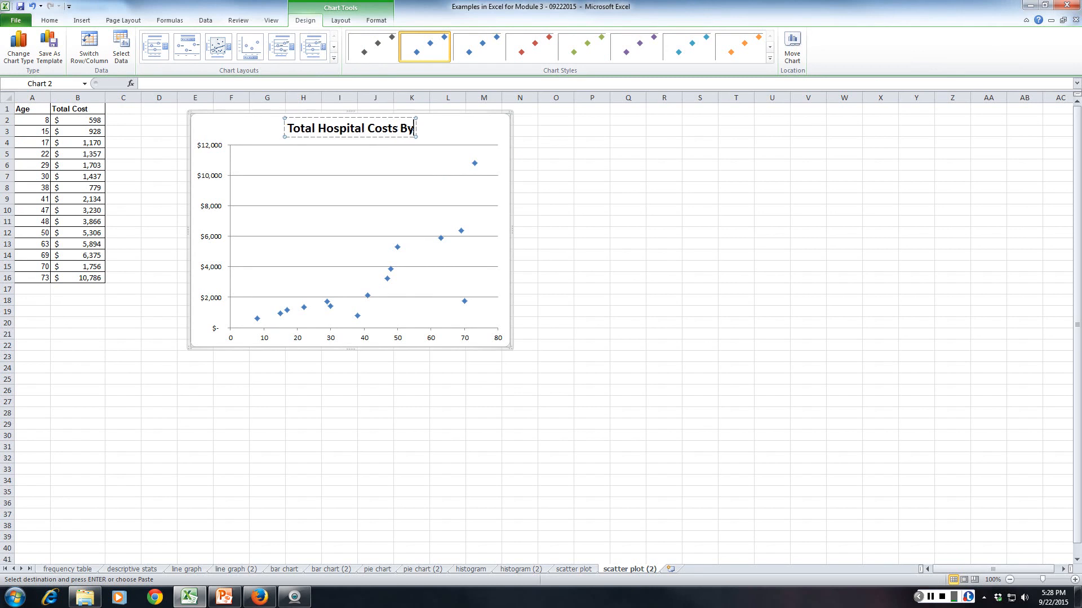
type(" Age")
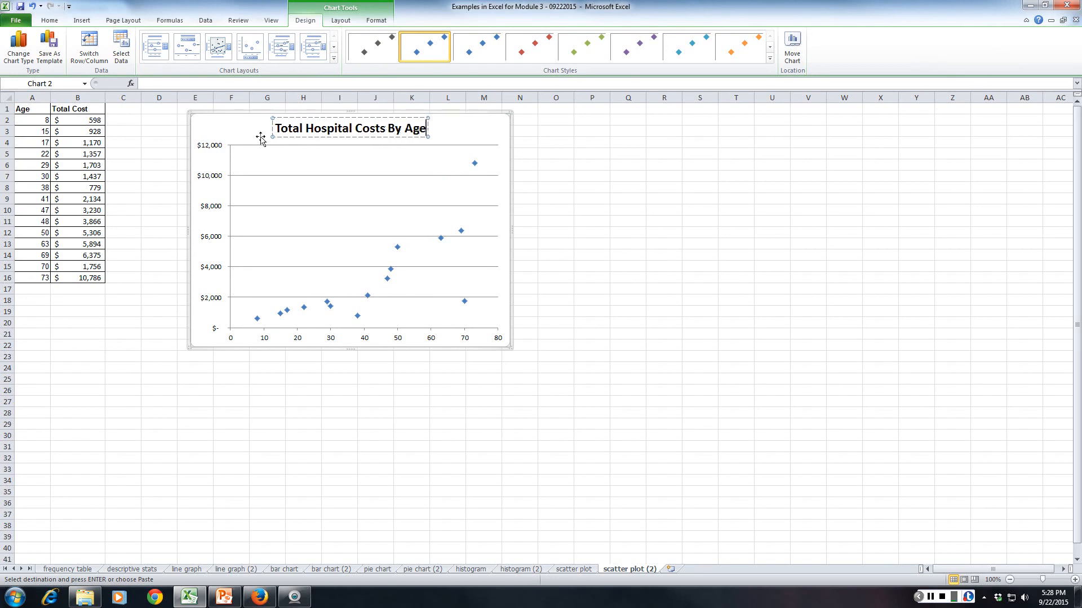
left_click(222, 134)
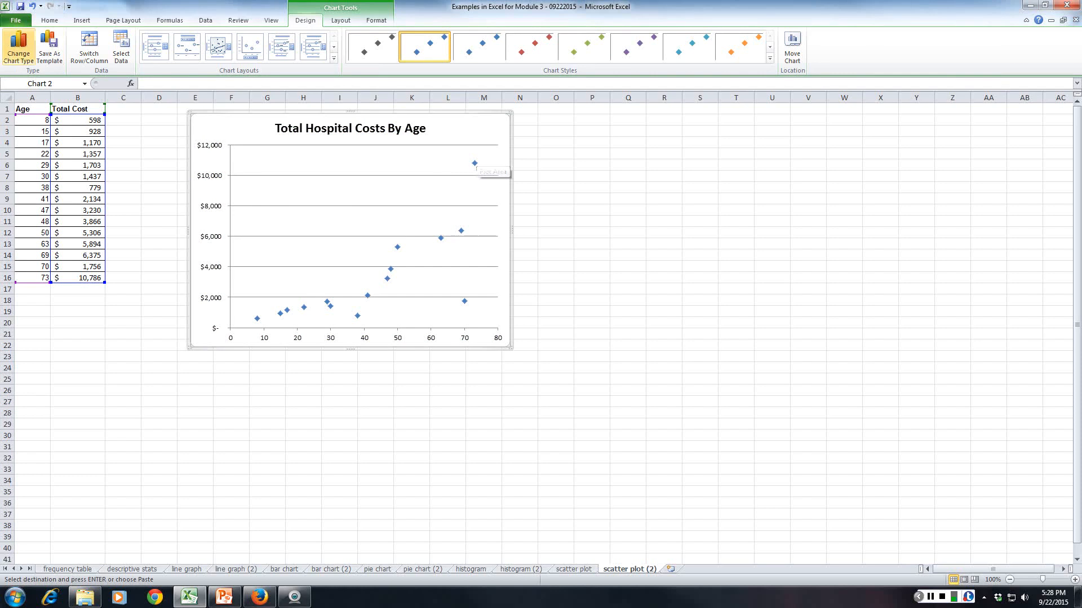
left_click(49, 21)
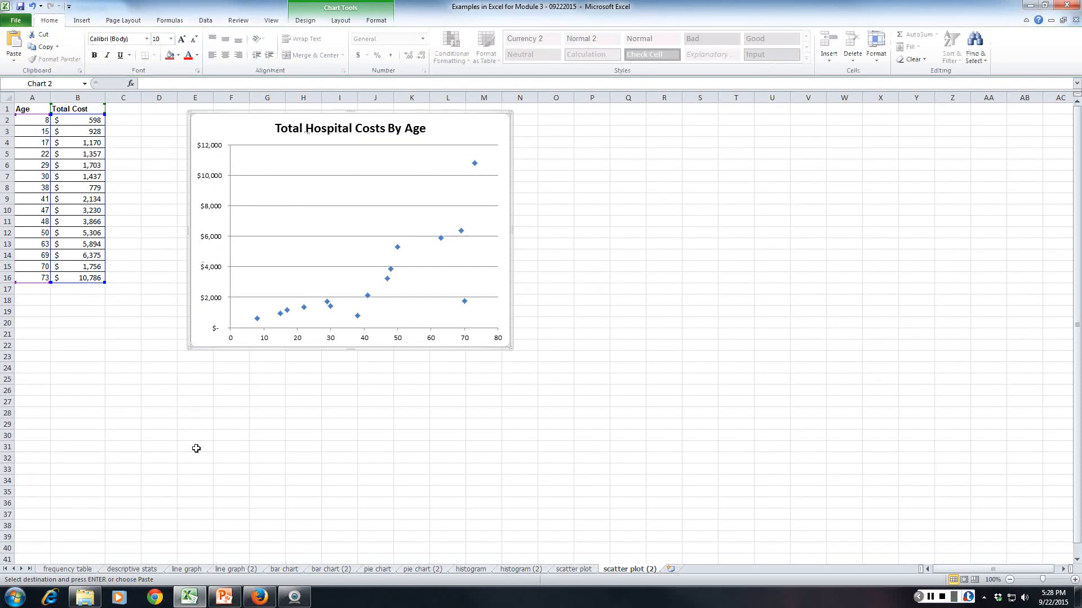